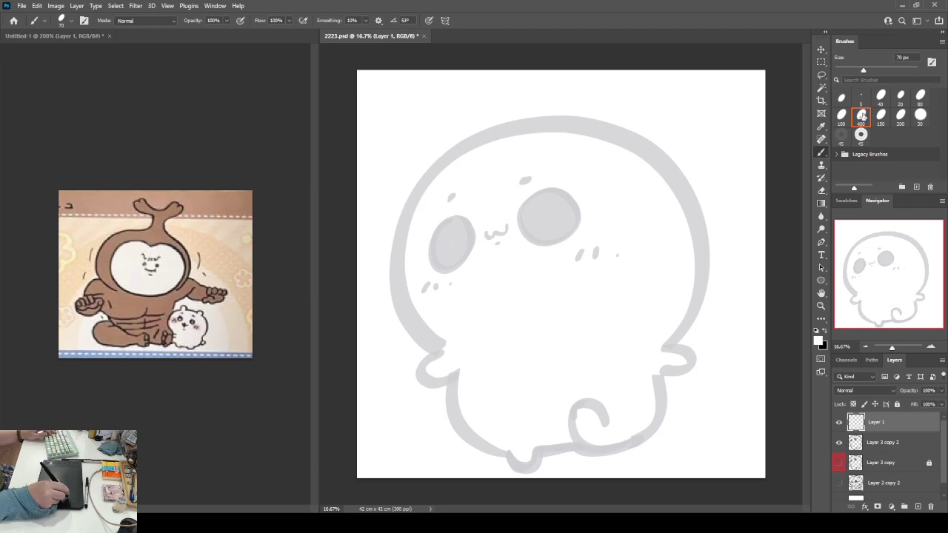
# - Choose the 400 px angled brush, pick a dark grey swatch as the colour and set the brush opacity to 80%
pyautogui.click(862, 116)
pyautogui.click(851, 203)
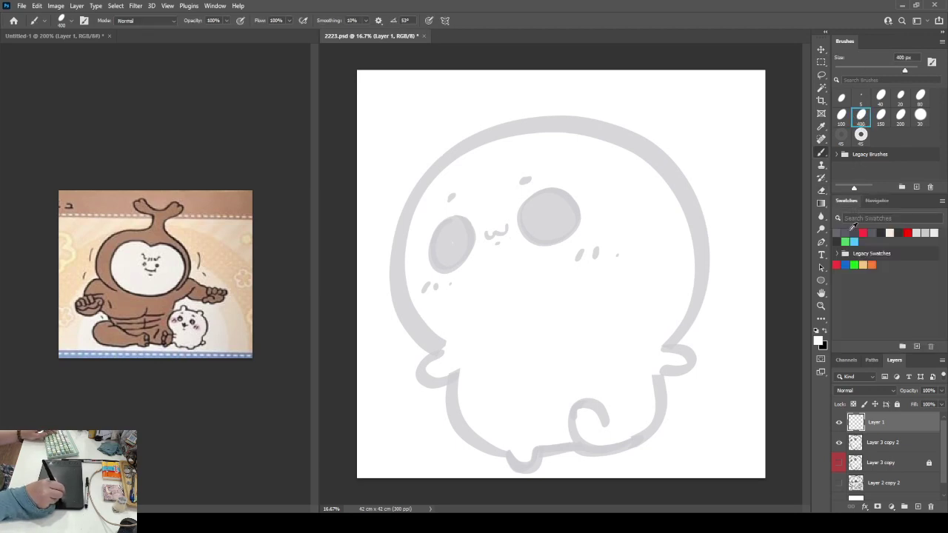
pyautogui.click(876, 201)
pyautogui.press('8')
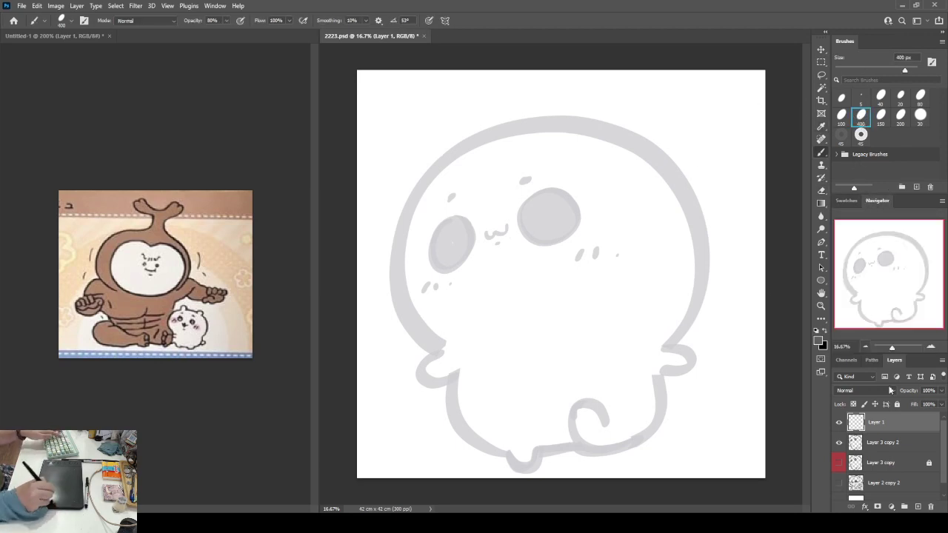
# - Fade the sketch on Layer 3 copy 2 by lowering its layer opacity, and make Layer 1 active for drawing
pyautogui.click(906, 443)
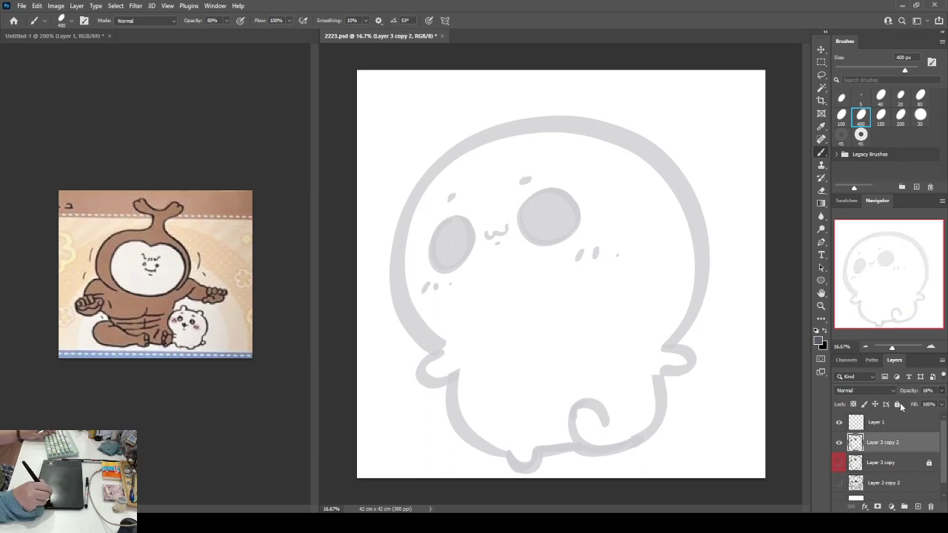
pyautogui.click(899, 422)
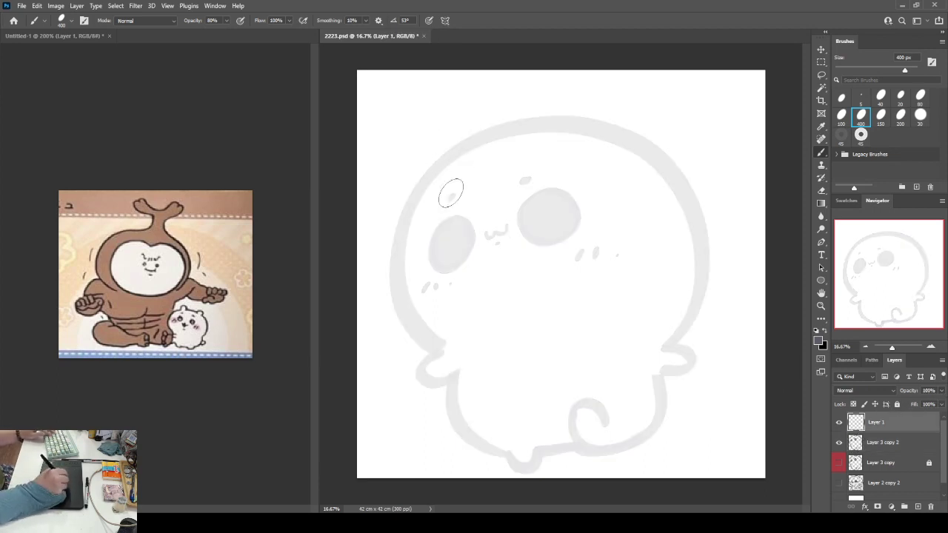
# - Draw a wide heart-shaped face outline on Layer 1 around the sketched eyes, with a dip in its upper edge between the brows
pyautogui.press('e')
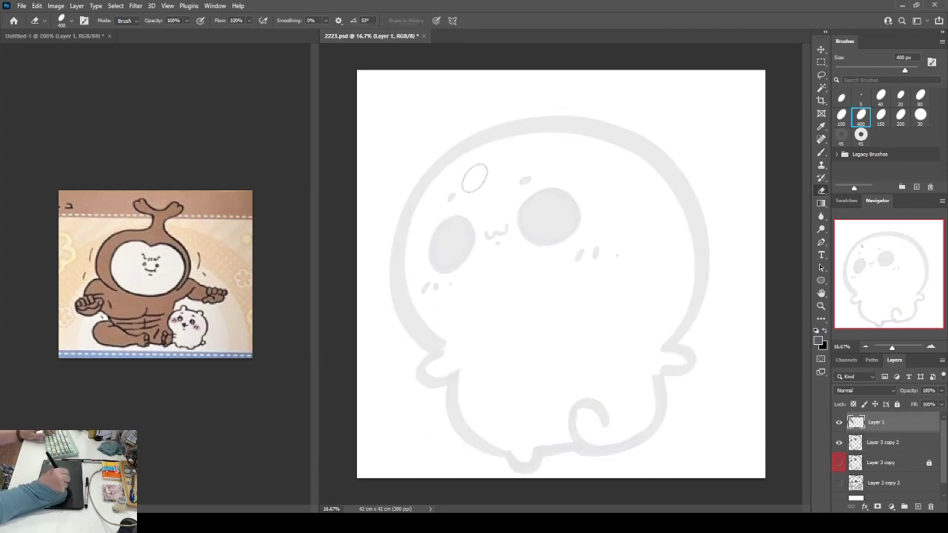
pyautogui.press('b')
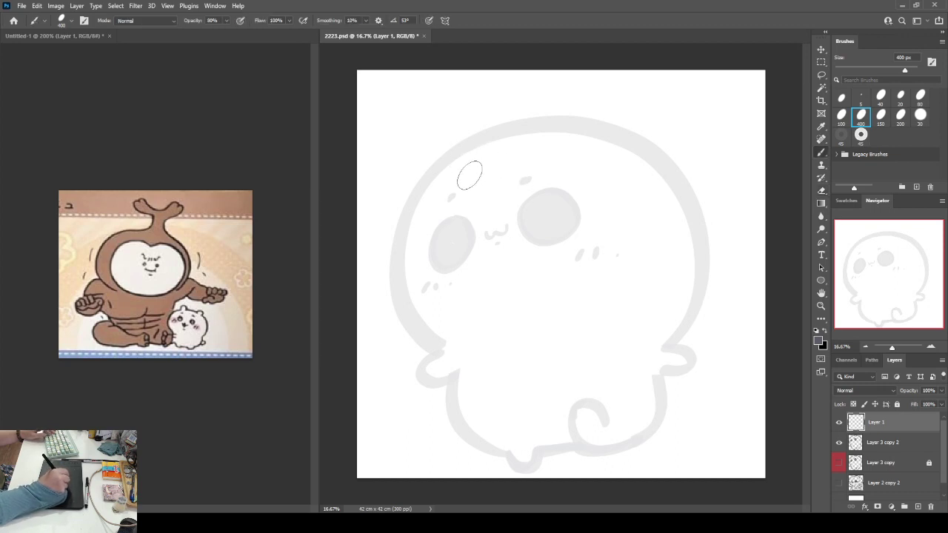
pyautogui.moveTo(457, 172)
pyautogui.mouseDown()
pyautogui.moveTo(478, 181)
pyautogui.moveTo(538, 140)
pyautogui.moveTo(572, 136)
pyautogui.moveTo(617, 176)
pyautogui.moveTo(635, 237)
pyautogui.moveTo(588, 293)
pyautogui.mouseUp()
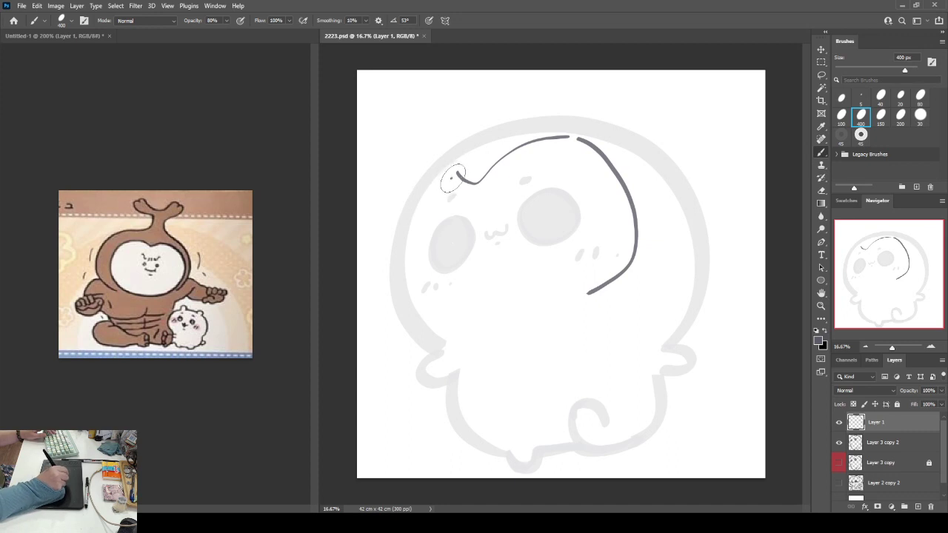
pyautogui.moveTo(452, 176)
pyautogui.mouseDown()
pyautogui.moveTo(410, 209)
pyautogui.moveTo(395, 266)
pyautogui.moveTo(423, 308)
pyautogui.moveTo(511, 311)
pyautogui.moveTo(534, 302)
pyautogui.mouseUp()
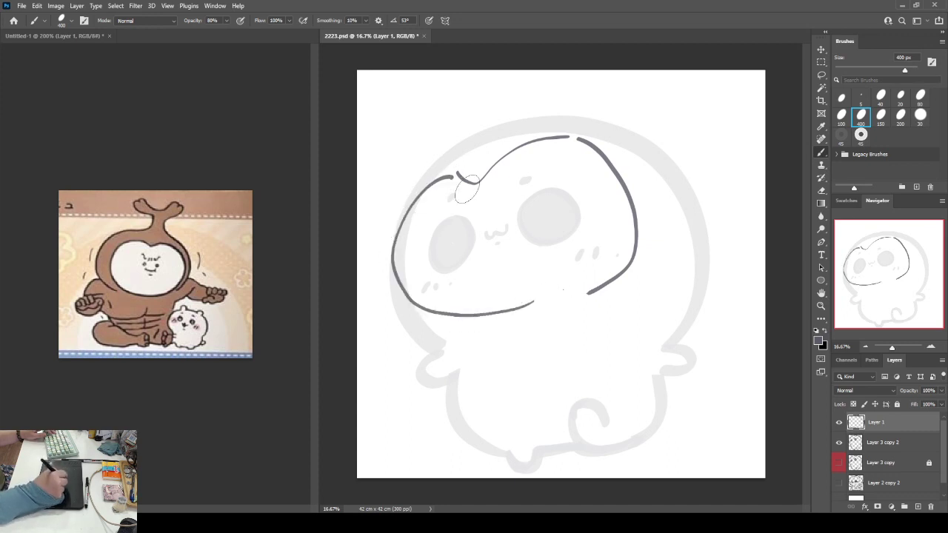
# - Draw curved angry eyebrows, two short creases between them and a small smirking mouth over the sketched face
pyautogui.moveTo(537, 219); pyautogui.dragTo(540, 217)
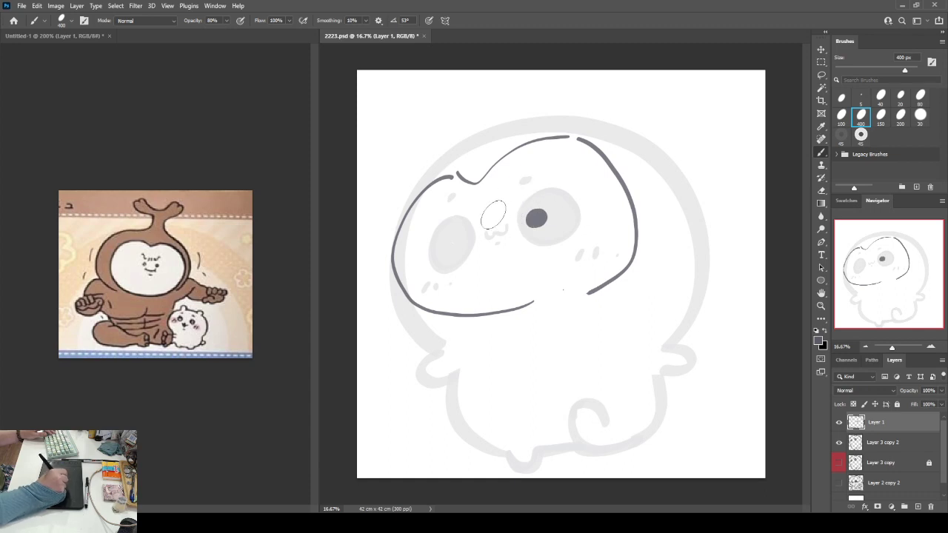
pyautogui.hotkey('ctrl', 'z')
pyautogui.moveTo(481, 203); pyautogui.dragTo(492, 211)
pyautogui.moveTo(544, 169)
pyautogui.mouseDown()
pyautogui.moveTo(509, 197)
pyautogui.moveTo(437, 202)
pyautogui.mouseUp()
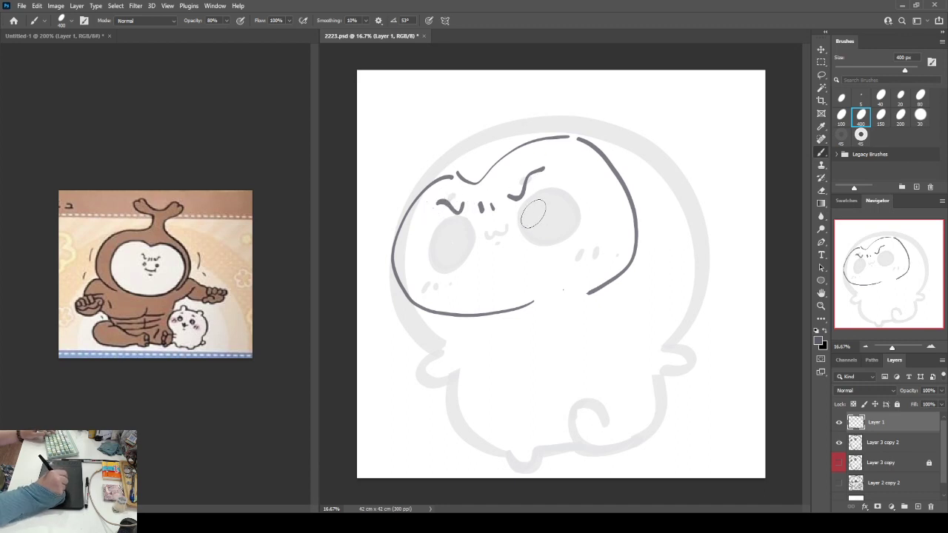
pyautogui.moveTo(534, 214); pyautogui.dragTo(531, 220)
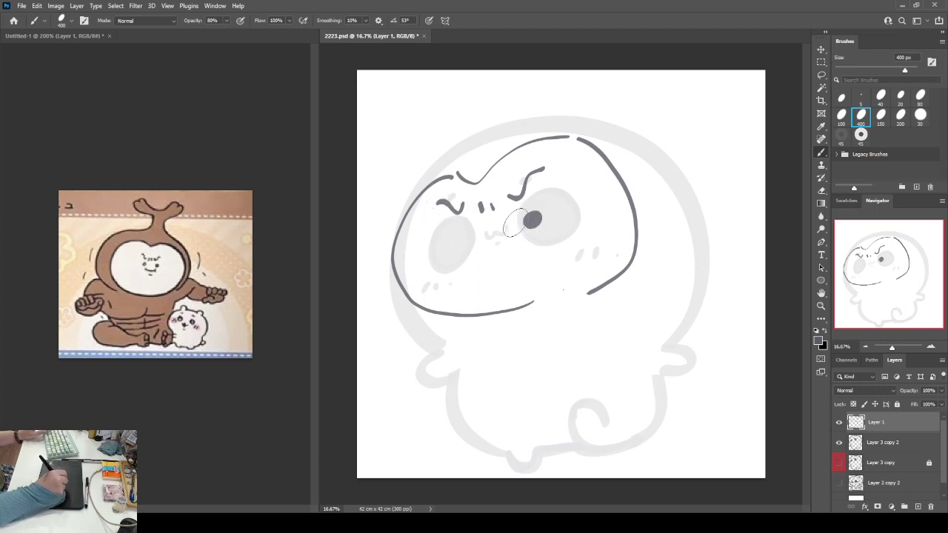
pyautogui.hotkey('ctrl', 'z')
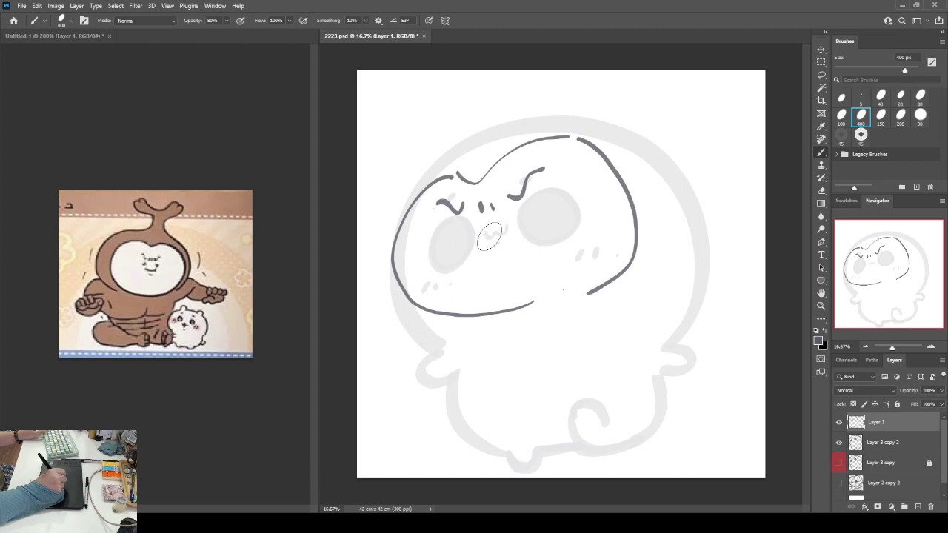
pyautogui.moveTo(485, 237); pyautogui.dragTo(495, 235)
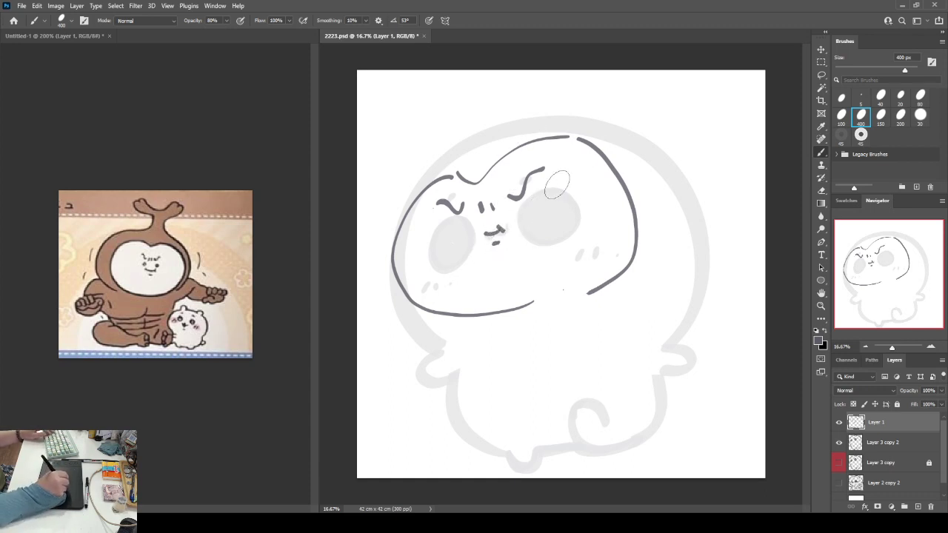
# - Paint both large oval eyes solid dark grey over the sketched ones
pyautogui.moveTo(544, 194)
pyautogui.mouseDown()
pyautogui.moveTo(523, 211)
pyautogui.moveTo(524, 233)
pyautogui.moveTo(552, 240)
pyautogui.moveTo(573, 230)
pyautogui.moveTo(576, 204)
pyautogui.moveTo(536, 193)
pyautogui.moveTo(526, 208)
pyautogui.moveTo(534, 230)
pyautogui.moveTo(547, 200)
pyautogui.moveTo(567, 191)
pyautogui.moveTo(563, 222)
pyautogui.moveTo(535, 228)
pyautogui.moveTo(557, 210)
pyautogui.moveTo(550, 194)
pyautogui.moveTo(525, 212)
pyautogui.moveTo(533, 237)
pyautogui.moveTo(555, 241)
pyautogui.moveTo(577, 222)
pyautogui.moveTo(548, 186)
pyautogui.mouseUp()
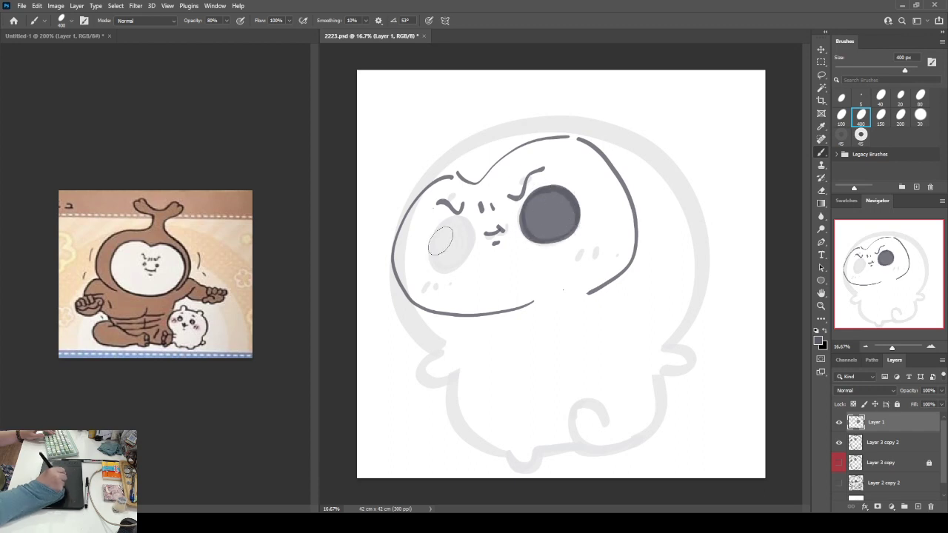
pyautogui.moveTo(457, 226)
pyautogui.mouseDown()
pyautogui.moveTo(437, 236)
pyautogui.moveTo(431, 258)
pyautogui.moveTo(461, 268)
pyautogui.moveTo(472, 238)
pyautogui.moveTo(457, 216)
pyautogui.moveTo(435, 235)
pyautogui.moveTo(451, 249)
pyautogui.moveTo(455, 233)
pyautogui.moveTo(440, 229)
pyautogui.moveTo(433, 253)
pyautogui.moveTo(446, 268)
pyautogui.moveTo(468, 244)
pyautogui.moveTo(462, 218)
pyautogui.moveTo(443, 226)
pyautogui.moveTo(431, 248)
pyautogui.moveTo(457, 267)
pyautogui.moveTo(450, 238)
pyautogui.mouseUp()
pyautogui.hotkey('ctrl', 'z')
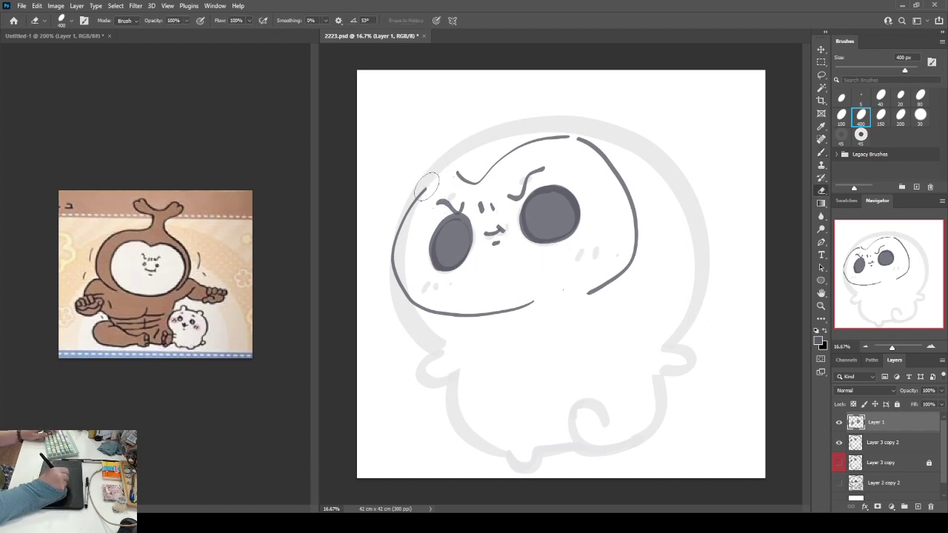
# - Erase the left and lower parts of the face outline and redraw them closer to the eyes
pyautogui.moveTo(439, 180)
pyautogui.mouseDown()
pyautogui.moveTo(394, 285)
pyautogui.moveTo(417, 305)
pyautogui.mouseUp()
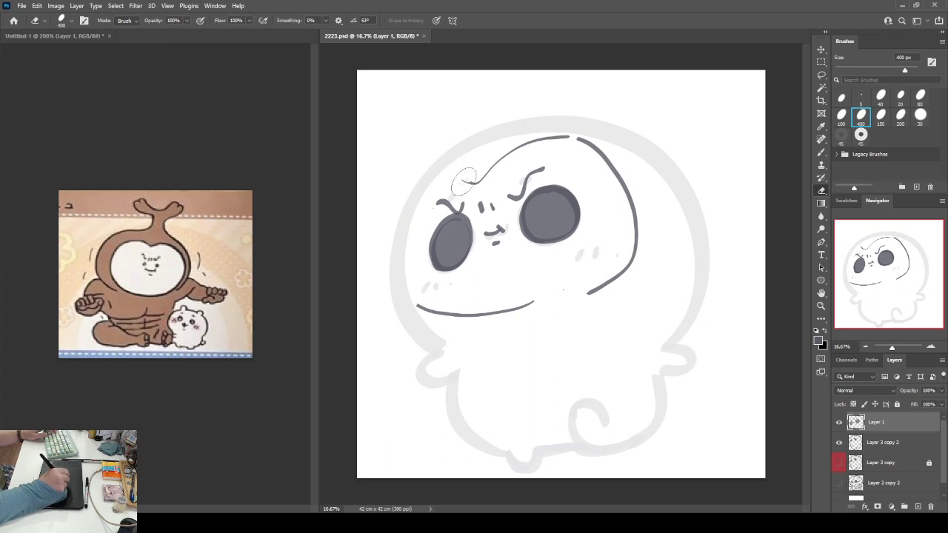
pyautogui.moveTo(450, 179)
pyautogui.mouseDown()
pyautogui.moveTo(474, 183)
pyautogui.moveTo(404, 232)
pyautogui.moveTo(402, 286)
pyautogui.moveTo(412, 304)
pyautogui.moveTo(522, 310)
pyautogui.mouseUp()
pyautogui.press('e')
pyautogui.press('b')
pyautogui.moveTo(413, 307)
pyautogui.mouseDown()
pyautogui.moveTo(503, 316)
pyautogui.moveTo(567, 295)
pyautogui.mouseUp()
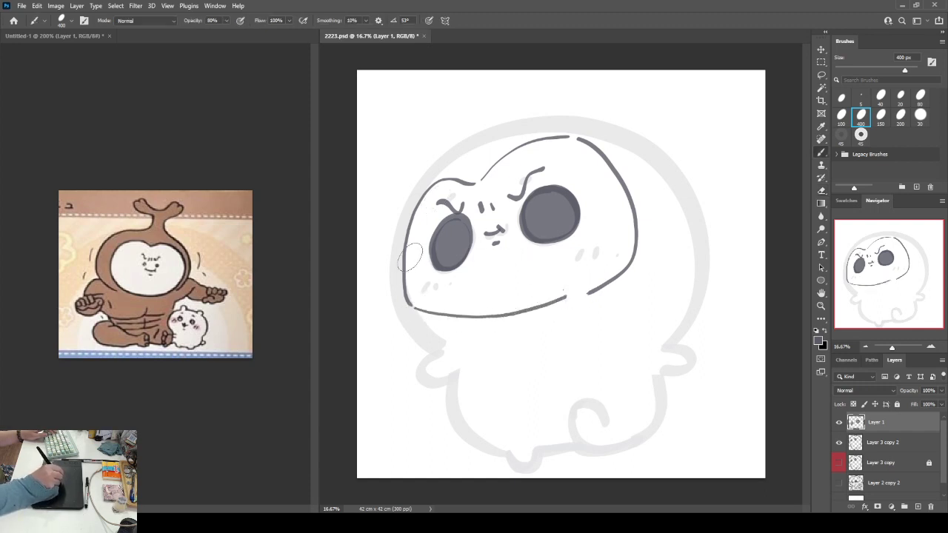
# - Erase the face outline's left side and lower edge again and redraw them as one rounder curve, trimming its right end
pyautogui.press('e')
pyautogui.moveTo(416, 191)
pyautogui.mouseDown()
pyautogui.moveTo(400, 242)
pyautogui.moveTo(426, 311)
pyautogui.moveTo(510, 312)
pyautogui.moveTo(594, 289)
pyautogui.moveTo(626, 263)
pyautogui.mouseUp()
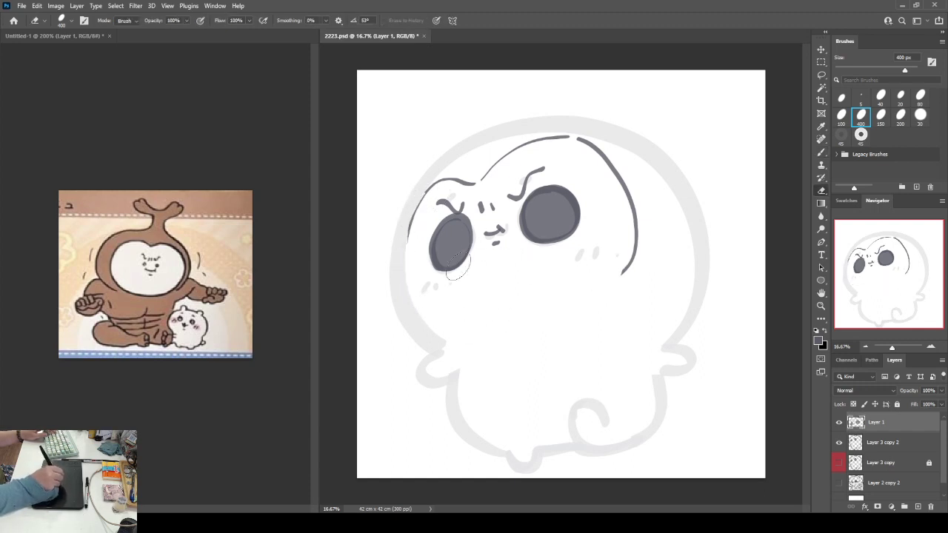
pyautogui.moveTo(420, 208); pyautogui.dragTo(411, 238)
pyautogui.press('b')
pyautogui.moveTo(430, 187)
pyautogui.mouseDown()
pyautogui.moveTo(408, 259)
pyautogui.moveTo(419, 297)
pyautogui.moveTo(473, 313)
pyautogui.moveTo(539, 307)
pyautogui.moveTo(584, 291)
pyautogui.moveTo(621, 266)
pyautogui.mouseUp()
pyautogui.hotkey('ctrl', 'z')
pyautogui.moveTo(429, 185)
pyautogui.mouseDown()
pyautogui.moveTo(411, 242)
pyautogui.moveTo(428, 301)
pyautogui.moveTo(487, 316)
pyautogui.moveTo(568, 297)
pyautogui.moveTo(625, 255)
pyautogui.mouseUp()
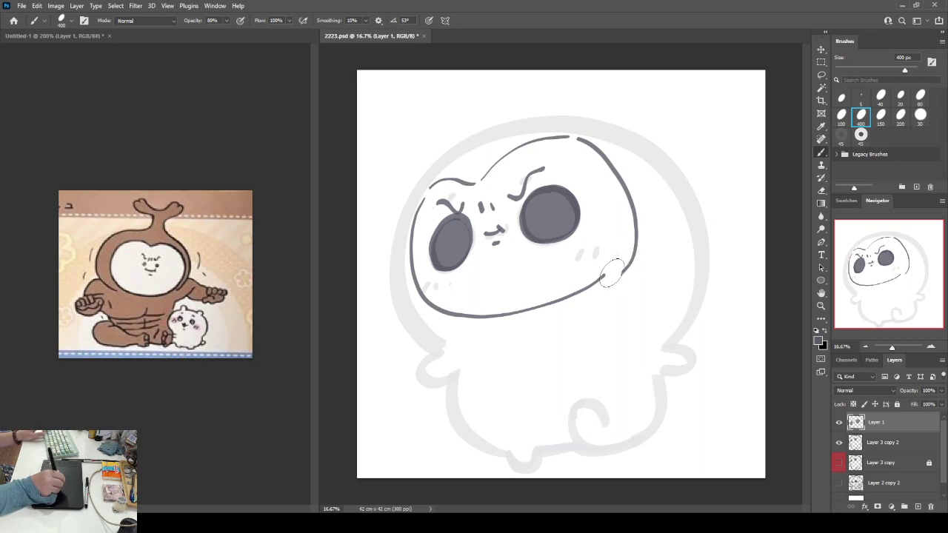
pyautogui.press('e')
pyautogui.press('b')
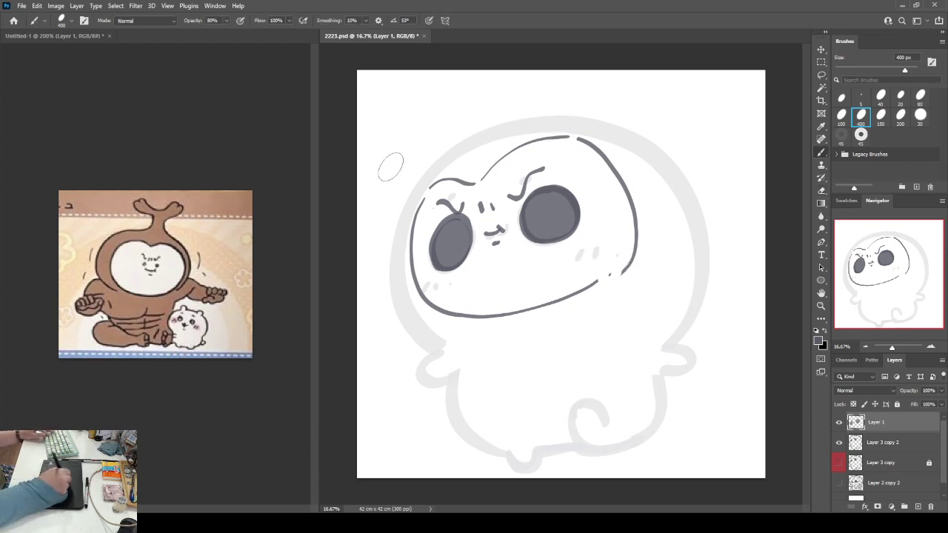
# - Draw the two outer sides of the beetle hood with thick curved strokes around the face
pyautogui.moveTo(425, 335)
pyautogui.mouseDown()
pyautogui.moveTo(390, 306)
pyautogui.moveTo(379, 234)
pyautogui.moveTo(414, 175)
pyautogui.moveTo(476, 134)
pyautogui.mouseUp()
pyautogui.moveTo(592, 117)
pyautogui.mouseDown()
pyautogui.moveTo(652, 138)
pyautogui.moveTo(693, 180)
pyautogui.moveTo(705, 252)
pyautogui.moveTo(687, 282)
pyautogui.mouseUp()
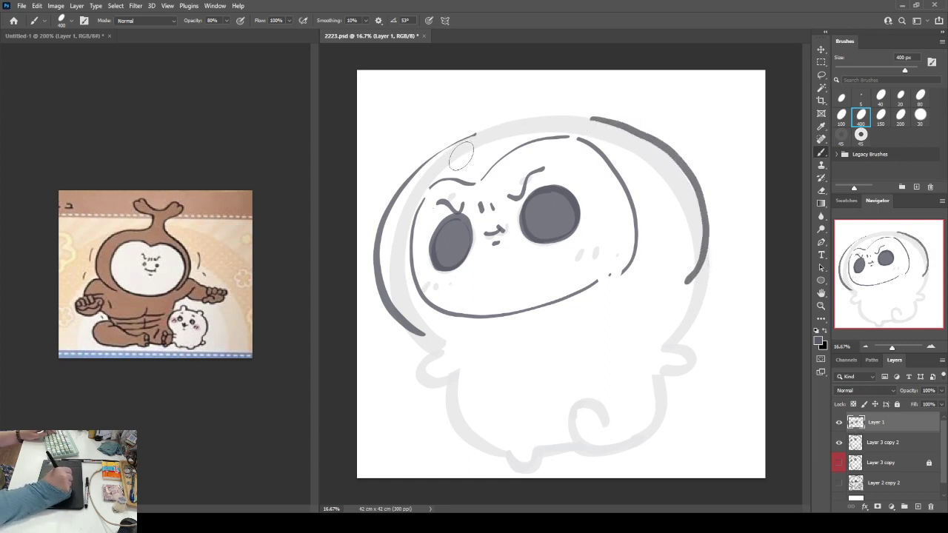
# - Draw the forked, rounded two-lobed top of the beetle horn above the hood, undoing the unwanted strokes
pyautogui.moveTo(449, 146)
pyautogui.mouseDown()
pyautogui.moveTo(410, 132)
pyautogui.moveTo(395, 104)
pyautogui.moveTo(433, 105)
pyautogui.moveTo(430, 82)
pyautogui.moveTo(473, 101)
pyautogui.moveTo(506, 83)
pyautogui.mouseUp()
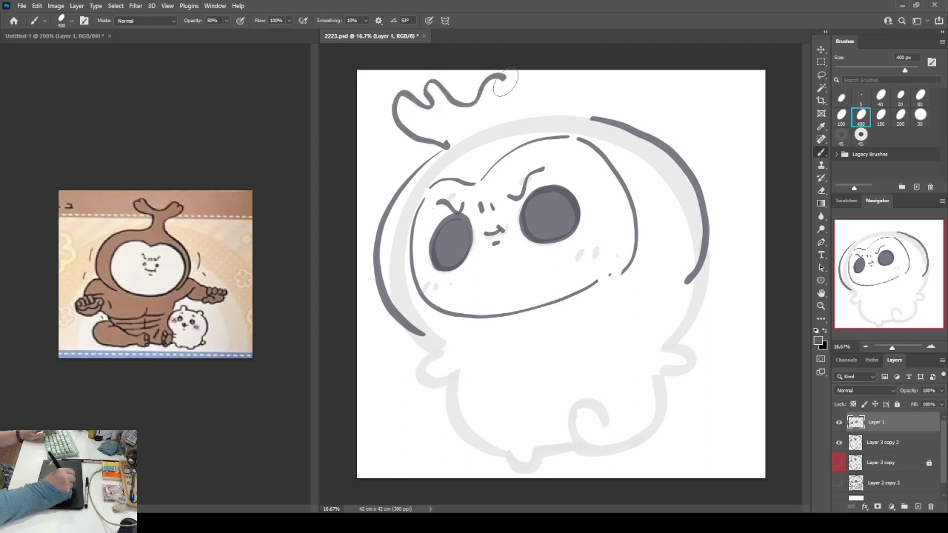
pyautogui.hotkey('ctrl', 'z')
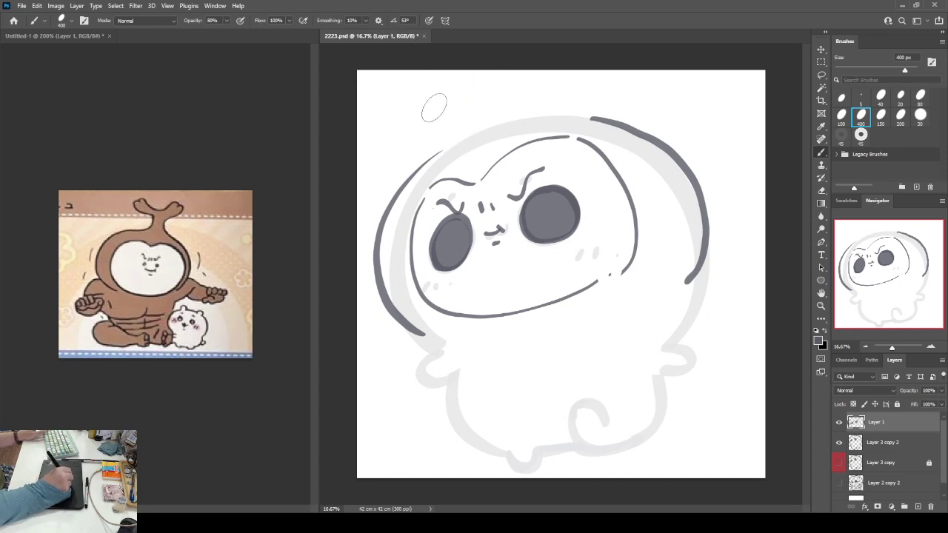
pyautogui.moveTo(434, 108)
pyautogui.mouseDown()
pyautogui.moveTo(462, 82)
pyautogui.moveTo(482, 80)
pyautogui.moveTo(490, 93)
pyautogui.moveTo(460, 79)
pyautogui.moveTo(478, 81)
pyautogui.moveTo(474, 102)
pyautogui.moveTo(383, 112)
pyautogui.moveTo(428, 91)
pyautogui.moveTo(444, 98)
pyautogui.moveTo(471, 76)
pyautogui.moveTo(486, 109)
pyautogui.mouseUp()
pyautogui.hotkey('ctrl', 'z')
pyautogui.hotkey('ctrl', 'z')
pyautogui.hotkey('ctrl', 'z')
pyautogui.moveTo(426, 128)
pyautogui.mouseDown()
pyautogui.moveTo(437, 120)
pyautogui.moveTo(455, 152)
pyautogui.mouseUp()
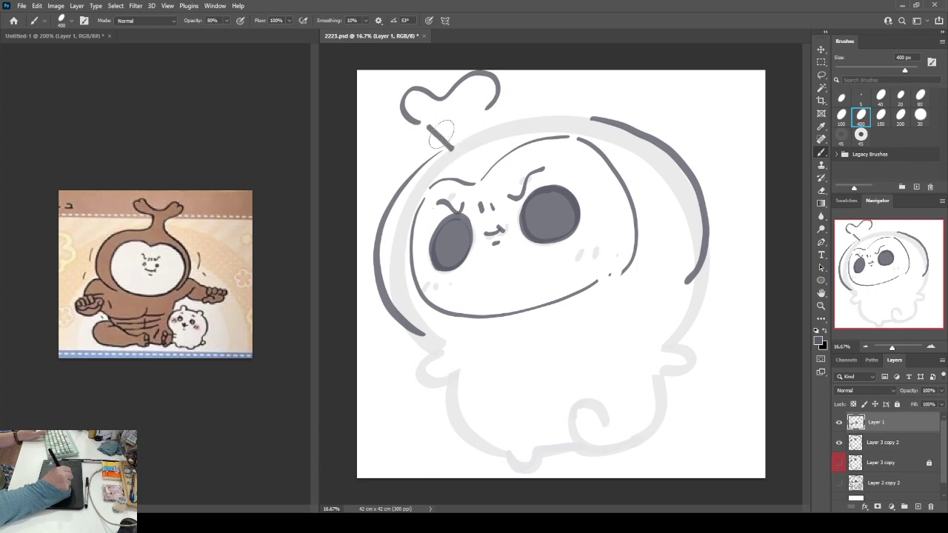
pyautogui.hotkey('ctrl', 'z')
# - Draw both sides of the horn's stem down to the head, and the hood's upper arc from the stem
pyautogui.moveTo(415, 122)
pyautogui.mouseDown()
pyautogui.moveTo(443, 122)
pyautogui.moveTo(456, 139)
pyautogui.mouseUp()
pyautogui.moveTo(486, 105); pyautogui.dragTo(482, 137)
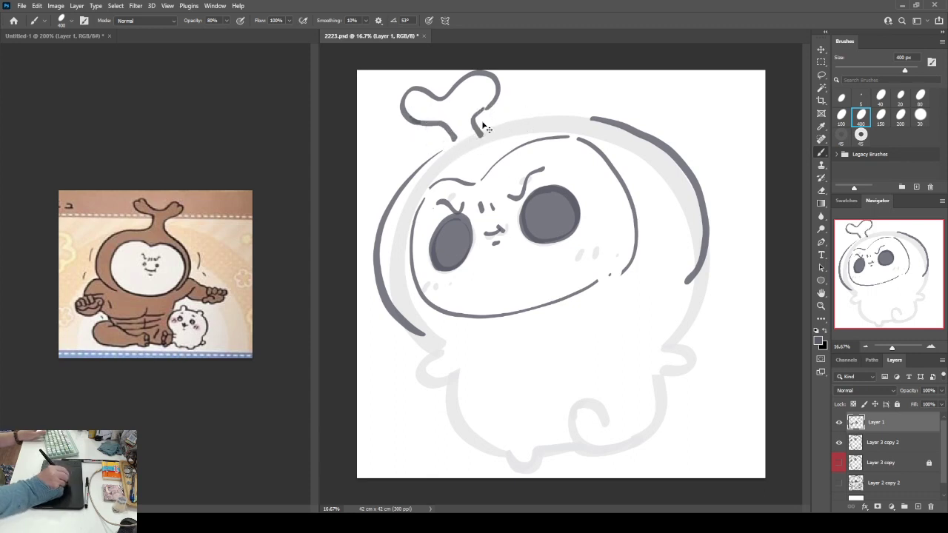
pyautogui.hotkey('ctrl', 'z')
pyautogui.moveTo(483, 111)
pyautogui.mouseDown()
pyautogui.moveTo(477, 137)
pyautogui.moveTo(474, 124)
pyautogui.moveTo(485, 132)
pyautogui.moveTo(585, 116)
pyautogui.mouseUp()
pyautogui.hotkey('ctrl', 'z')
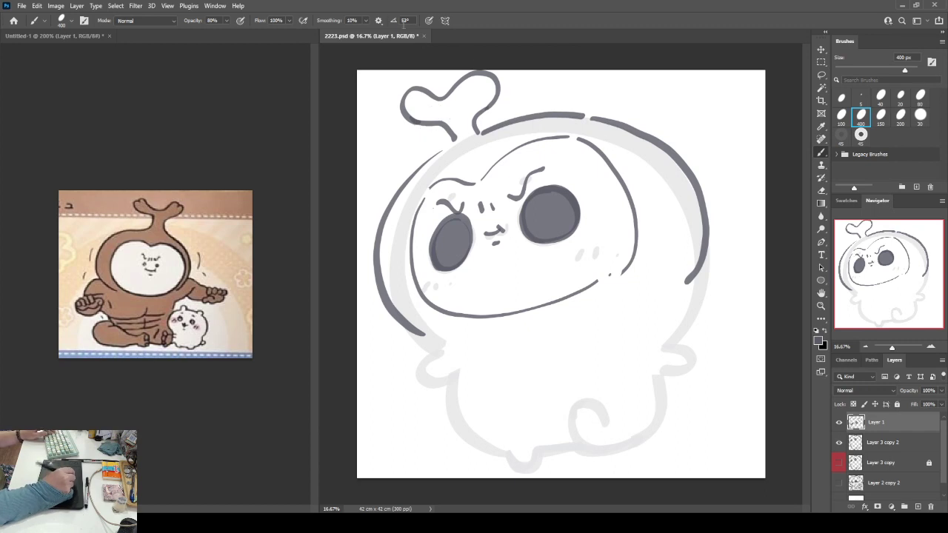
# - Reshape the tips of both horn lobes with the eraser and brush, adding a small notch to each
pyautogui.press('e')
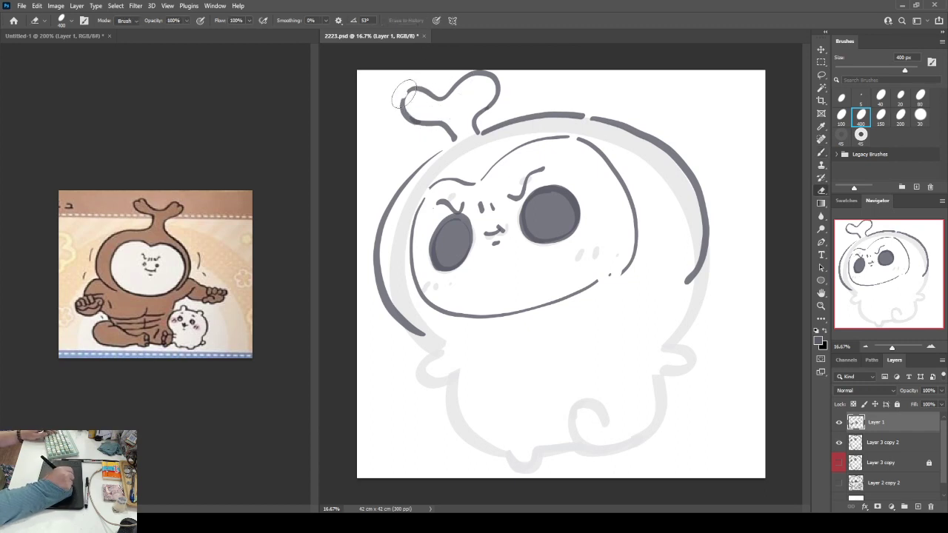
pyautogui.press('b')
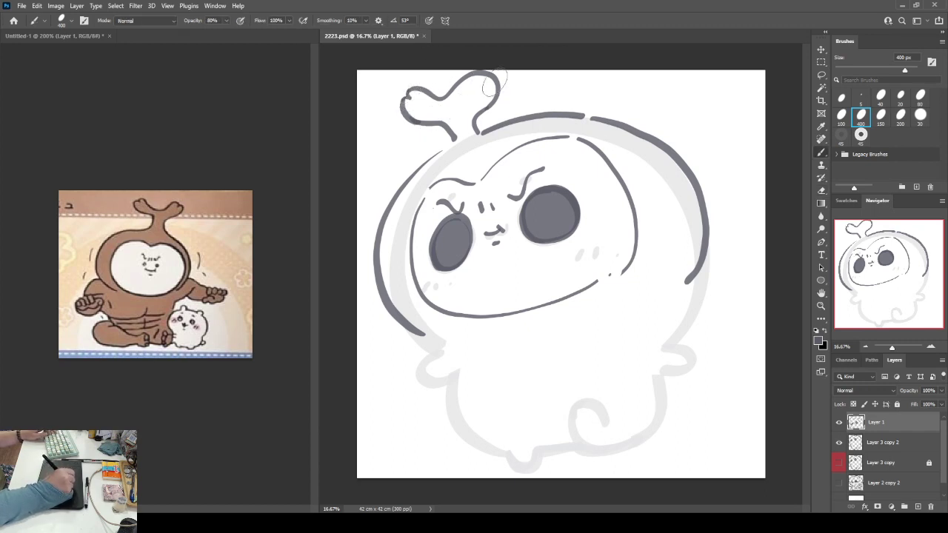
pyautogui.press('e')
pyautogui.press('b')
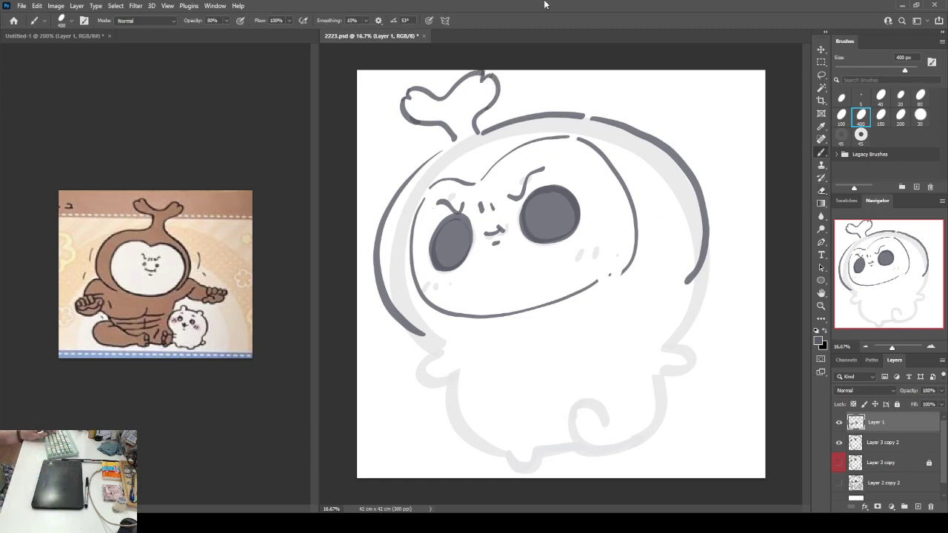
pyautogui.moveTo(512, 208); pyautogui.dragTo(509, 167)
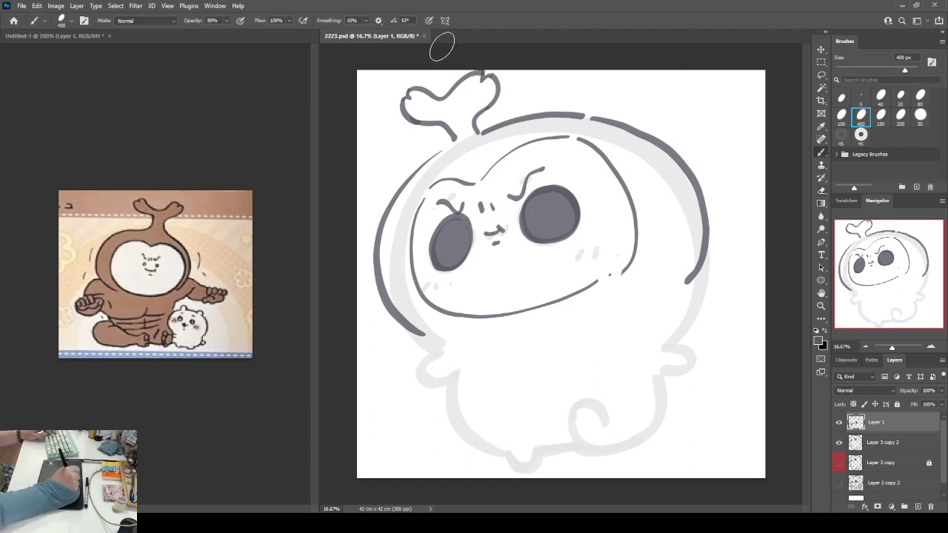
pyautogui.press('e')
pyautogui.press('b')
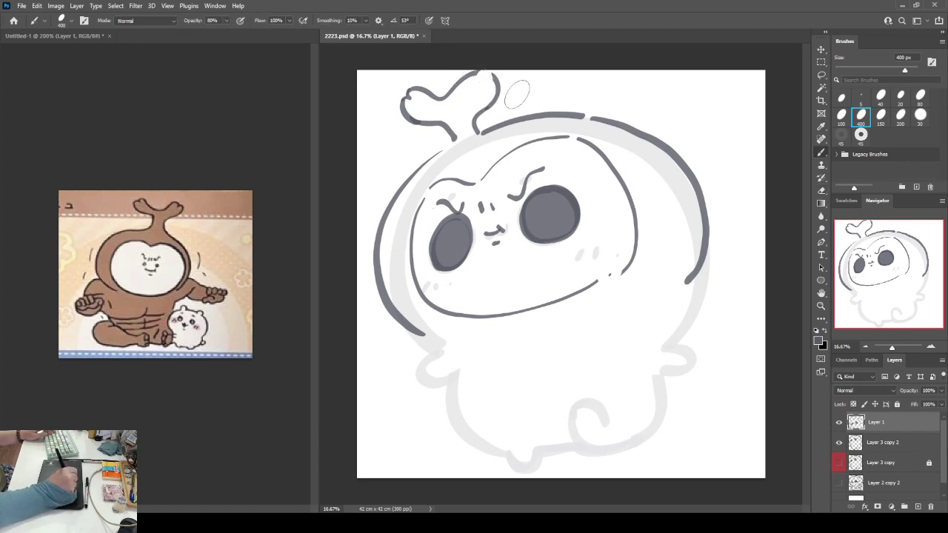
# - Select Layer 1 together with Layer 3 copy 2 and nudge both slightly down the canvas
pyautogui.keyDown('shift'); pyautogui.click(872, 447); pyautogui.keyUp('shift')
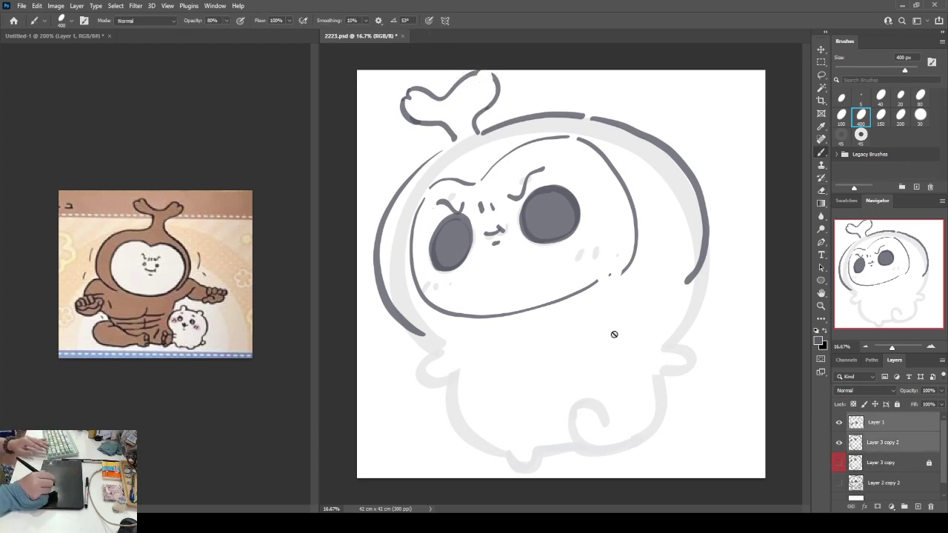
pyautogui.press('v')
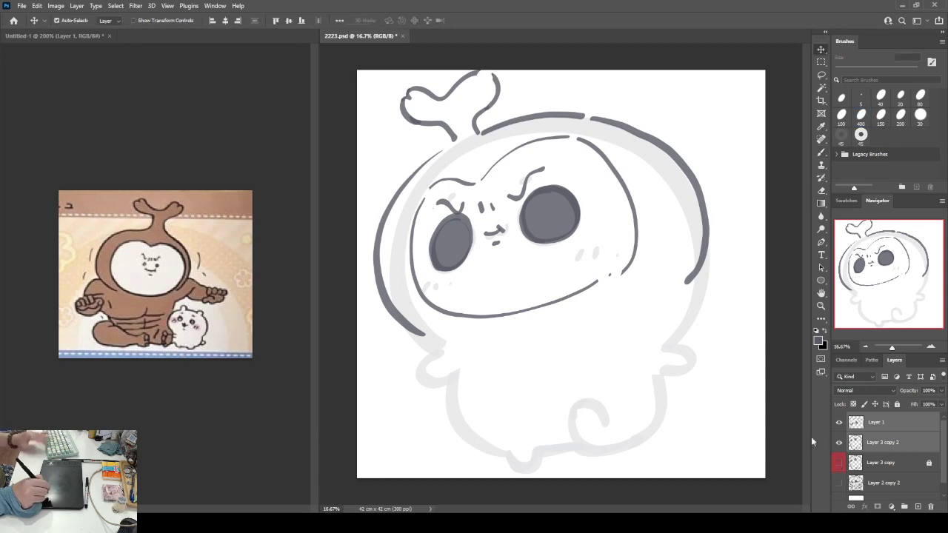
pyautogui.press('Left')
pyautogui.press('Left')
pyautogui.press('Right')
pyautogui.press('Right')
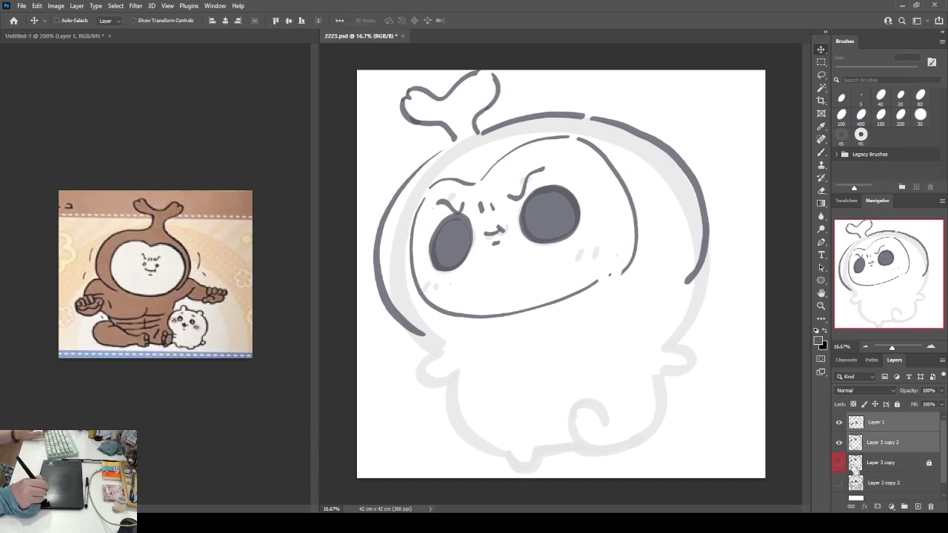
pyautogui.press('Down')
pyautogui.press('Down')
pyautogui.press('Down')
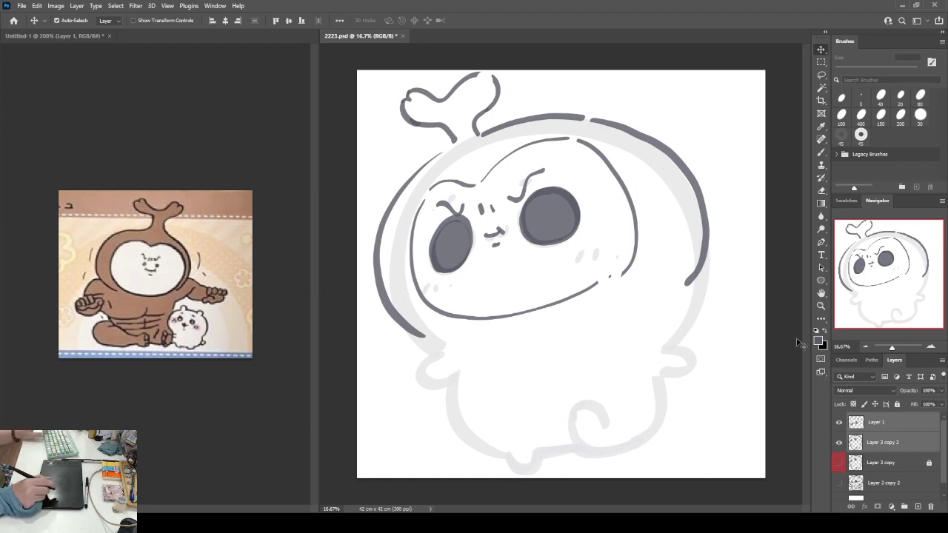
# - On Layer 1, erase and redraw the horn's larger lobe with its notched tip, and strengthen that side of the stem
pyautogui.press('b')
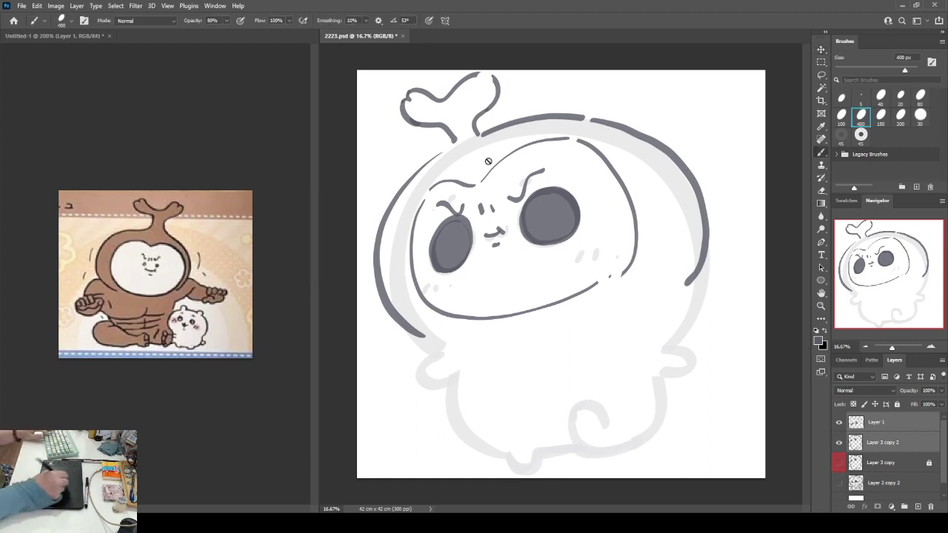
pyautogui.click(862, 428)
pyautogui.press('e')
pyautogui.moveTo(451, 89)
pyautogui.mouseDown()
pyautogui.moveTo(491, 74)
pyautogui.moveTo(465, 102)
pyautogui.moveTo(434, 102)
pyautogui.moveTo(481, 76)
pyautogui.moveTo(484, 93)
pyautogui.moveTo(494, 83)
pyautogui.moveTo(501, 95)
pyautogui.moveTo(474, 133)
pyautogui.mouseUp()
pyautogui.press('b')
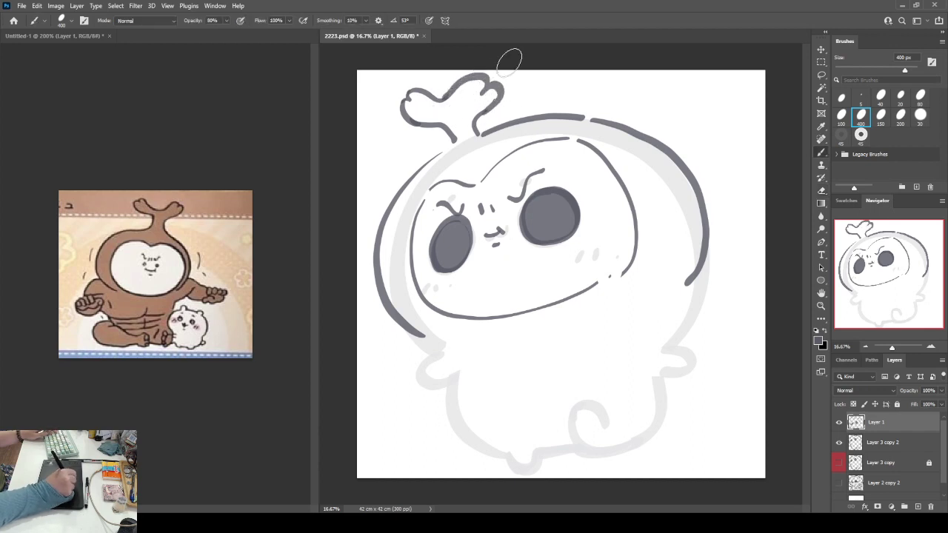
pyautogui.hotkey('ctrl', 'z')
pyautogui.moveTo(444, 100)
pyautogui.mouseDown()
pyautogui.moveTo(477, 74)
pyautogui.moveTo(481, 92)
pyautogui.moveTo(496, 91)
pyautogui.moveTo(474, 116)
pyautogui.moveTo(499, 89)
pyautogui.moveTo(474, 135)
pyautogui.mouseUp()
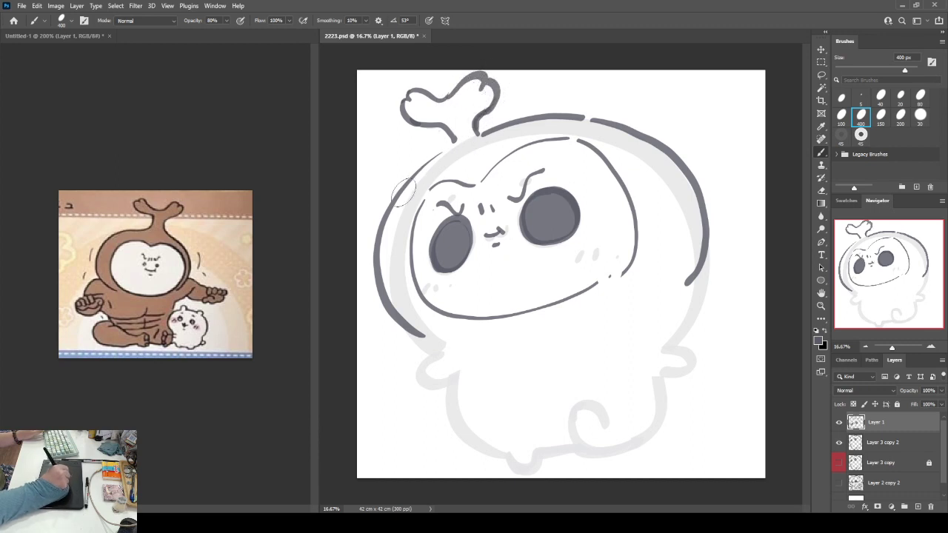
# - Extend the hood's outer side line up to the base of the horn's stem, undoing the first attempt
pyautogui.moveTo(404, 191); pyautogui.dragTo(445, 147)
pyautogui.hotkey('ctrl', 'z')
pyautogui.moveTo(404, 192); pyautogui.dragTo(455, 144)
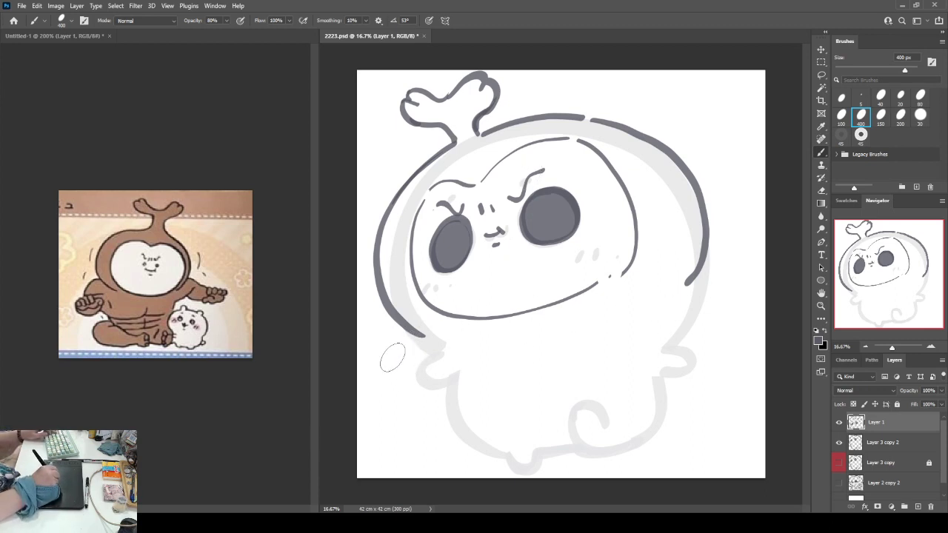
# - Draw a clenched fist with curled fingers and a thumb beside the hood's lower left end, undoing the unwanted strokes
pyautogui.moveTo(387, 344)
pyautogui.mouseDown()
pyautogui.moveTo(372, 369)
pyautogui.moveTo(391, 369)
pyautogui.moveTo(396, 345)
pyautogui.moveTo(398, 370)
pyautogui.moveTo(412, 339)
pyautogui.moveTo(424, 362)
pyautogui.moveTo(429, 338)
pyautogui.mouseUp()
pyautogui.hotkey('ctrl', 'z')
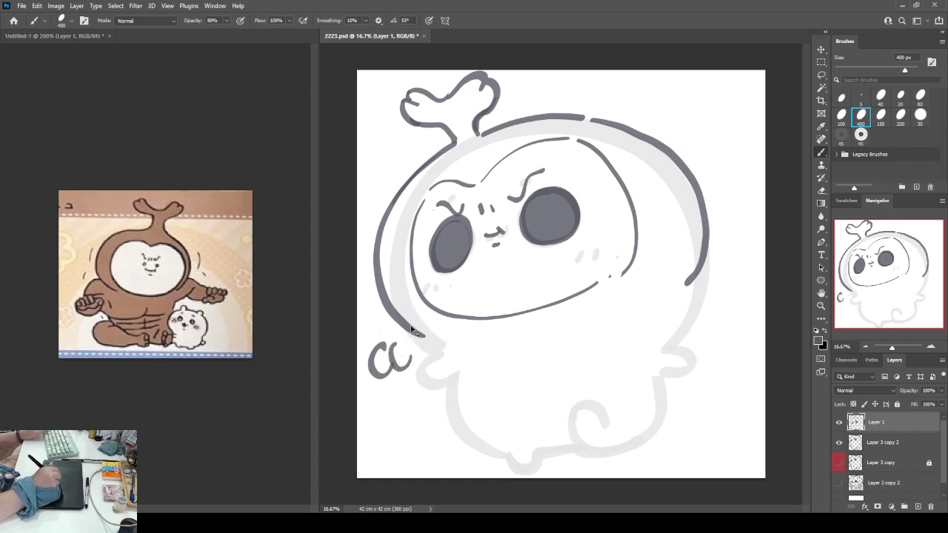
pyautogui.hotkey('ctrl', 'z')
pyautogui.hotkey('ctrl', 'z')
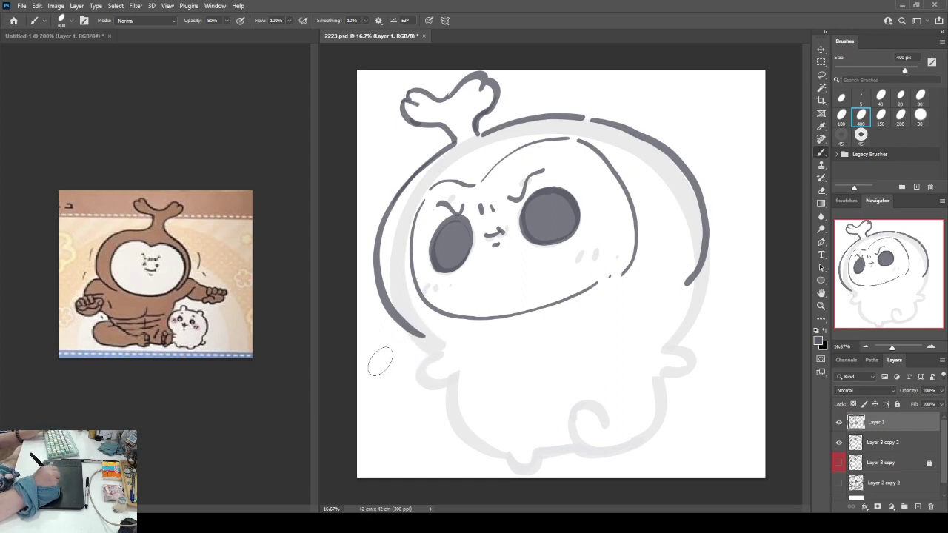
pyautogui.moveTo(378, 362)
pyautogui.mouseDown()
pyautogui.moveTo(374, 371)
pyautogui.moveTo(385, 355)
pyautogui.moveTo(381, 366)
pyautogui.moveTo(394, 370)
pyautogui.moveTo(419, 343)
pyautogui.moveTo(437, 348)
pyautogui.moveTo(436, 373)
pyautogui.mouseUp()
pyautogui.hotkey('ctrl', 'z')
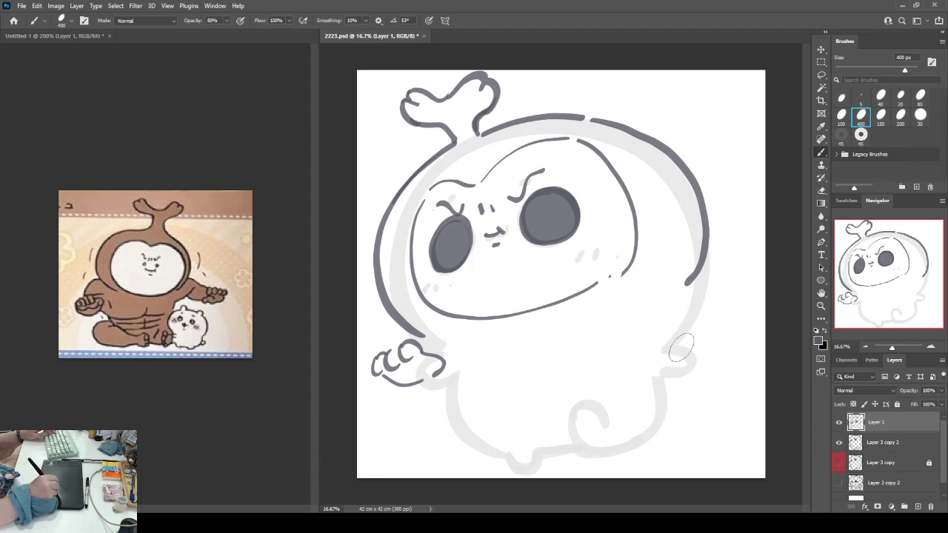
# - Draw the opposite fist with three round knuckles, a thumb and a palm line, and add an arc above it
pyautogui.moveTo(680, 348)
pyautogui.mouseDown()
pyautogui.moveTo(664, 340)
pyautogui.moveTo(651, 362)
pyautogui.mouseUp()
pyautogui.moveTo(671, 353)
pyautogui.mouseDown()
pyautogui.moveTo(647, 353)
pyautogui.moveTo(649, 370)
pyautogui.moveTo(664, 371)
pyautogui.moveTo(668, 355)
pyautogui.moveTo(652, 355)
pyautogui.moveTo(654, 375)
pyautogui.moveTo(680, 334)
pyautogui.moveTo(674, 320)
pyautogui.moveTo(689, 326)
pyautogui.moveTo(686, 346)
pyautogui.moveTo(699, 334)
pyautogui.moveTo(693, 326)
pyautogui.moveTo(714, 343)
pyautogui.moveTo(713, 324)
pyautogui.moveTo(721, 338)
pyautogui.moveTo(708, 322)
pyautogui.moveTo(719, 349)
pyautogui.moveTo(712, 365)
pyautogui.moveTo(700, 367)
pyautogui.moveTo(717, 350)
pyautogui.moveTo(687, 376)
pyautogui.mouseUp()
pyautogui.hotkey('ctrl', 'z')
pyautogui.hotkey('ctrl', 'z')
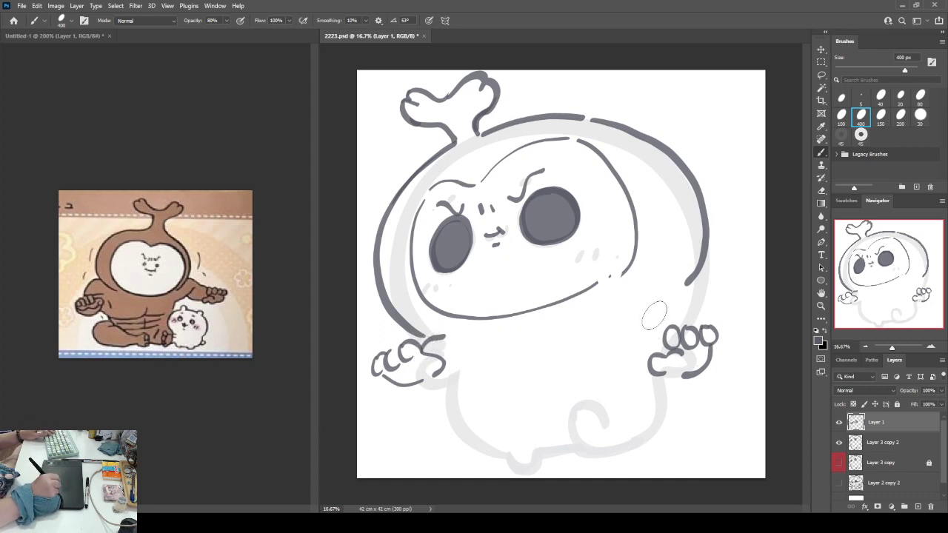
pyautogui.moveTo(647, 319)
pyautogui.mouseDown()
pyautogui.moveTo(682, 309)
pyautogui.moveTo(698, 323)
pyautogui.mouseUp()
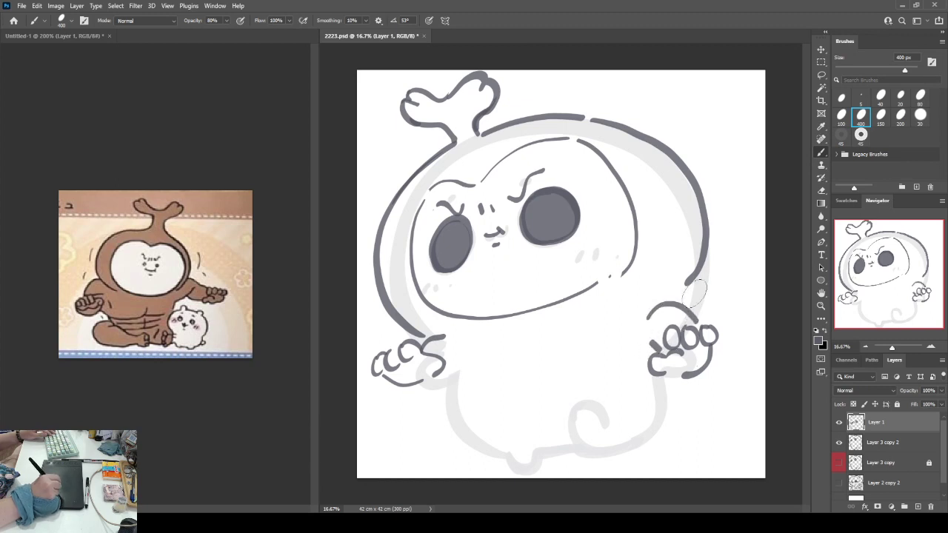
# - Erase the hood's side outline above the second fist and redraw it as a thicker, wider curve
pyautogui.press('e')
pyautogui.moveTo(686, 176)
pyautogui.mouseDown()
pyautogui.moveTo(706, 217)
pyautogui.moveTo(689, 279)
pyautogui.mouseUp()
pyautogui.press('b')
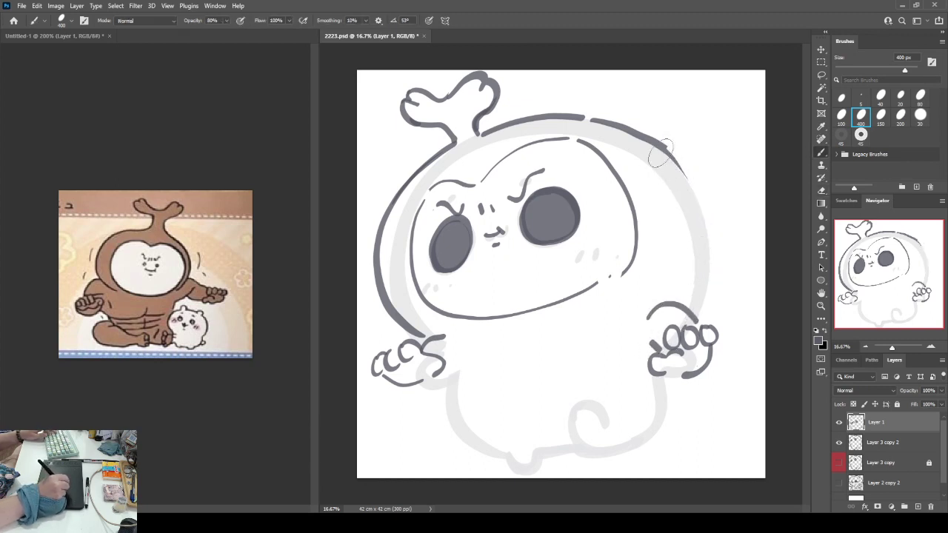
pyautogui.moveTo(661, 146)
pyautogui.mouseDown()
pyautogui.moveTo(715, 231)
pyautogui.moveTo(697, 291)
pyautogui.mouseUp()
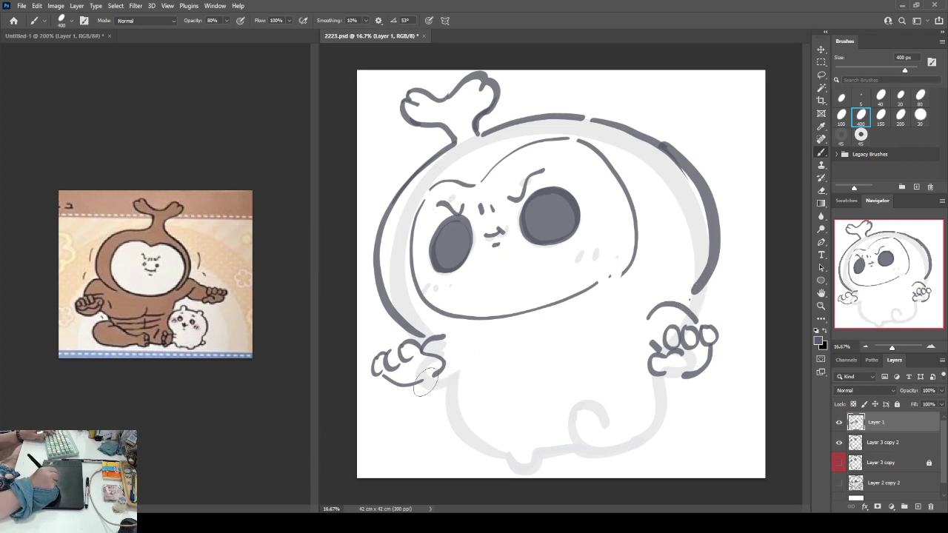
# - Draw the muscular chest line as two shallow curves meeting in a central peak between the fists
pyautogui.moveTo(424, 363)
pyautogui.mouseDown()
pyautogui.moveTo(459, 373)
pyautogui.moveTo(503, 380)
pyautogui.moveTo(526, 344)
pyautogui.moveTo(521, 351)
pyautogui.moveTo(575, 369)
pyautogui.moveTo(616, 334)
pyautogui.mouseUp()
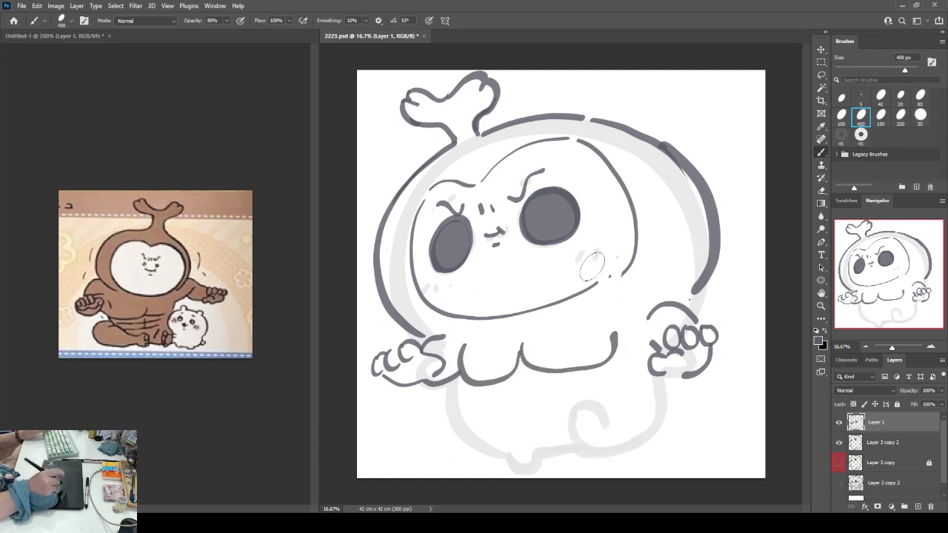
pyautogui.hotkey('ctrl', 'z')
pyautogui.hotkey('ctrl', 'z')
pyautogui.moveTo(447, 359)
pyautogui.mouseDown()
pyautogui.moveTo(466, 374)
pyautogui.moveTo(597, 357)
pyautogui.moveTo(616, 332)
pyautogui.mouseUp()
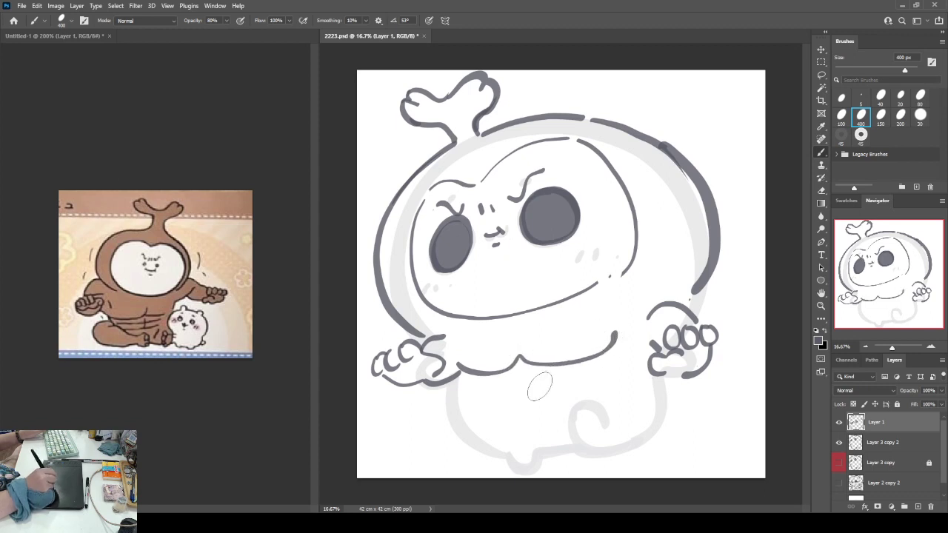
# - Draw the abs below the chest as a vertical line crossed by two short slanted lines, undoing the rejected strokes
pyautogui.moveTo(490, 397)
pyautogui.mouseDown()
pyautogui.moveTo(543, 384)
pyautogui.moveTo(520, 406)
pyautogui.moveTo(538, 402)
pyautogui.moveTo(522, 418)
pyautogui.mouseUp()
pyautogui.hotkey('ctrl', 'z')
pyautogui.hotkey('ctrl', 'z')
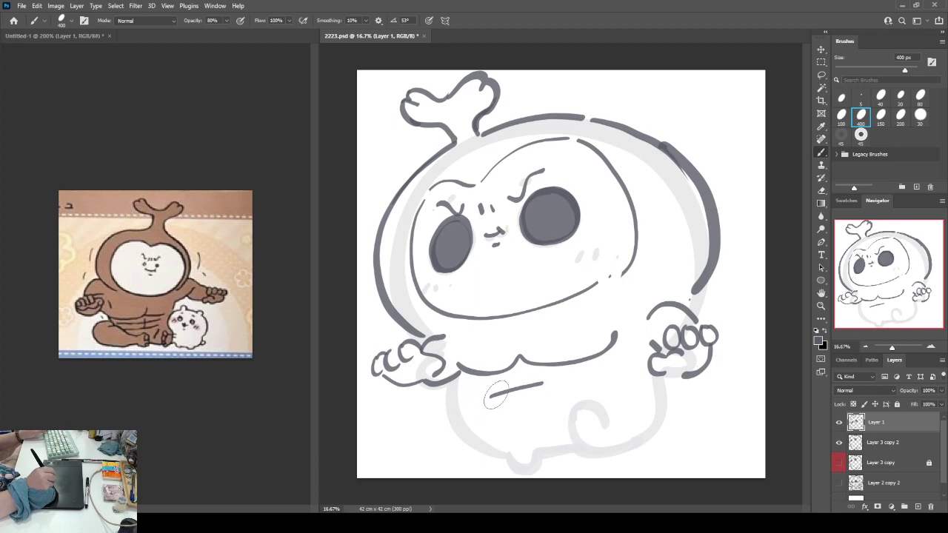
pyautogui.hotkey('ctrl', 'z')
pyautogui.hotkey('ctrl', 'z')
pyautogui.moveTo(503, 390); pyautogui.dragTo(542, 384)
pyautogui.moveTo(512, 412)
pyautogui.mouseDown()
pyautogui.moveTo(546, 401)
pyautogui.moveTo(525, 406)
pyautogui.moveTo(528, 419)
pyautogui.mouseUp()
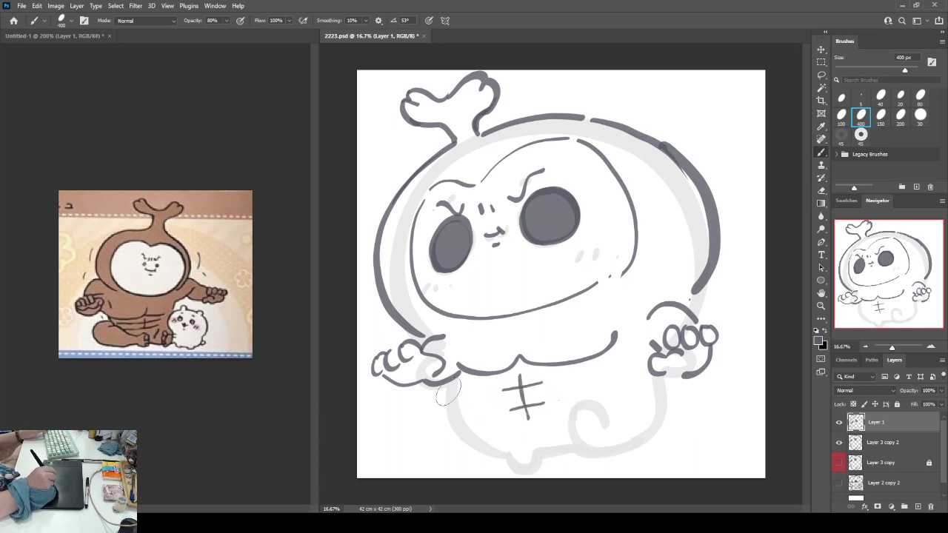
# - Trace the lower body outline over the base sketch, including the small bump underneath and the curled tail
pyautogui.moveTo(450, 377)
pyautogui.mouseDown()
pyautogui.moveTo(456, 415)
pyautogui.moveTo(503, 456)
pyautogui.mouseUp()
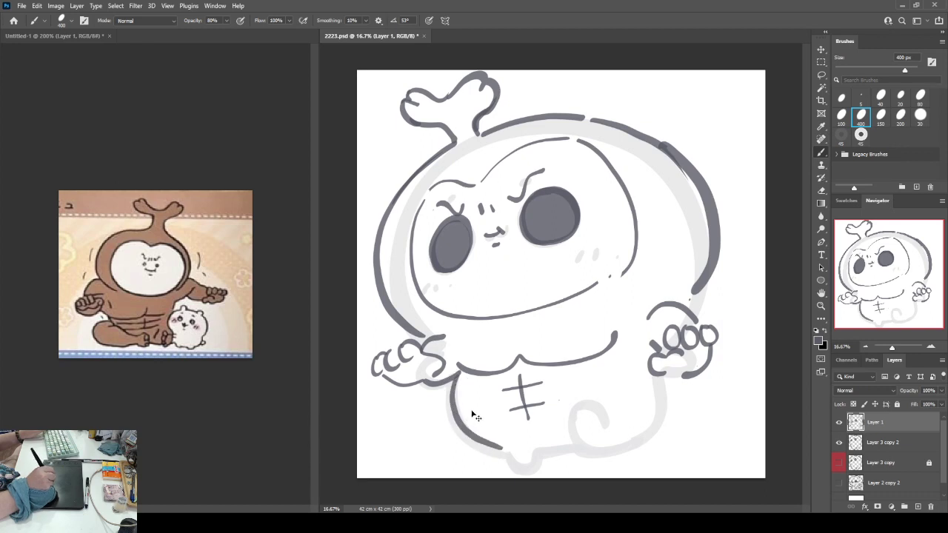
pyautogui.hotkey('ctrl', 'z')
pyautogui.moveTo(449, 381)
pyautogui.mouseDown()
pyautogui.moveTo(470, 441)
pyautogui.moveTo(513, 464)
pyautogui.mouseUp()
pyautogui.hotkey('ctrl', 'z')
pyautogui.moveTo(449, 378)
pyautogui.mouseDown()
pyautogui.moveTo(462, 433)
pyautogui.moveTo(530, 471)
pyautogui.moveTo(540, 455)
pyautogui.moveTo(578, 447)
pyautogui.moveTo(574, 435)
pyautogui.moveTo(595, 452)
pyautogui.moveTo(636, 442)
pyautogui.moveTo(661, 417)
pyautogui.moveTo(663, 378)
pyautogui.mouseUp()
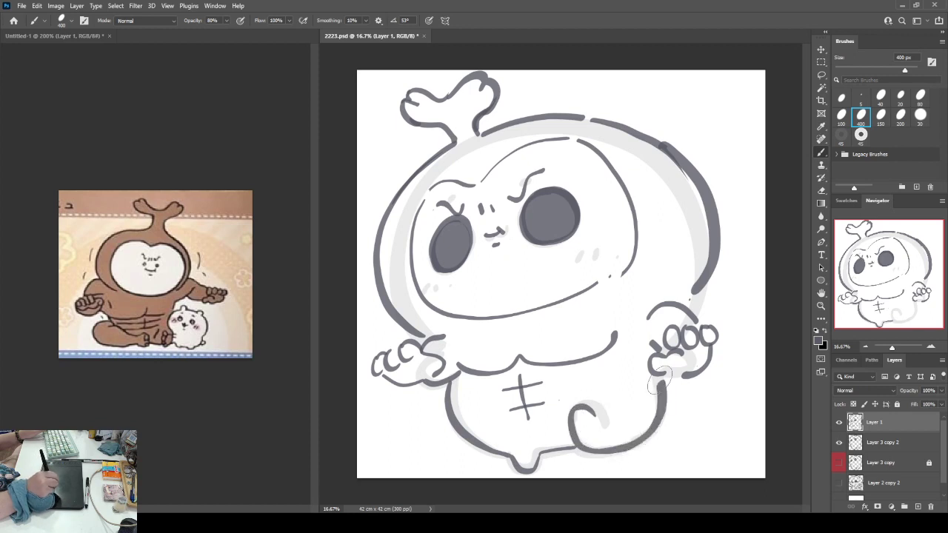
pyautogui.click(598, 424)
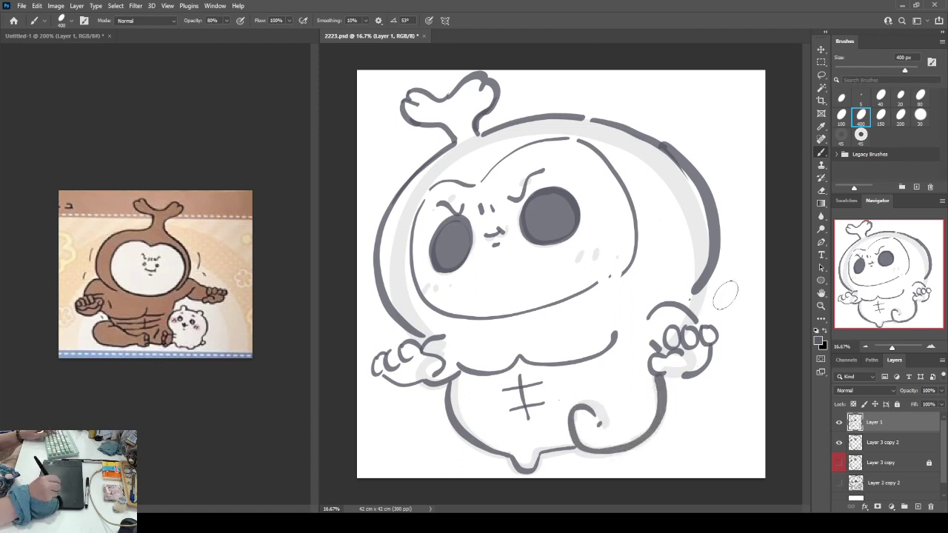
# - Draw a large rounded lobe behind each fist with a smaller one below, and two short motion marks under each side
pyautogui.moveTo(700, 295)
pyautogui.mouseDown()
pyautogui.moveTo(754, 314)
pyautogui.moveTo(749, 351)
pyautogui.moveTo(719, 363)
pyautogui.mouseUp()
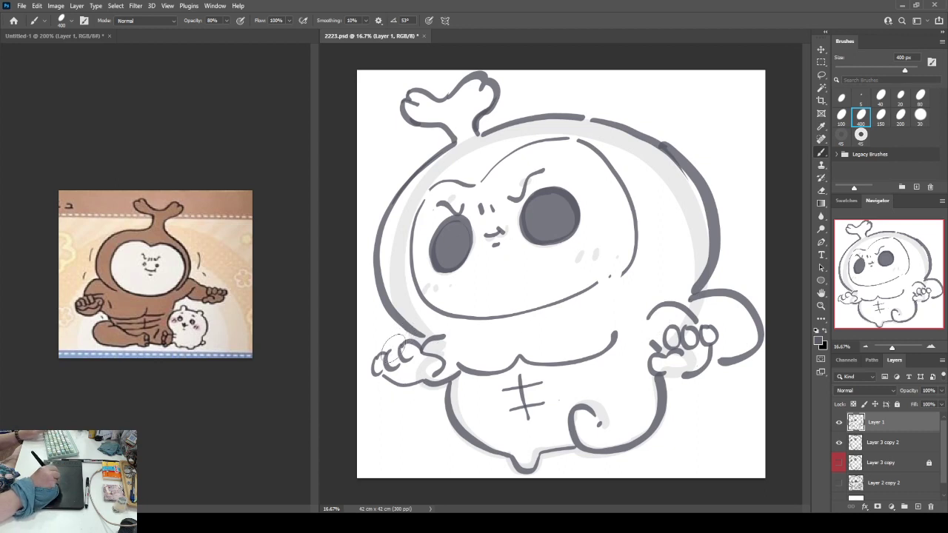
pyautogui.moveTo(403, 342)
pyautogui.mouseDown()
pyautogui.moveTo(404, 321)
pyautogui.moveTo(382, 340)
pyautogui.moveTo(382, 413)
pyautogui.moveTo(440, 406)
pyautogui.mouseUp()
pyautogui.hotkey('ctrl', 'z')
pyautogui.moveTo(409, 323)
pyautogui.mouseDown()
pyautogui.moveTo(366, 359)
pyautogui.moveTo(362, 390)
pyautogui.moveTo(410, 400)
pyautogui.moveTo(441, 386)
pyautogui.moveTo(447, 423)
pyautogui.mouseUp()
pyautogui.moveTo(670, 391); pyautogui.dragTo(704, 369)
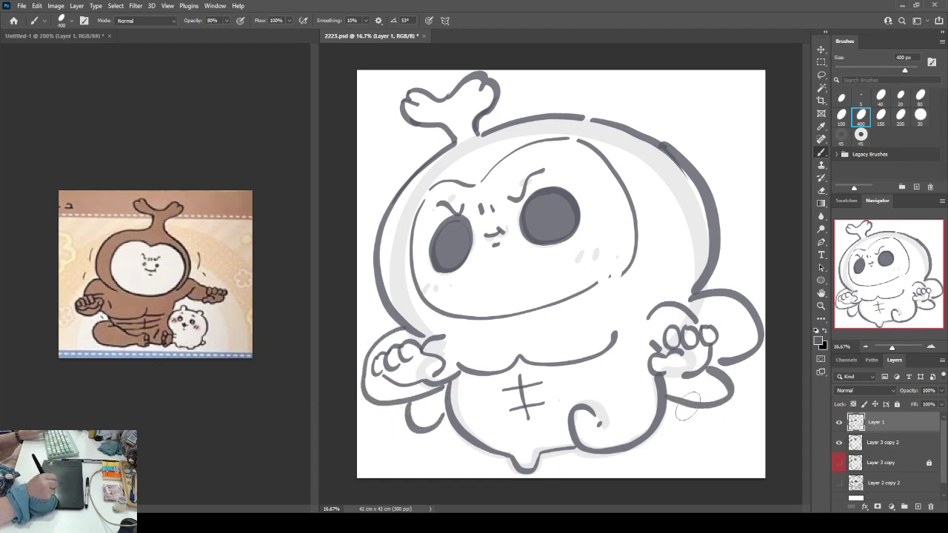
pyautogui.moveTo(726, 411); pyautogui.dragTo(737, 429)
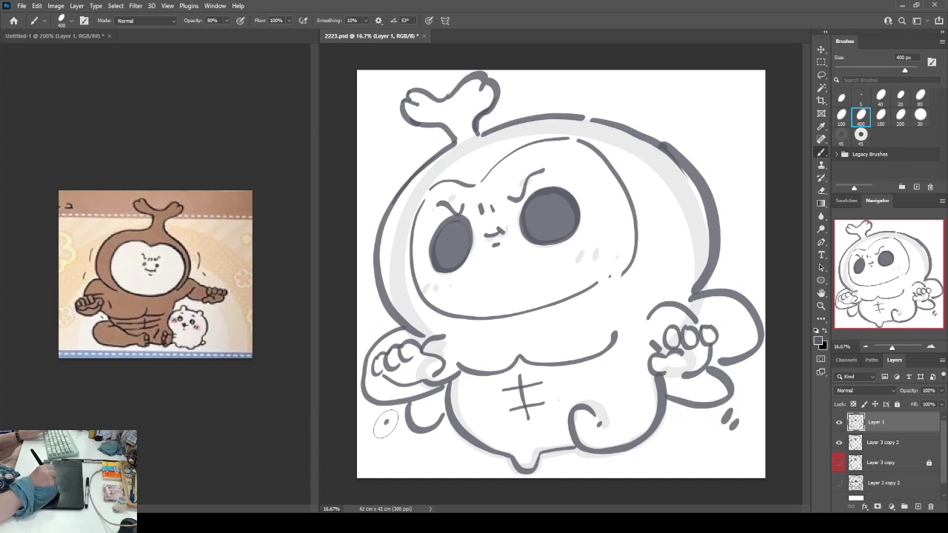
pyautogui.moveTo(377, 439); pyautogui.dragTo(379, 445)
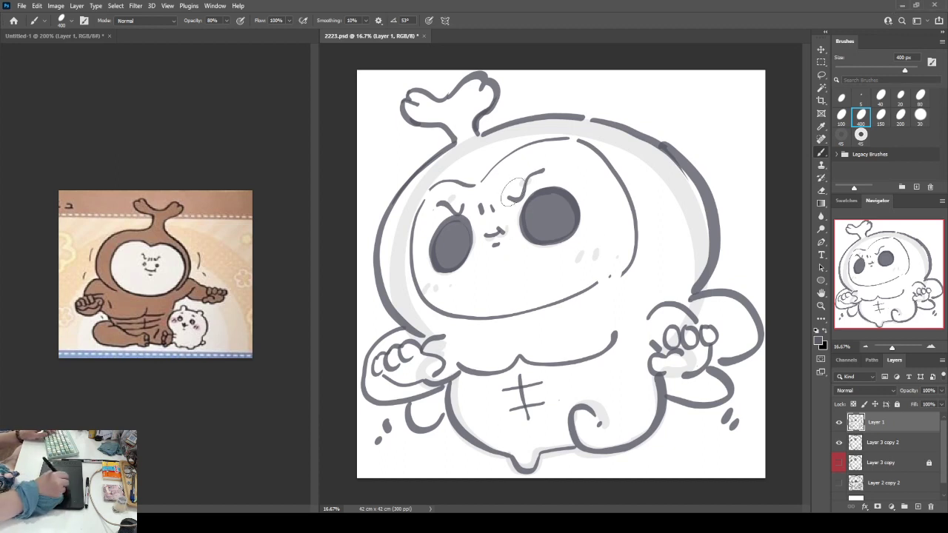
# - Erase both large filled eyes and draw a small round dot eye on each side of the mouth
pyautogui.press('e')
pyautogui.moveTo(563, 236)
pyautogui.mouseDown()
pyautogui.moveTo(538, 208)
pyautogui.moveTo(538, 237)
pyautogui.moveTo(559, 226)
pyautogui.moveTo(566, 237)
pyautogui.moveTo(570, 220)
pyautogui.moveTo(543, 200)
pyautogui.mouseUp()
pyautogui.moveTo(448, 266)
pyautogui.mouseDown()
pyautogui.moveTo(464, 232)
pyautogui.moveTo(463, 245)
pyautogui.moveTo(434, 196)
pyautogui.moveTo(461, 209)
pyautogui.mouseUp()
pyautogui.press('b')
pyautogui.moveTo(526, 221); pyautogui.dragTo(532, 219)
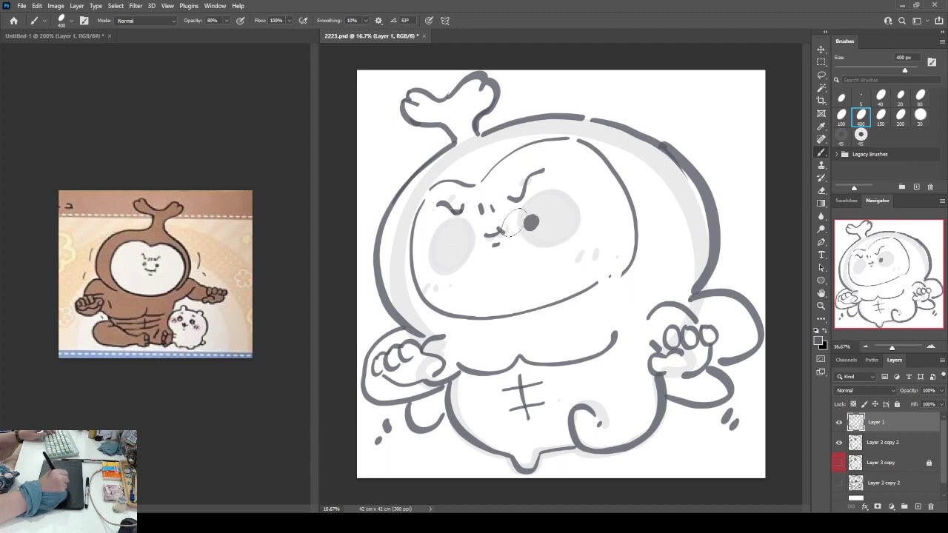
pyautogui.moveTo(464, 238); pyautogui.dragTo(463, 240)
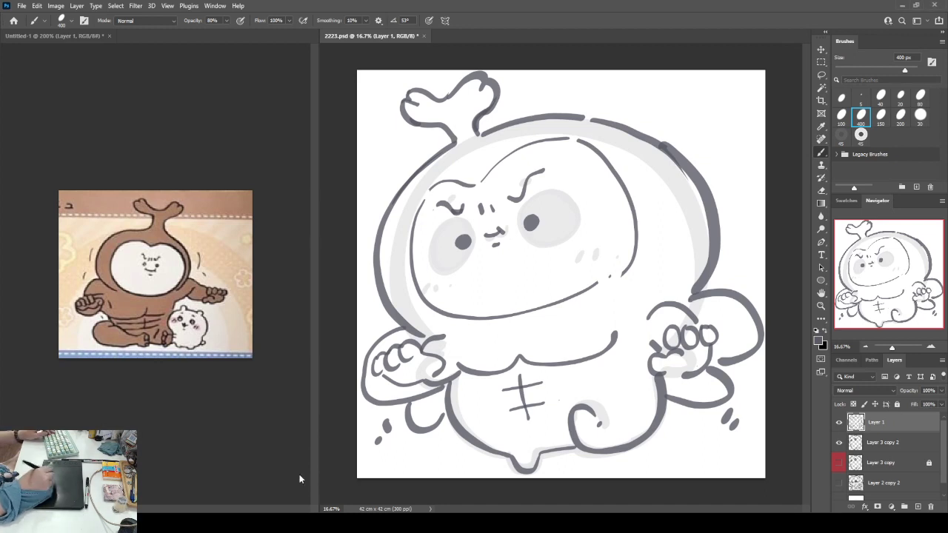
# - Duplicate Layer 1 and hide the original layer
pyautogui.click(838, 423)
pyautogui.click(838, 423)
pyautogui.hotkey('ctrl', 'j')
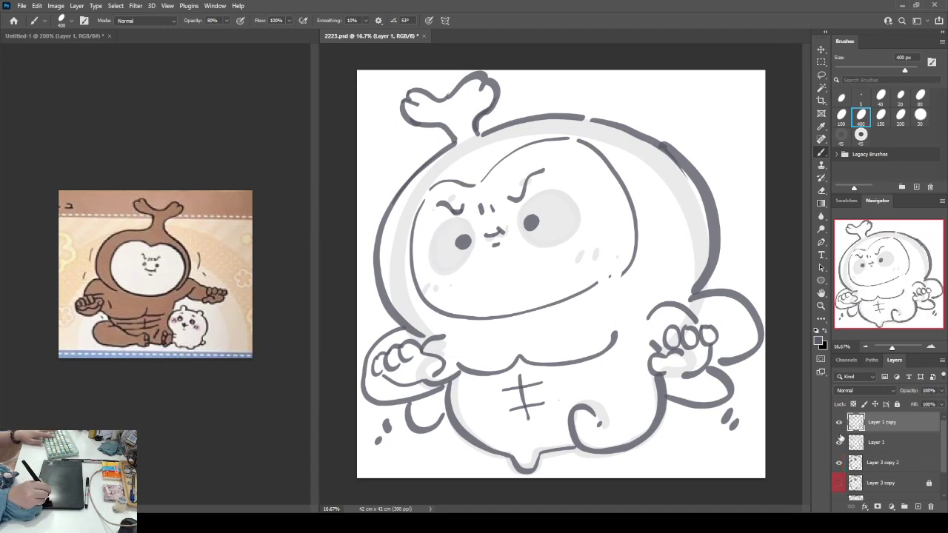
pyautogui.click(839, 442)
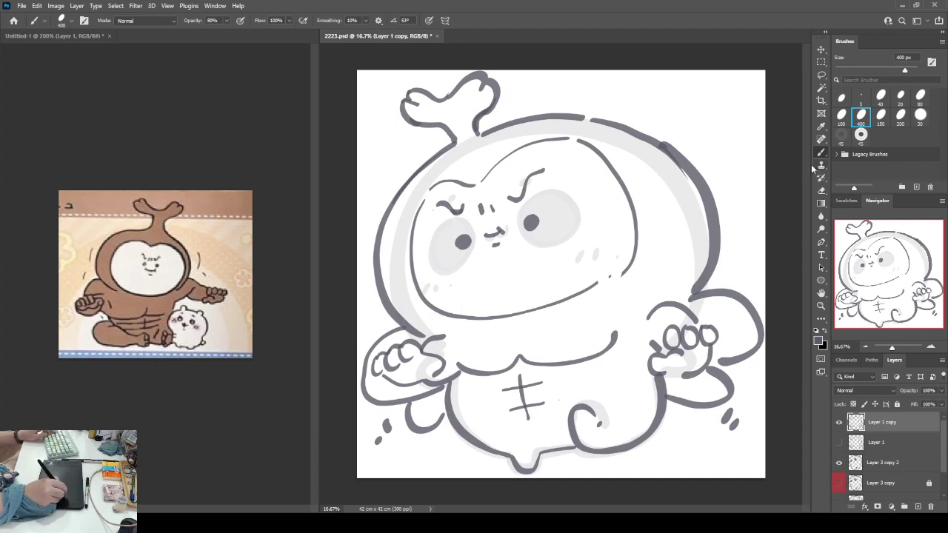
# - Thicken the horn and outer hood outlines on the duplicate layer, and add two short vertical marks on the hood's side
pyautogui.moveTo(455, 89)
pyautogui.mouseDown()
pyautogui.moveTo(413, 82)
pyautogui.moveTo(405, 100)
pyautogui.moveTo(414, 81)
pyautogui.moveTo(427, 101)
pyautogui.moveTo(401, 104)
pyautogui.moveTo(400, 117)
pyautogui.moveTo(441, 132)
pyautogui.moveTo(423, 109)
pyautogui.moveTo(396, 105)
pyautogui.moveTo(415, 137)
pyautogui.moveTo(452, 142)
pyautogui.mouseUp()
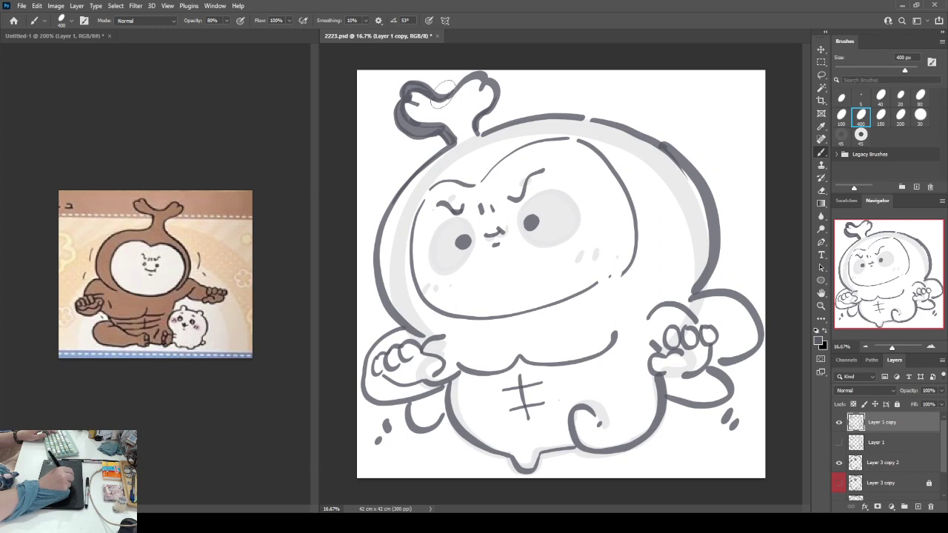
pyautogui.moveTo(442, 94)
pyautogui.mouseDown()
pyautogui.moveTo(483, 74)
pyautogui.moveTo(498, 94)
pyautogui.moveTo(485, 132)
pyautogui.moveTo(474, 126)
pyautogui.moveTo(480, 135)
pyautogui.moveTo(442, 153)
pyautogui.moveTo(449, 142)
pyautogui.moveTo(408, 180)
pyautogui.moveTo(378, 245)
pyautogui.moveTo(381, 283)
pyautogui.moveTo(429, 339)
pyautogui.mouseUp()
pyautogui.moveTo(478, 135)
pyautogui.mouseDown()
pyautogui.moveTo(563, 113)
pyautogui.moveTo(644, 128)
pyautogui.moveTo(703, 191)
pyautogui.moveTo(717, 249)
pyautogui.moveTo(687, 290)
pyautogui.mouseUp()
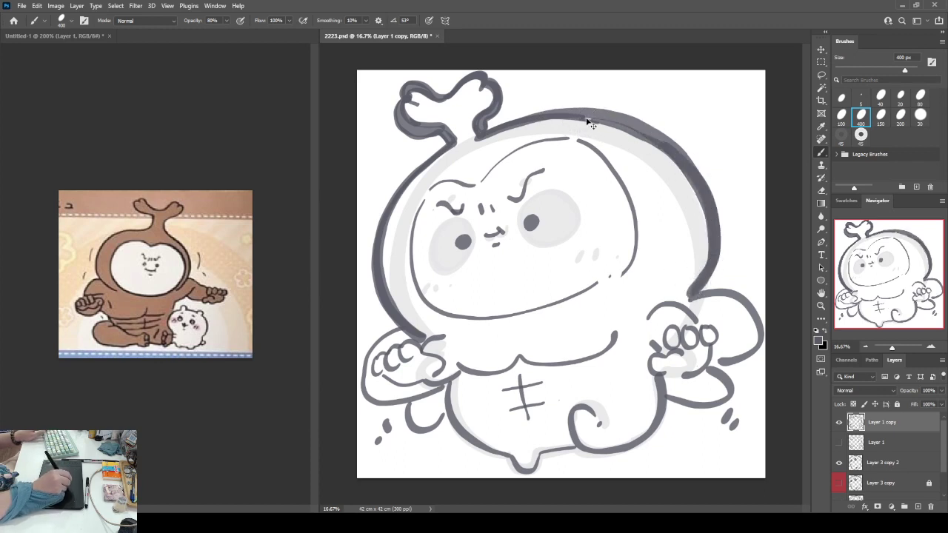
pyautogui.moveTo(574, 112)
pyautogui.mouseDown()
pyautogui.moveTo(602, 110)
pyautogui.moveTo(649, 124)
pyautogui.moveTo(678, 154)
pyautogui.mouseUp()
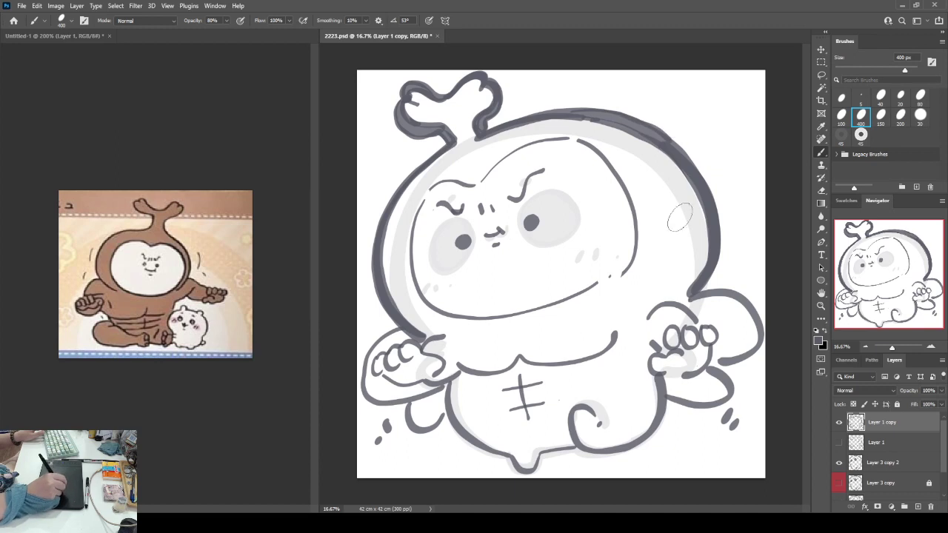
pyautogui.moveTo(664, 237); pyautogui.dragTo(675, 249)
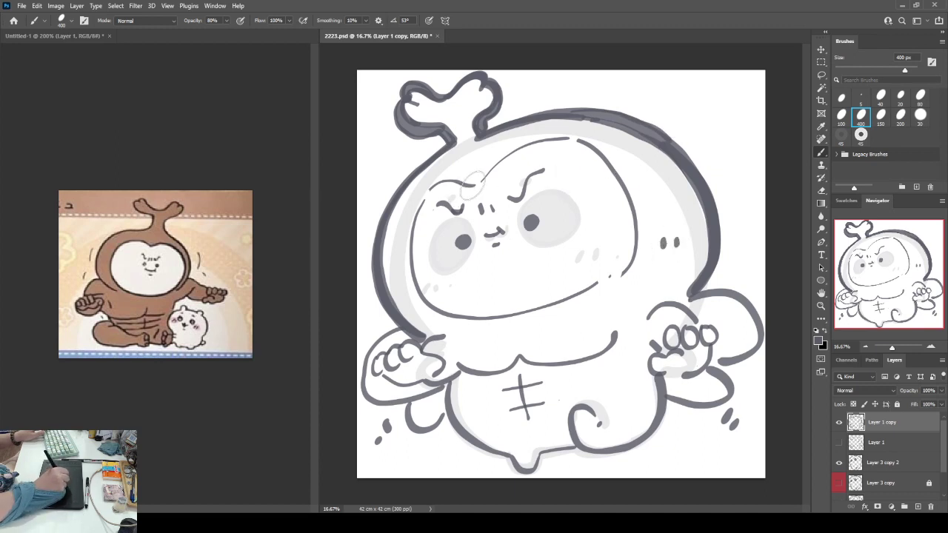
# - Go over the face opening, both fists and the rounded lobes around them with heavier brush lines
pyautogui.moveTo(473, 179)
pyautogui.mouseDown()
pyautogui.moveTo(433, 182)
pyautogui.moveTo(406, 244)
pyautogui.moveTo(415, 296)
pyautogui.moveTo(448, 312)
pyautogui.mouseUp()
pyautogui.moveTo(486, 176)
pyautogui.mouseDown()
pyautogui.moveTo(528, 144)
pyautogui.moveTo(593, 142)
pyautogui.moveTo(624, 187)
pyautogui.moveTo(634, 233)
pyautogui.moveTo(623, 275)
pyautogui.moveTo(600, 271)
pyautogui.mouseUp()
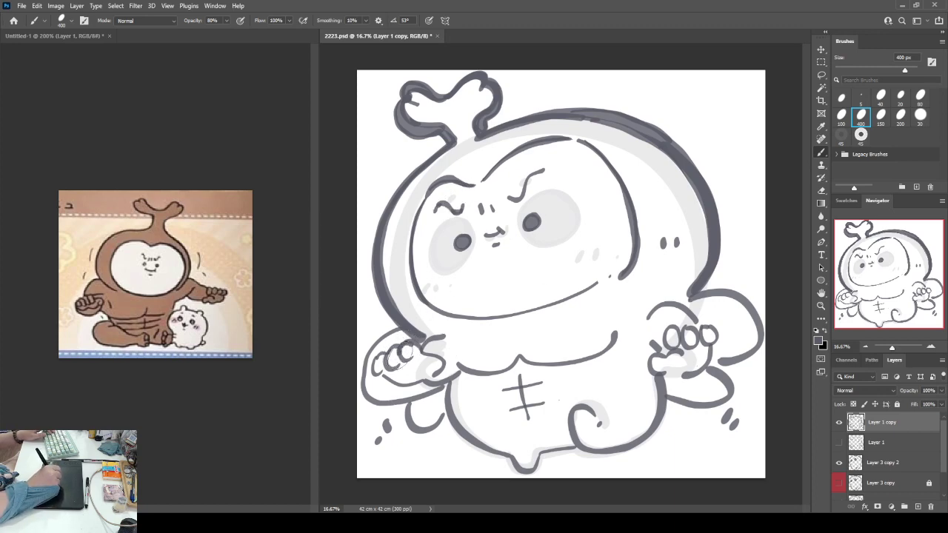
pyautogui.moveTo(403, 345)
pyautogui.mouseDown()
pyautogui.moveTo(390, 364)
pyautogui.moveTo(402, 357)
pyautogui.moveTo(379, 356)
pyautogui.moveTo(384, 348)
pyautogui.moveTo(375, 380)
pyautogui.moveTo(388, 345)
pyautogui.moveTo(373, 373)
pyautogui.moveTo(394, 375)
pyautogui.moveTo(375, 360)
pyautogui.moveTo(398, 329)
pyautogui.moveTo(386, 364)
pyautogui.moveTo(385, 346)
pyautogui.moveTo(377, 366)
pyautogui.moveTo(403, 323)
pyautogui.moveTo(364, 374)
pyautogui.moveTo(371, 403)
pyautogui.moveTo(434, 393)
pyautogui.moveTo(411, 414)
pyautogui.moveTo(412, 430)
pyautogui.moveTo(434, 429)
pyautogui.moveTo(455, 391)
pyautogui.moveTo(382, 373)
pyautogui.moveTo(416, 384)
pyautogui.moveTo(429, 354)
pyautogui.moveTo(416, 339)
pyautogui.moveTo(431, 360)
pyautogui.moveTo(444, 355)
pyautogui.moveTo(424, 378)
pyautogui.mouseUp()
pyautogui.moveTo(650, 344)
pyautogui.mouseDown()
pyautogui.moveTo(678, 352)
pyautogui.moveTo(665, 345)
pyautogui.moveTo(668, 362)
pyautogui.moveTo(663, 351)
pyautogui.moveTo(652, 359)
pyautogui.moveTo(660, 377)
pyautogui.moveTo(670, 335)
pyautogui.moveTo(683, 340)
pyautogui.moveTo(673, 350)
pyautogui.moveTo(700, 323)
pyautogui.moveTo(699, 345)
pyautogui.moveTo(713, 319)
pyautogui.moveTo(721, 330)
pyautogui.moveTo(701, 352)
pyautogui.moveTo(711, 350)
pyautogui.moveTo(699, 346)
pyautogui.moveTo(710, 348)
pyautogui.moveTo(707, 359)
pyautogui.moveTo(690, 377)
pyautogui.moveTo(669, 372)
pyautogui.moveTo(663, 313)
pyautogui.moveTo(651, 317)
pyautogui.moveTo(701, 313)
pyautogui.moveTo(709, 295)
pyautogui.moveTo(699, 291)
pyautogui.moveTo(689, 299)
pyautogui.moveTo(739, 303)
pyautogui.moveTo(756, 317)
pyautogui.moveTo(760, 340)
pyautogui.moveTo(745, 355)
pyautogui.moveTo(709, 361)
pyautogui.moveTo(729, 387)
pyautogui.moveTo(717, 402)
pyautogui.moveTo(669, 394)
pyautogui.moveTo(663, 368)
pyautogui.mouseUp()
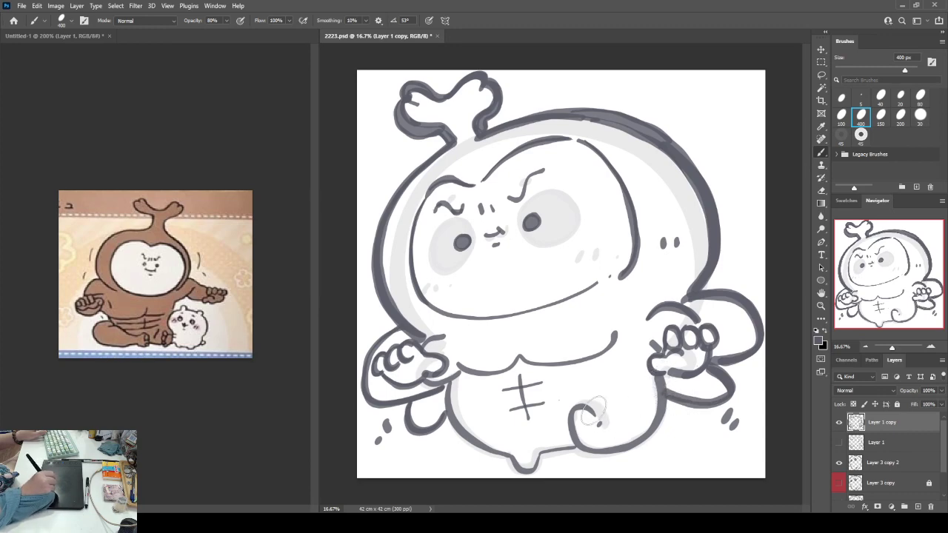
# - Thicken the belly outline, the curled shape at its lower edge and the curved chest line with heavier brush strokes
pyautogui.moveTo(593, 410)
pyautogui.mouseDown()
pyautogui.moveTo(572, 423)
pyautogui.moveTo(598, 451)
pyautogui.moveTo(650, 429)
pyautogui.moveTo(661, 384)
pyautogui.mouseUp()
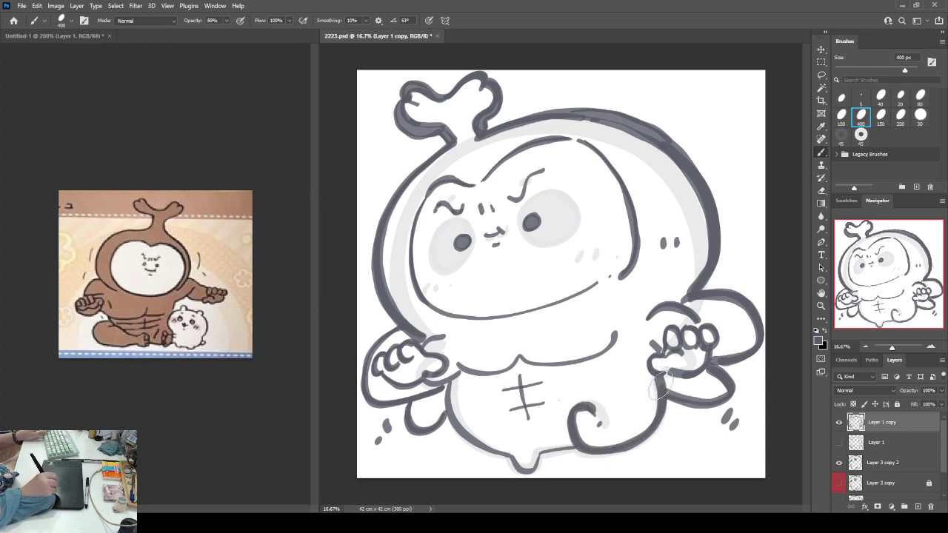
pyautogui.moveTo(443, 376)
pyautogui.mouseDown()
pyautogui.moveTo(457, 431)
pyautogui.moveTo(516, 470)
pyautogui.moveTo(585, 443)
pyautogui.mouseUp()
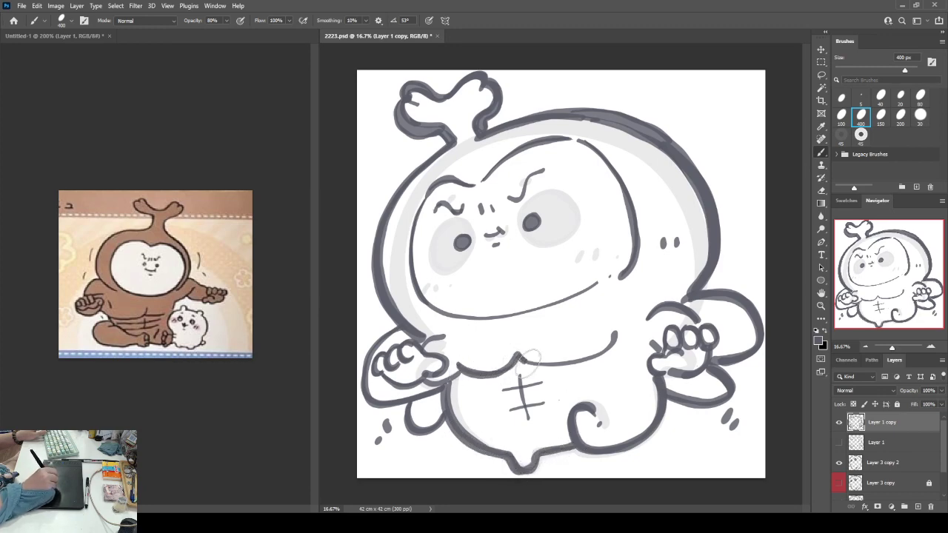
pyautogui.moveTo(527, 357)
pyautogui.mouseDown()
pyautogui.moveTo(580, 366)
pyautogui.moveTo(622, 335)
pyautogui.mouseUp()
pyautogui.hotkey('ctrl', 'z')
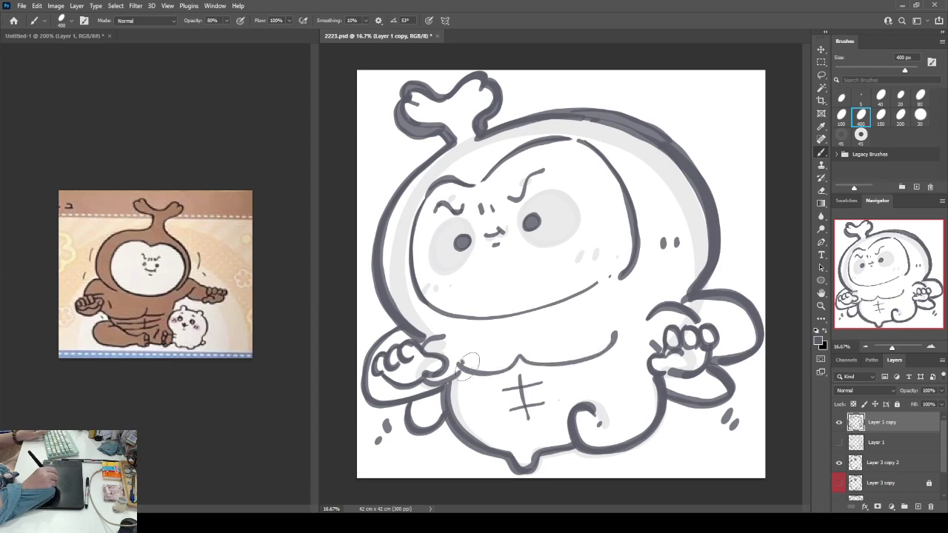
pyautogui.moveTo(462, 367)
pyautogui.mouseDown()
pyautogui.moveTo(581, 361)
pyautogui.moveTo(616, 340)
pyautogui.moveTo(609, 333)
pyautogui.mouseUp()
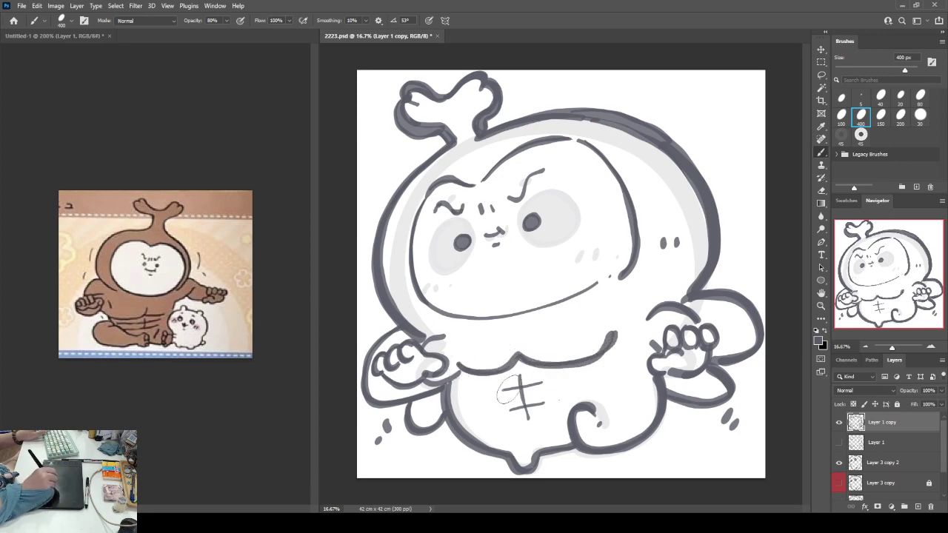
# - Go over the two horizontal and one vertical abdominal muscle lines with heavier strokes
pyautogui.hotkey('ctrl', 'z')
pyautogui.moveTo(500, 394); pyautogui.dragTo(546, 381)
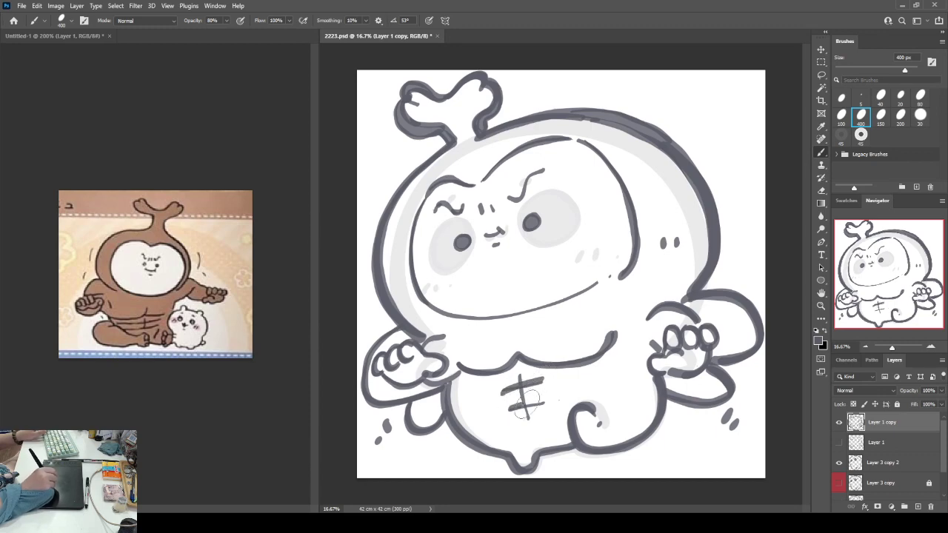
pyautogui.moveTo(510, 409); pyautogui.dragTo(545, 398)
pyautogui.moveTo(520, 369); pyautogui.dragTo(526, 420)
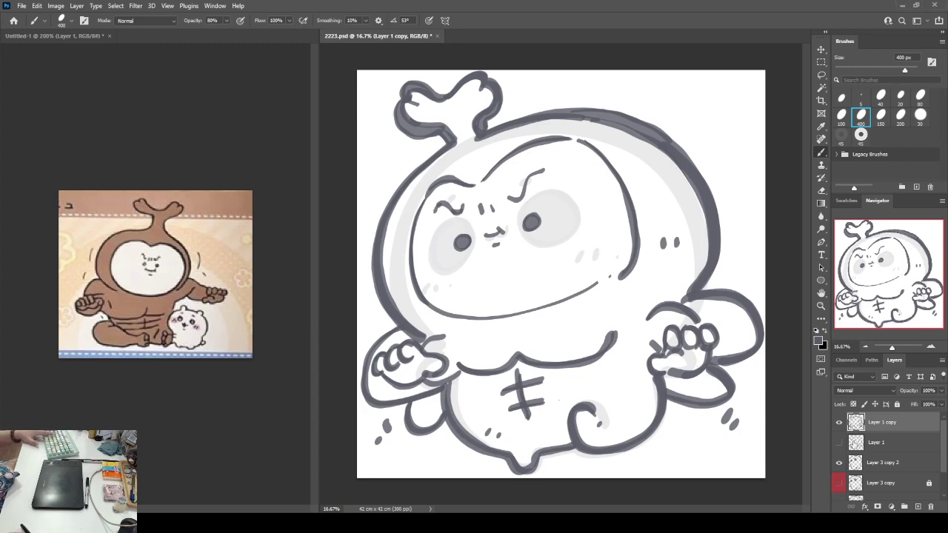
# - Duplicate the Layer 1 copy line work, and hide Layer 1 copy and the faded base sketch layer
pyautogui.hotkey('ctrl', 'j')
pyautogui.click(839, 442)
pyautogui.click(839, 482)
pyautogui.click(882, 442)
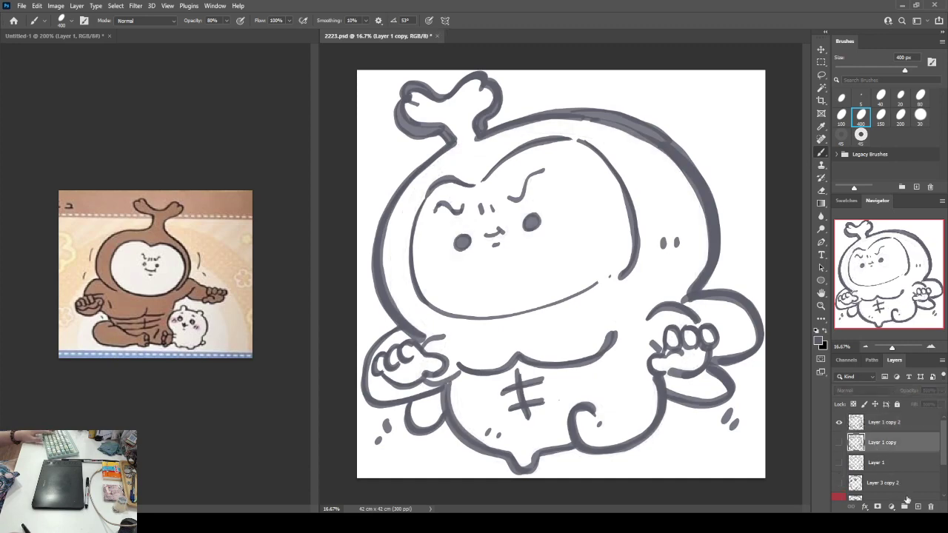
# - Add a new layer beneath the duplicated line work and fill the whole canvas with the light cream swatch
pyautogui.click(917, 506)
pyautogui.click(847, 201)
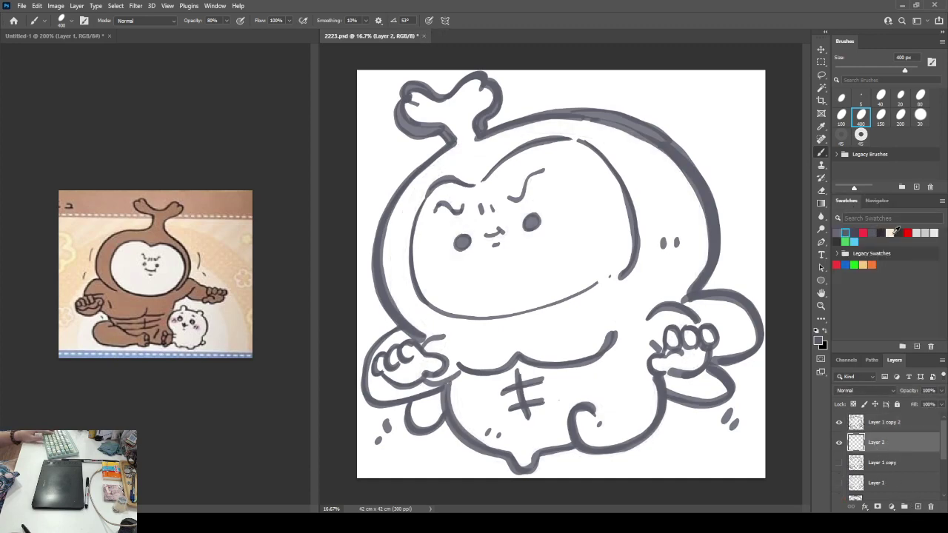
pyautogui.click(891, 232)
pyautogui.press('g')
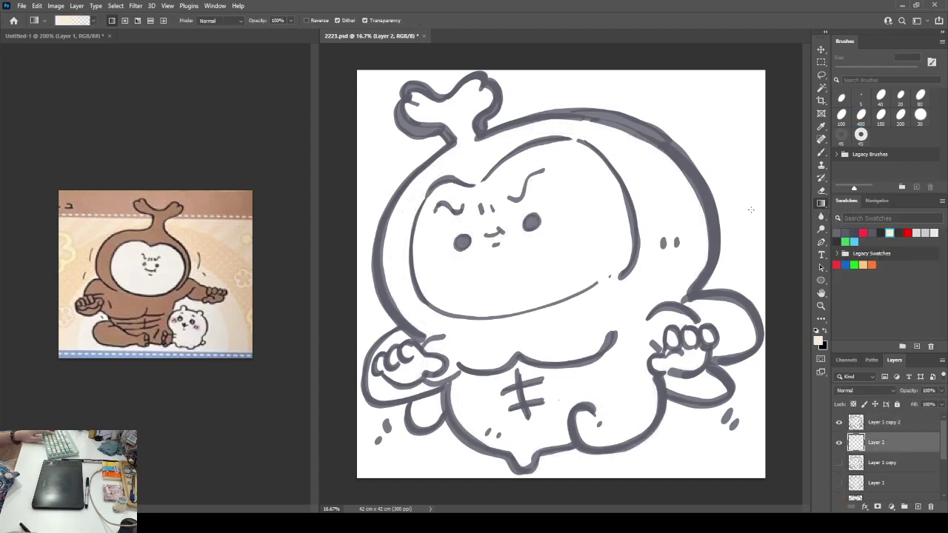
pyautogui.hotkey('shift', 'g')
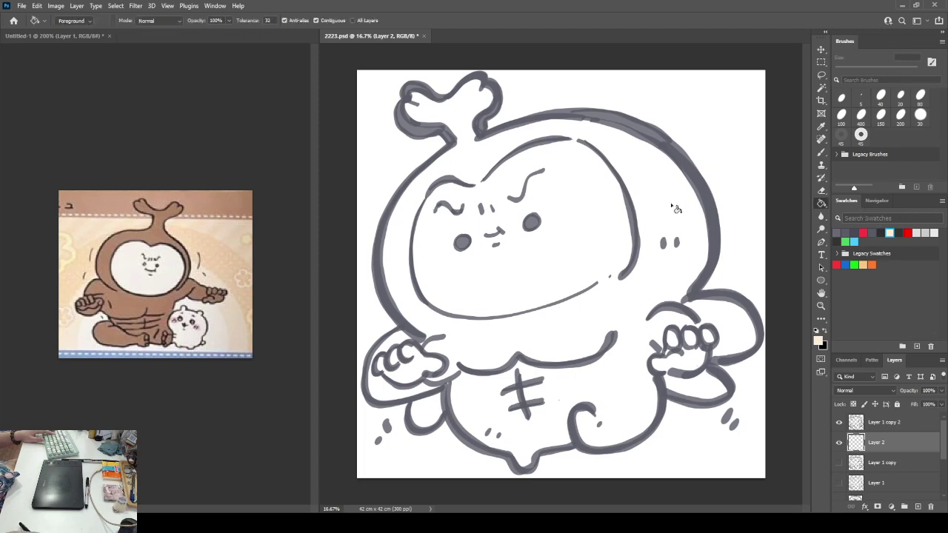
pyautogui.click(709, 191)
# - Darken the line work by filling a new layer above it with dark slate and merging it into the lines only
pyautogui.click(881, 422)
pyautogui.click(919, 508)
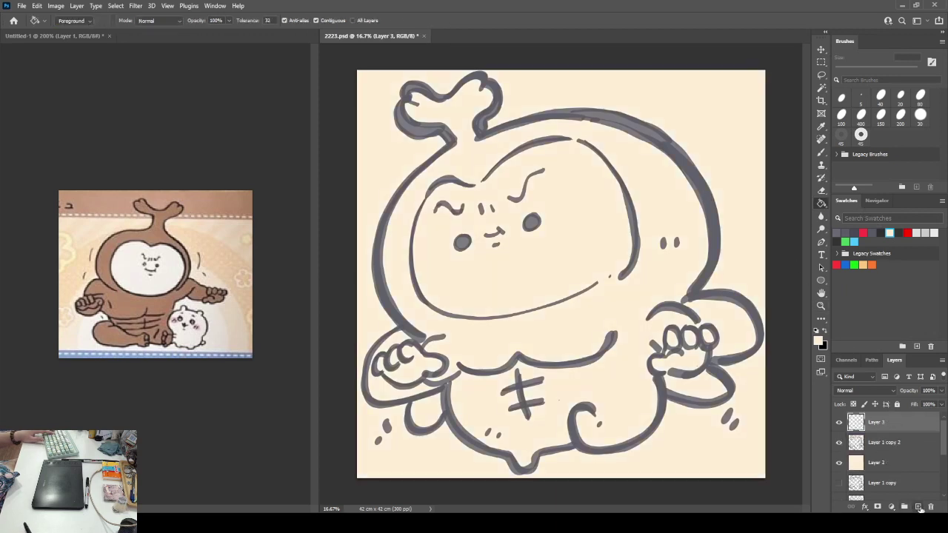
pyautogui.hotkey('alt', 'BackSpace')
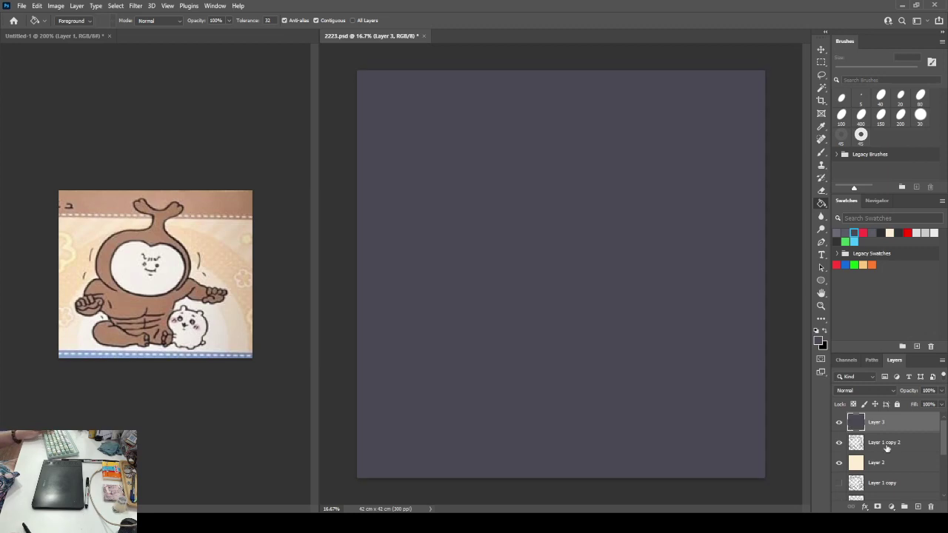
pyautogui.press('Delete')
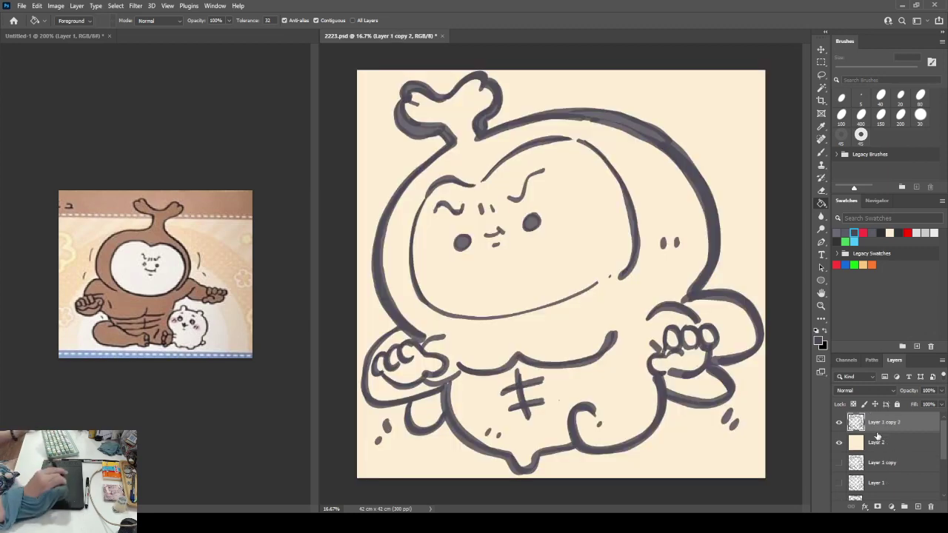
# - Paint the face opening white on Layer 2 with the brush enlarged to 600 px
pyautogui.press('b')
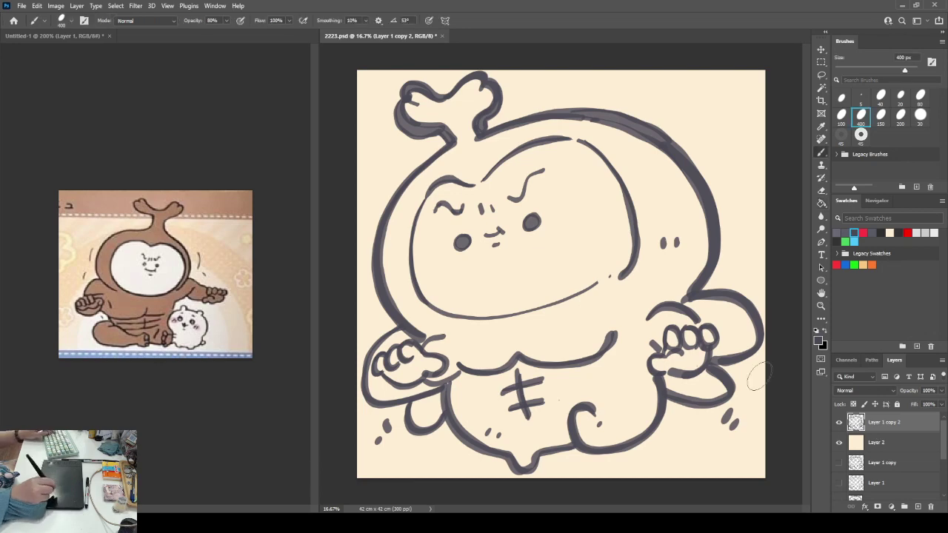
pyautogui.click(863, 442)
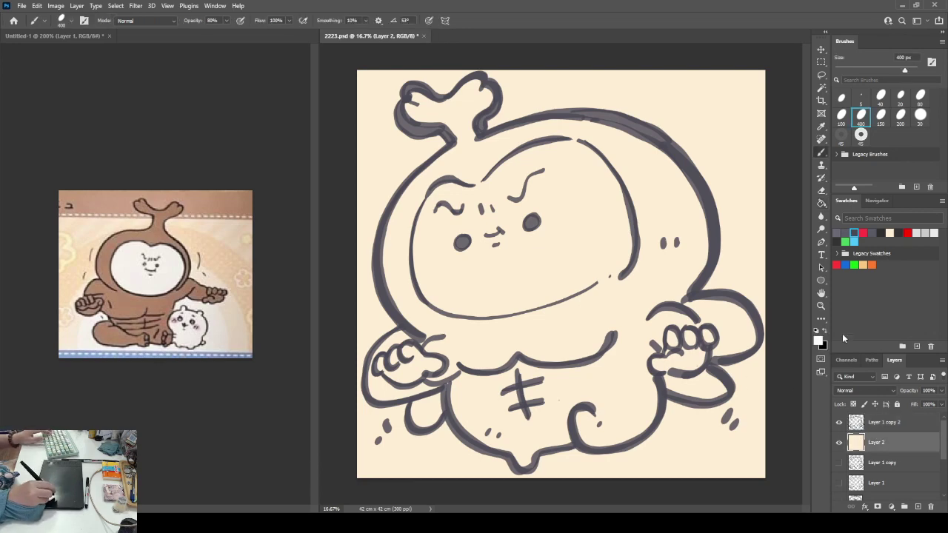
pyautogui.click(877, 200)
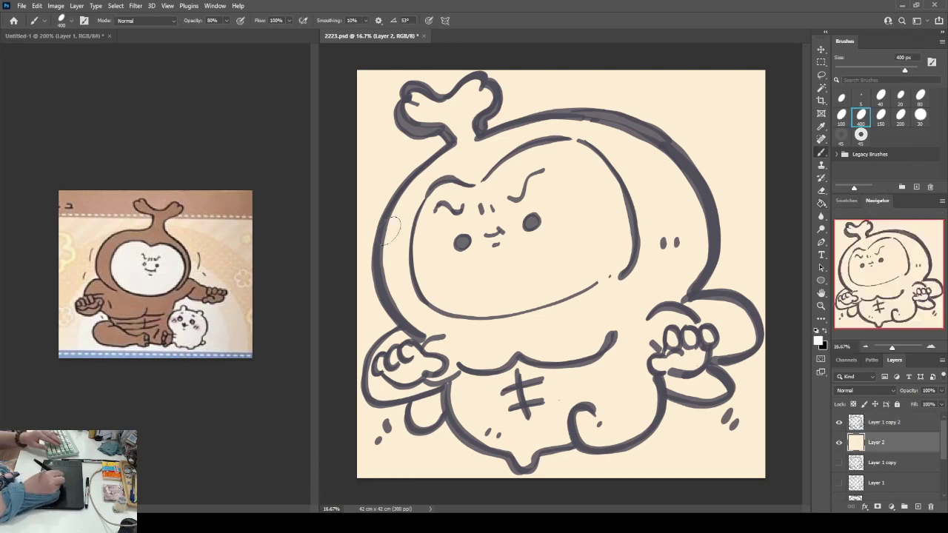
pyautogui.press(']')
pyautogui.press(']')
pyautogui.moveTo(406, 253)
pyautogui.mouseDown()
pyautogui.moveTo(426, 245)
pyautogui.moveTo(472, 254)
pyautogui.mouseUp()
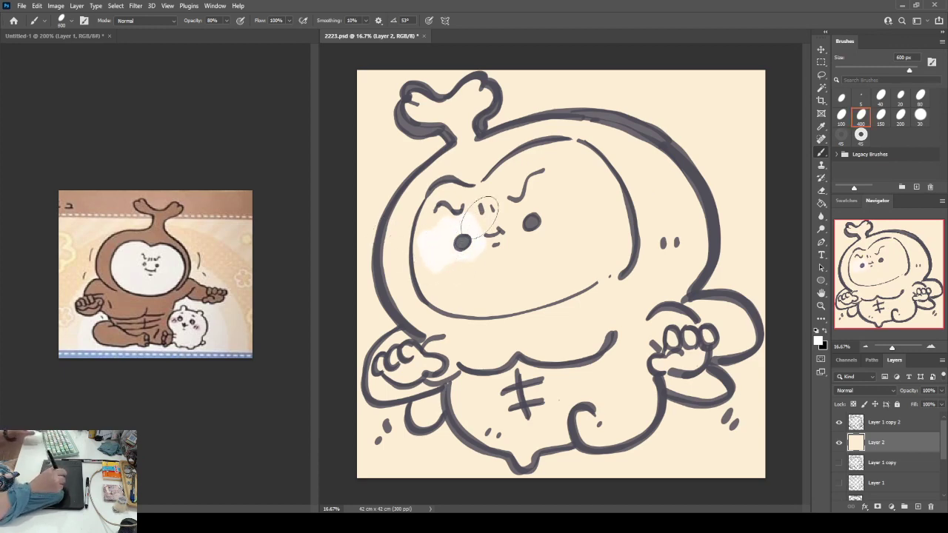
pyautogui.moveTo(483, 195)
pyautogui.mouseDown()
pyautogui.moveTo(464, 225)
pyautogui.moveTo(458, 195)
pyautogui.moveTo(445, 201)
pyautogui.moveTo(441, 226)
pyautogui.moveTo(466, 301)
pyautogui.moveTo(439, 291)
pyautogui.moveTo(476, 282)
pyautogui.moveTo(474, 250)
pyautogui.moveTo(498, 277)
pyautogui.moveTo(494, 222)
pyautogui.moveTo(539, 172)
pyautogui.moveTo(512, 245)
pyautogui.moveTo(523, 207)
pyautogui.moveTo(498, 220)
pyautogui.moveTo(500, 240)
pyautogui.moveTo(496, 232)
pyautogui.moveTo(536, 241)
pyautogui.moveTo(496, 259)
pyautogui.moveTo(467, 304)
pyautogui.moveTo(482, 307)
pyautogui.moveTo(511, 289)
pyautogui.moveTo(502, 284)
pyautogui.moveTo(539, 280)
pyautogui.moveTo(516, 250)
pyautogui.moveTo(543, 262)
pyautogui.moveTo(518, 254)
pyautogui.moveTo(482, 217)
pyautogui.moveTo(445, 238)
pyautogui.moveTo(463, 287)
pyautogui.moveTo(525, 226)
pyautogui.moveTo(498, 184)
pyautogui.moveTo(501, 166)
pyautogui.moveTo(526, 199)
pyautogui.moveTo(539, 182)
pyautogui.moveTo(557, 183)
pyautogui.moveTo(597, 205)
pyautogui.moveTo(632, 208)
pyautogui.moveTo(612, 228)
pyautogui.moveTo(587, 229)
pyautogui.moveTo(592, 276)
pyautogui.moveTo(609, 185)
pyautogui.moveTo(598, 163)
pyautogui.moveTo(610, 239)
pyautogui.moveTo(529, 302)
pyautogui.mouseUp()
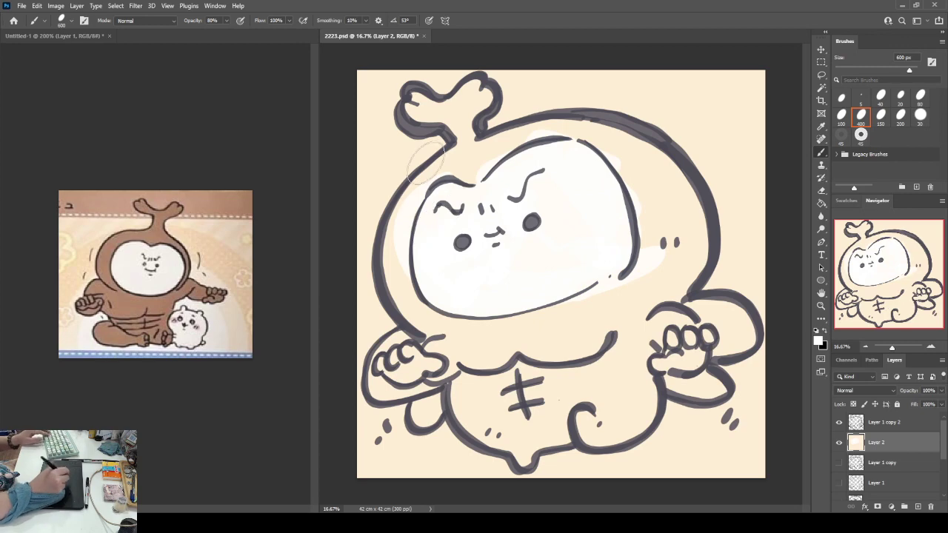
# - Paint the horn, hood, body, arms and side lobes with brown sampled from the reference picture
pyautogui.keyDown('alt'); pyautogui.click(163, 215); pyautogui.keyUp('alt')
pyautogui.moveTo(437, 111)
pyautogui.mouseDown()
pyautogui.moveTo(426, 100)
pyautogui.moveTo(478, 123)
pyautogui.moveTo(467, 182)
pyautogui.moveTo(478, 167)
pyautogui.moveTo(403, 207)
pyautogui.moveTo(422, 174)
pyautogui.moveTo(389, 303)
pyautogui.moveTo(417, 194)
pyautogui.moveTo(415, 329)
pyautogui.moveTo(407, 303)
pyautogui.moveTo(441, 341)
pyautogui.moveTo(458, 344)
pyautogui.moveTo(370, 385)
pyautogui.moveTo(393, 330)
pyautogui.moveTo(404, 384)
pyautogui.moveTo(463, 370)
pyautogui.moveTo(511, 437)
pyautogui.moveTo(474, 408)
pyautogui.moveTo(526, 437)
pyautogui.moveTo(489, 370)
pyautogui.moveTo(585, 348)
pyautogui.moveTo(444, 326)
pyautogui.moveTo(524, 329)
pyautogui.moveTo(648, 280)
pyautogui.mouseUp()
pyautogui.moveTo(648, 280); pyautogui.dragTo(533, 330)
pyautogui.moveTo(421, 314)
pyautogui.mouseDown()
pyautogui.moveTo(539, 315)
pyautogui.moveTo(660, 259)
pyautogui.moveTo(552, 304)
pyautogui.moveTo(594, 363)
pyautogui.moveTo(585, 414)
pyautogui.moveTo(622, 426)
pyautogui.moveTo(596, 385)
pyautogui.moveTo(639, 398)
pyautogui.moveTo(645, 363)
pyautogui.moveTo(696, 355)
pyautogui.moveTo(711, 371)
pyautogui.moveTo(641, 343)
pyautogui.moveTo(711, 326)
pyautogui.moveTo(744, 340)
pyautogui.moveTo(759, 314)
pyautogui.mouseUp()
pyautogui.moveTo(500, 146)
pyautogui.mouseDown()
pyautogui.moveTo(486, 148)
pyautogui.moveTo(518, 144)
pyautogui.moveTo(511, 133)
pyautogui.moveTo(597, 119)
pyautogui.moveTo(644, 141)
pyautogui.moveTo(670, 207)
pyautogui.moveTo(652, 274)
pyautogui.moveTo(644, 148)
pyautogui.moveTo(674, 274)
pyautogui.mouseUp()
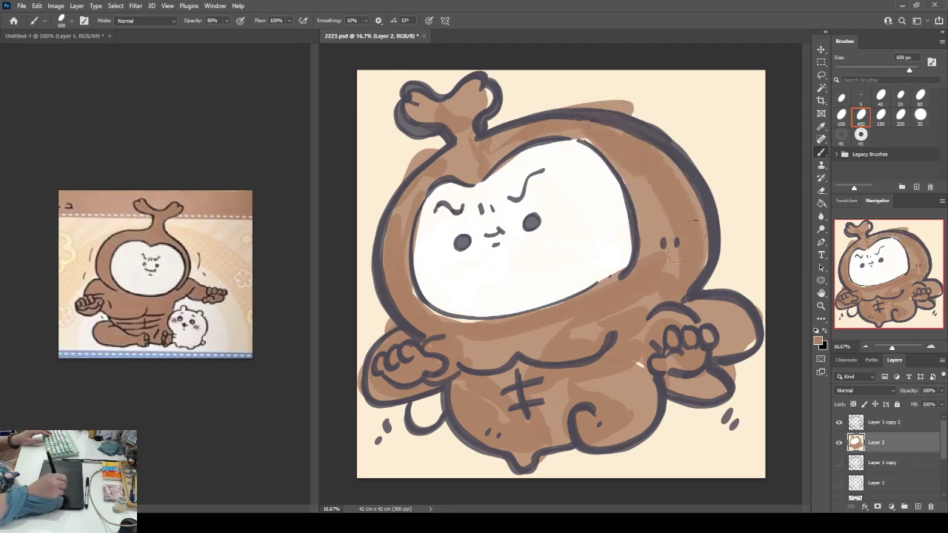
pyautogui.moveTo(434, 404)
pyautogui.mouseDown()
pyautogui.moveTo(411, 422)
pyautogui.moveTo(418, 414)
pyautogui.mouseUp()
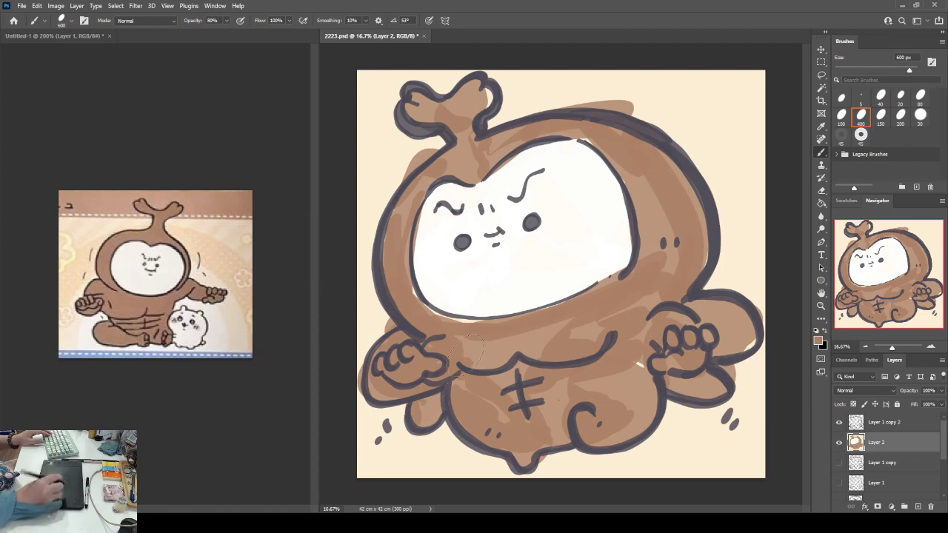
pyautogui.moveTo(737, 293); pyautogui.dragTo(748, 374)
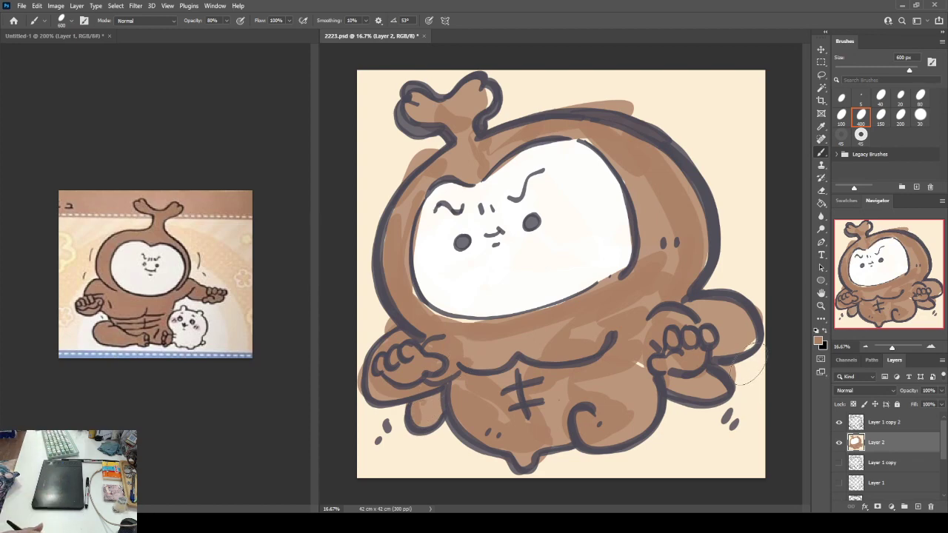
pyautogui.moveTo(748, 365); pyautogui.dragTo(754, 348)
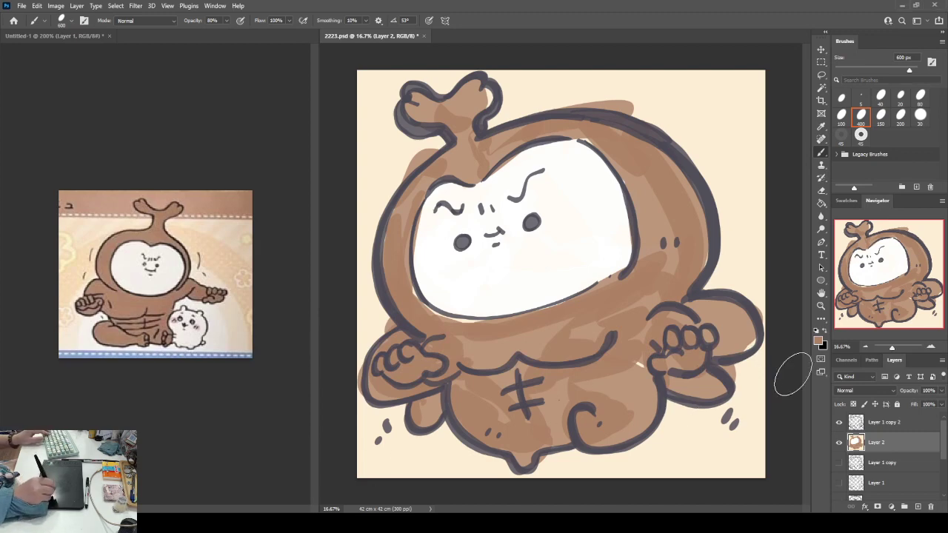
# - Paint reddish-brown shadows on the horn's fork and on both sides of the hood beside the face
pyautogui.press('i')
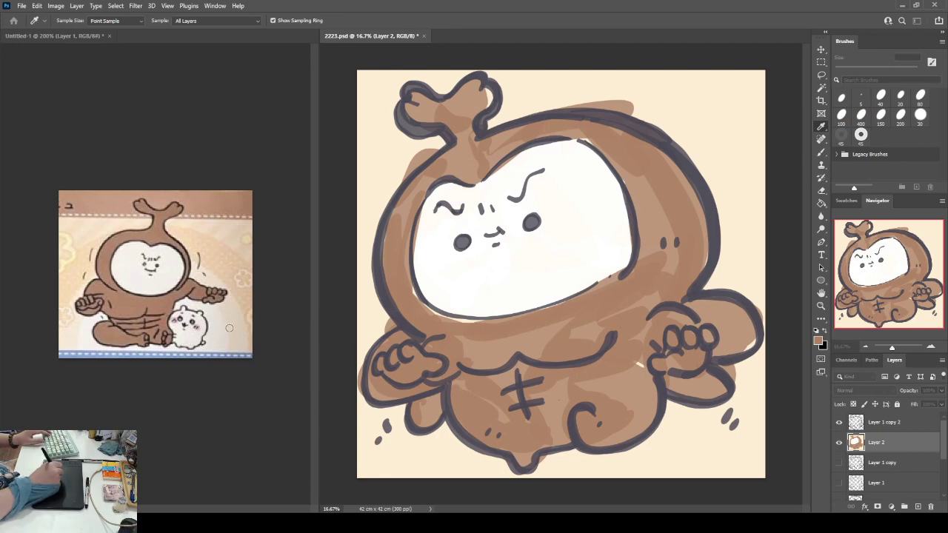
pyautogui.click(397, 288)
pyautogui.press('b')
pyautogui.moveTo(404, 119); pyautogui.dragTo(444, 135)
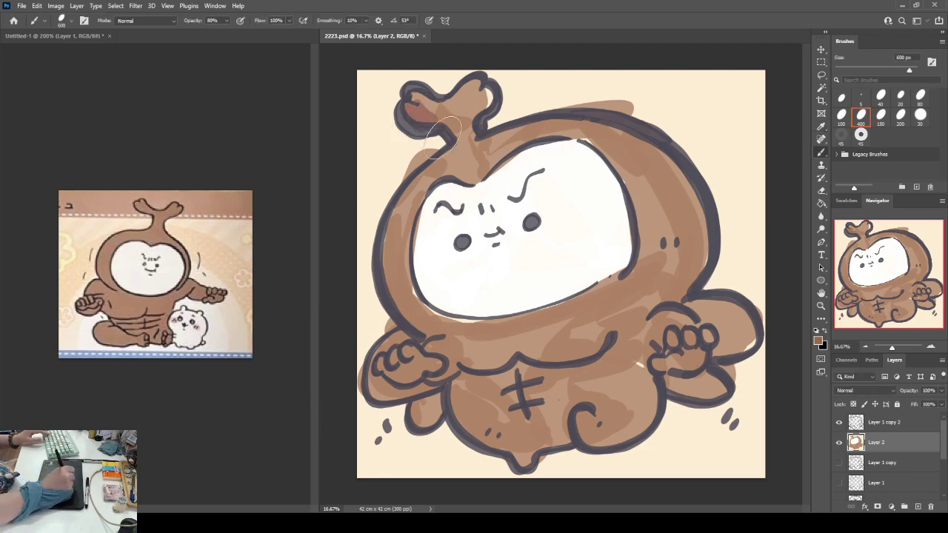
pyautogui.moveTo(396, 286)
pyautogui.mouseDown()
pyautogui.moveTo(408, 311)
pyautogui.moveTo(418, 318)
pyautogui.moveTo(426, 307)
pyautogui.mouseUp()
pyautogui.moveTo(645, 226)
pyautogui.mouseDown()
pyautogui.moveTo(670, 274)
pyautogui.moveTo(693, 222)
pyautogui.moveTo(663, 193)
pyautogui.mouseUp()
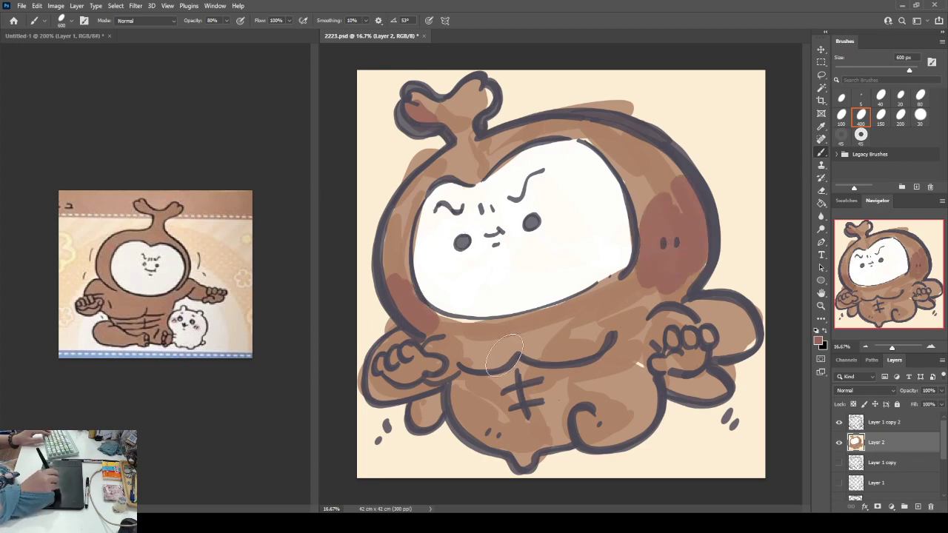
# - Add reddish-brown shadows below the chest line, along the belly's lower edges, and on the fists and side lobes
pyautogui.moveTo(503, 354)
pyautogui.mouseDown()
pyautogui.moveTo(456, 378)
pyautogui.moveTo(451, 400)
pyautogui.moveTo(506, 444)
pyautogui.moveTo(532, 445)
pyautogui.moveTo(574, 413)
pyautogui.moveTo(641, 404)
pyautogui.mouseUp()
pyautogui.moveTo(388, 393)
pyautogui.mouseDown()
pyautogui.moveTo(370, 411)
pyautogui.moveTo(404, 371)
pyautogui.moveTo(421, 374)
pyautogui.mouseUp()
pyautogui.moveTo(667, 348)
pyautogui.mouseDown()
pyautogui.moveTo(689, 370)
pyautogui.moveTo(702, 363)
pyautogui.moveTo(741, 326)
pyautogui.moveTo(729, 310)
pyautogui.mouseUp()
pyautogui.moveTo(522, 367); pyautogui.dragTo(635, 335)
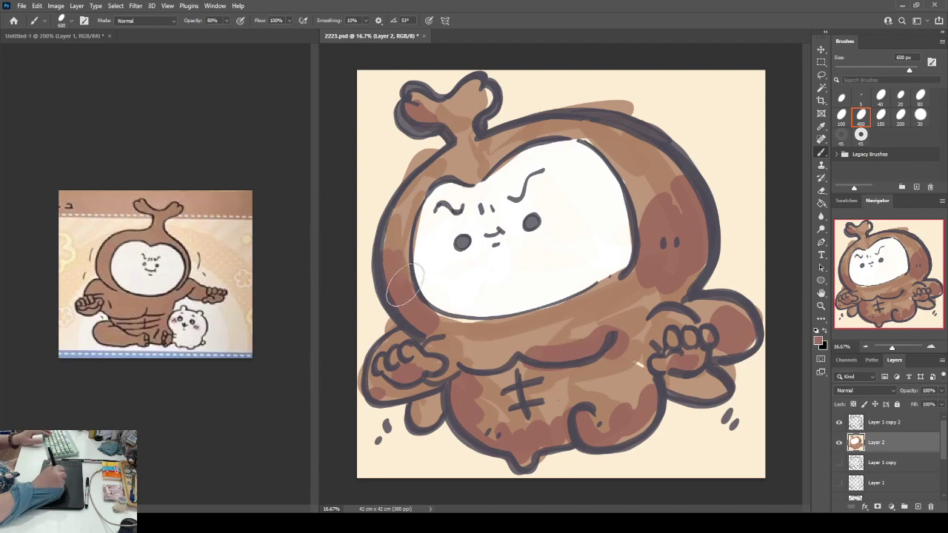
# - Blend the reddish-brown shading into the hood's base brown along the sides, underside and top of the face opening
pyautogui.moveTo(403, 285)
pyautogui.mouseDown()
pyautogui.moveTo(417, 303)
pyautogui.moveTo(406, 244)
pyautogui.mouseUp()
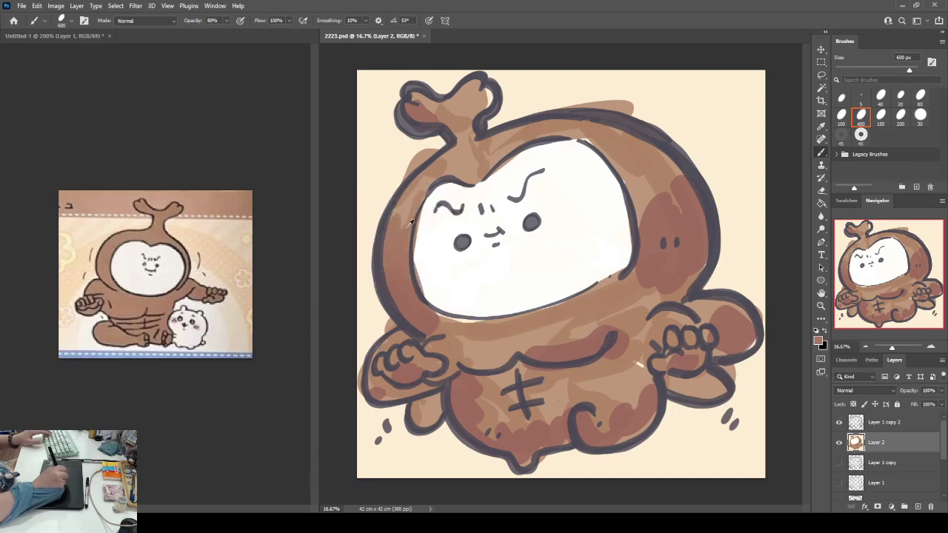
pyautogui.moveTo(420, 216)
pyautogui.mouseDown()
pyautogui.moveTo(400, 215)
pyautogui.moveTo(391, 202)
pyautogui.moveTo(427, 178)
pyautogui.mouseUp()
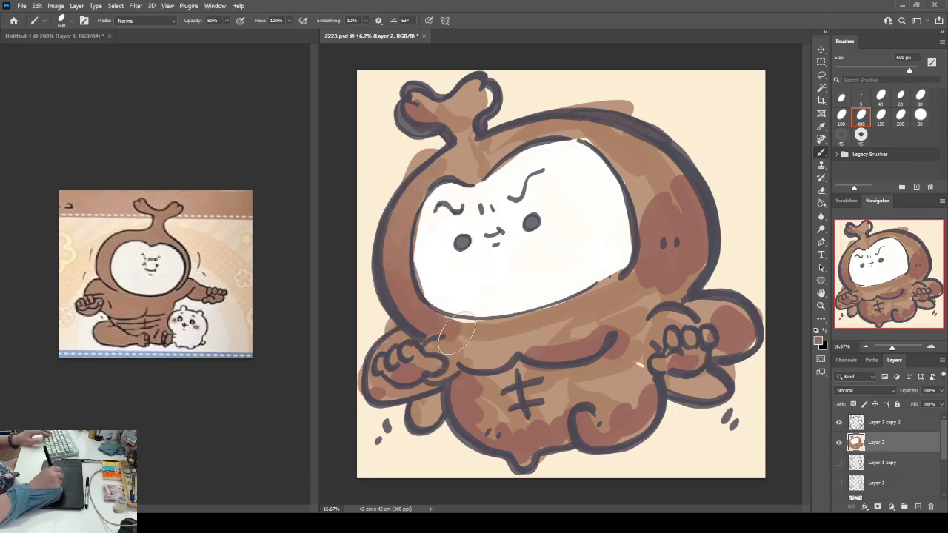
pyautogui.moveTo(441, 320)
pyautogui.mouseDown()
pyautogui.moveTo(480, 334)
pyautogui.moveTo(511, 324)
pyautogui.mouseUp()
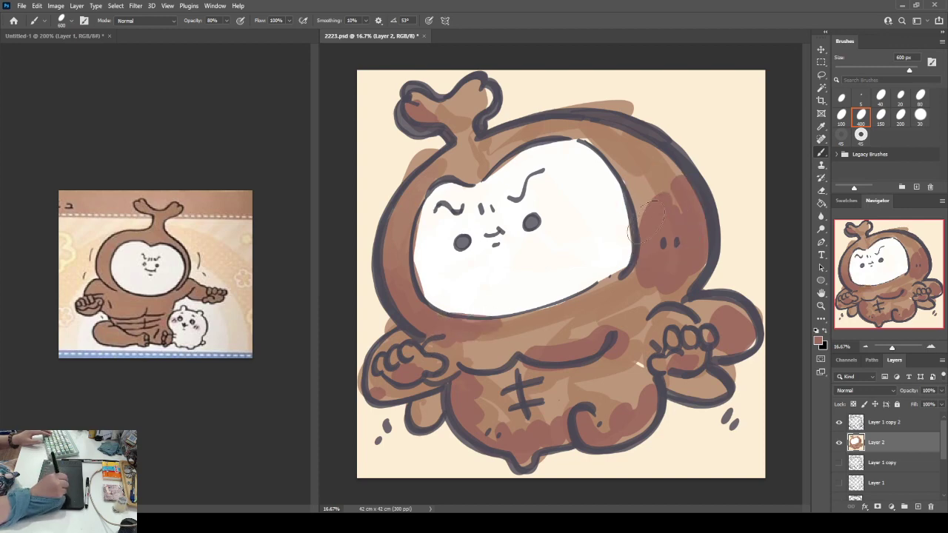
pyautogui.moveTo(662, 213)
pyautogui.mouseDown()
pyautogui.moveTo(644, 165)
pyautogui.moveTo(639, 196)
pyautogui.moveTo(620, 166)
pyautogui.moveTo(657, 163)
pyautogui.mouseUp()
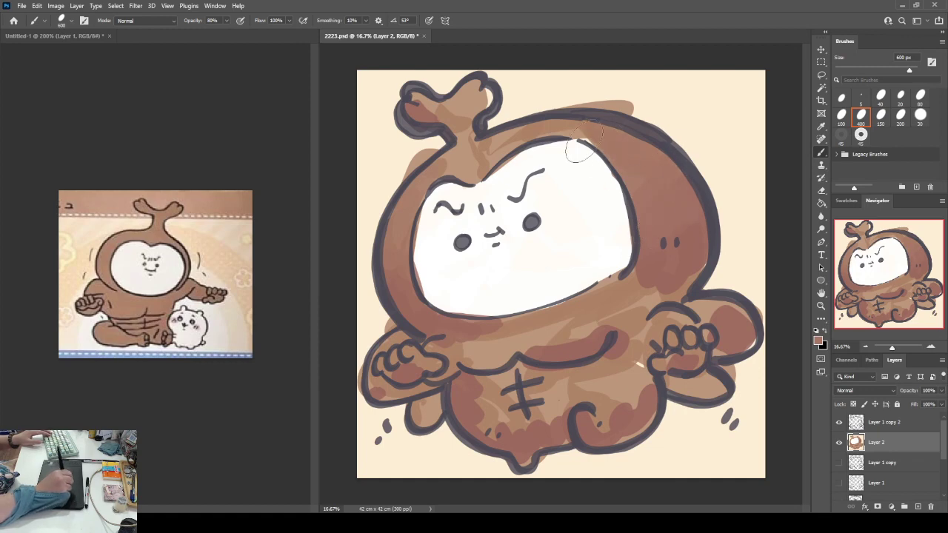
pyautogui.moveTo(440, 182)
pyautogui.mouseDown()
pyautogui.moveTo(456, 157)
pyautogui.moveTo(477, 161)
pyautogui.mouseUp()
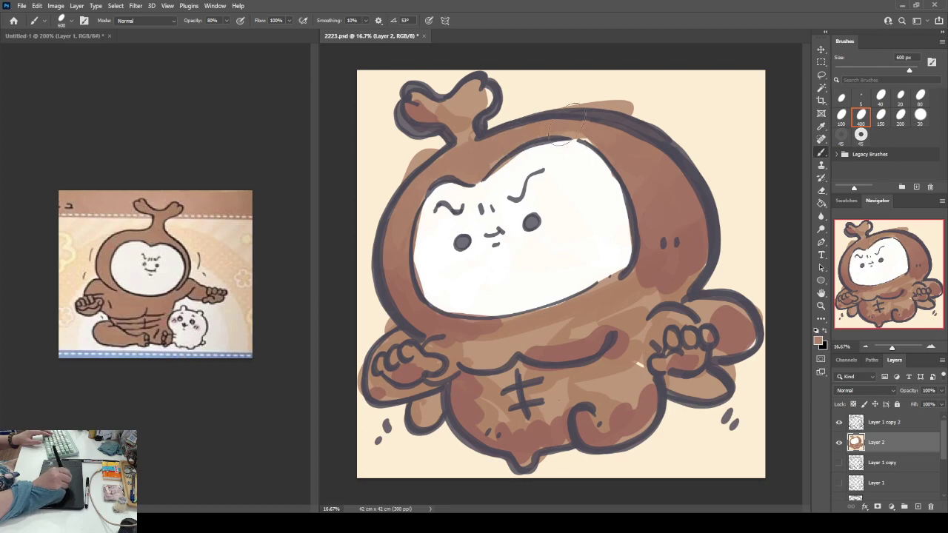
pyautogui.moveTo(567, 137)
pyautogui.mouseDown()
pyautogui.moveTo(595, 135)
pyautogui.moveTo(506, 143)
pyautogui.moveTo(498, 177)
pyautogui.mouseUp()
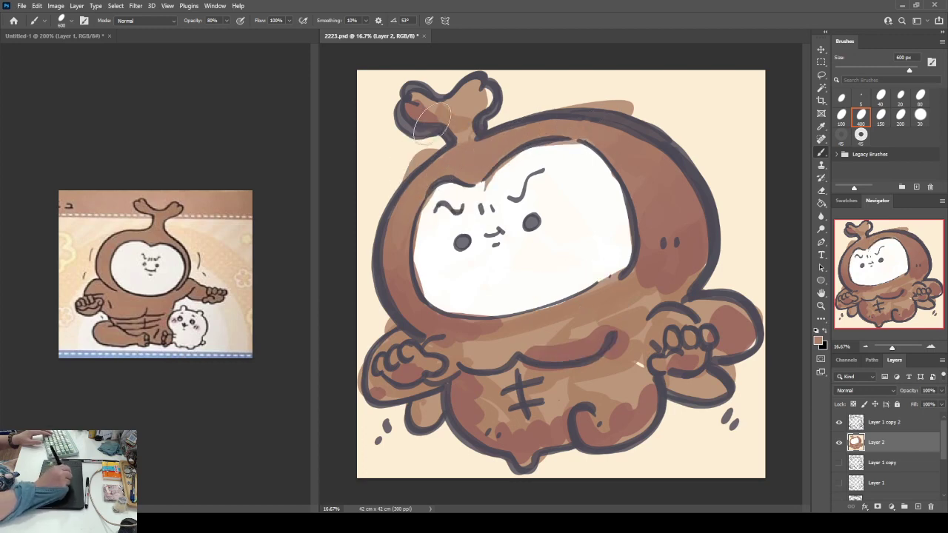
# - Smooth the brown tones across the forked horn and over the chest area below the face
pyautogui.moveTo(430, 117)
pyautogui.mouseDown()
pyautogui.moveTo(474, 119)
pyautogui.moveTo(463, 133)
pyautogui.moveTo(468, 128)
pyautogui.mouseUp()
pyautogui.moveTo(434, 87)
pyautogui.mouseDown()
pyautogui.moveTo(468, 98)
pyautogui.moveTo(453, 104)
pyautogui.moveTo(480, 91)
pyautogui.mouseUp()
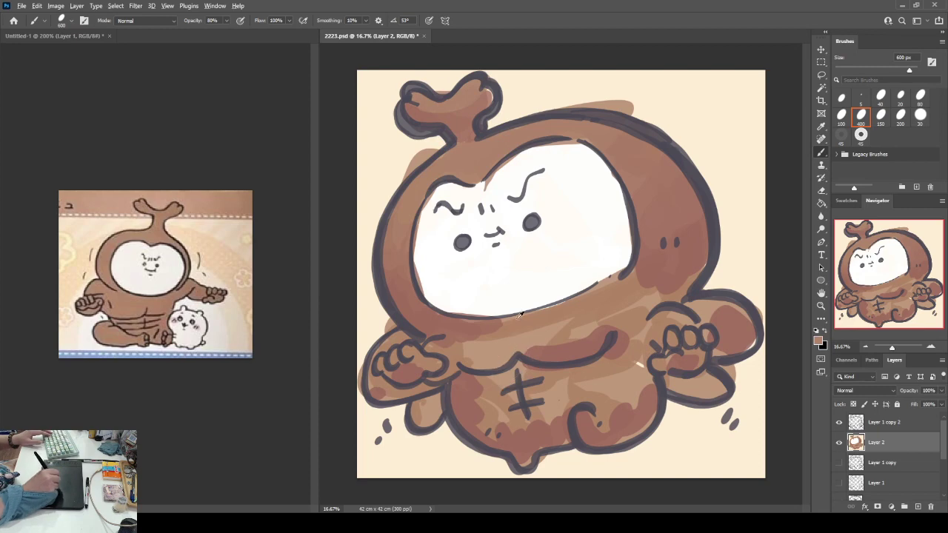
pyautogui.moveTo(519, 314)
pyautogui.mouseDown()
pyautogui.moveTo(454, 329)
pyautogui.moveTo(544, 325)
pyautogui.moveTo(528, 322)
pyautogui.moveTo(508, 348)
pyautogui.moveTo(479, 354)
pyautogui.moveTo(532, 332)
pyautogui.moveTo(523, 333)
pyautogui.moveTo(570, 330)
pyautogui.moveTo(543, 328)
pyautogui.moveTo(559, 317)
pyautogui.moveTo(542, 323)
pyautogui.moveTo(620, 291)
pyautogui.mouseUp()
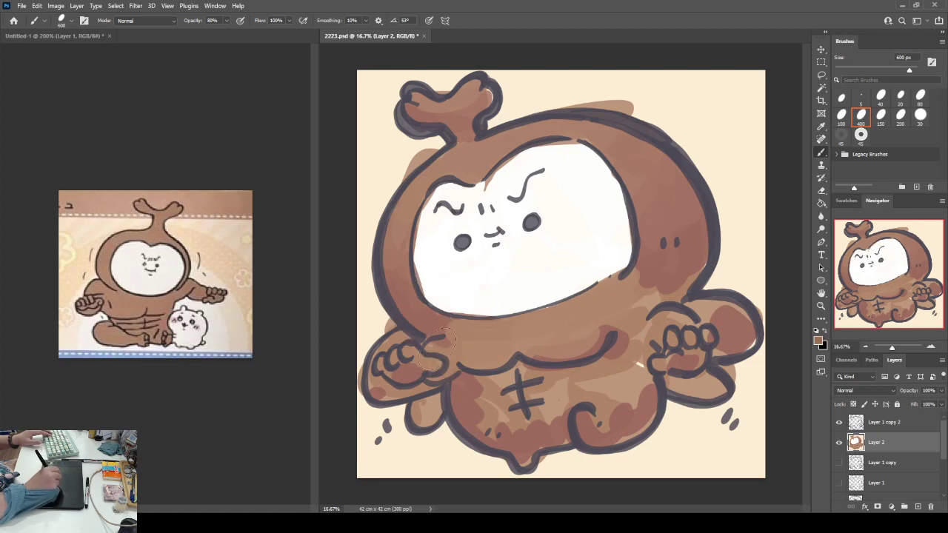
pyautogui.moveTo(448, 345)
pyautogui.mouseDown()
pyautogui.moveTo(473, 372)
pyautogui.moveTo(592, 345)
pyautogui.moveTo(646, 308)
pyautogui.mouseUp()
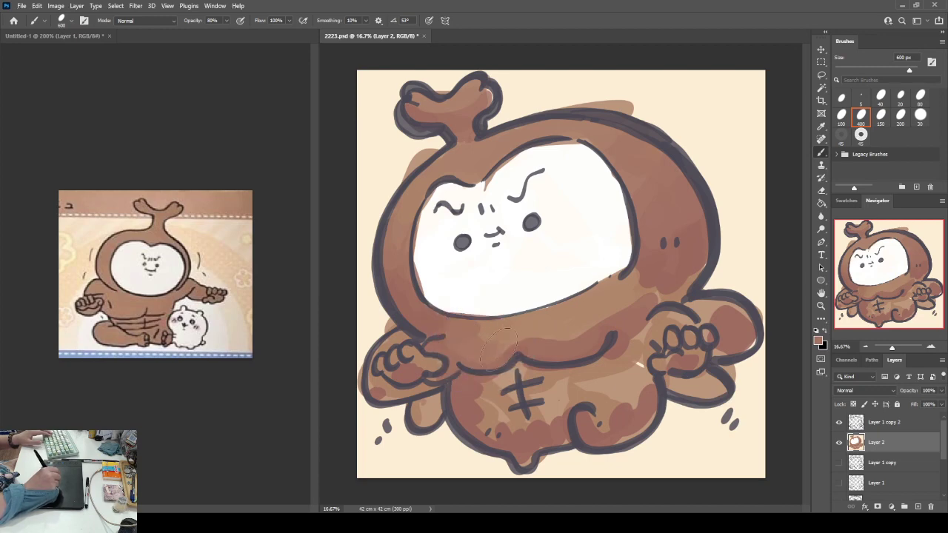
# - Blend the reddish-brown shading into the base brown on the chest, belly, fists and side lobes
pyautogui.moveTo(485, 333)
pyautogui.mouseDown()
pyautogui.moveTo(513, 320)
pyautogui.moveTo(581, 335)
pyautogui.moveTo(633, 280)
pyautogui.moveTo(620, 326)
pyautogui.mouseUp()
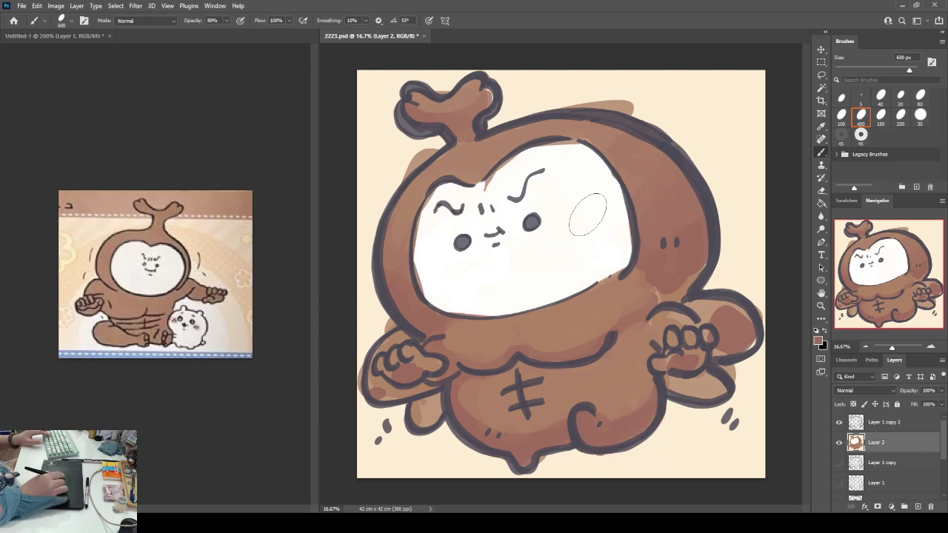
pyautogui.moveTo(366, 400)
pyautogui.mouseDown()
pyautogui.moveTo(386, 391)
pyautogui.moveTo(400, 406)
pyautogui.moveTo(426, 391)
pyautogui.mouseUp()
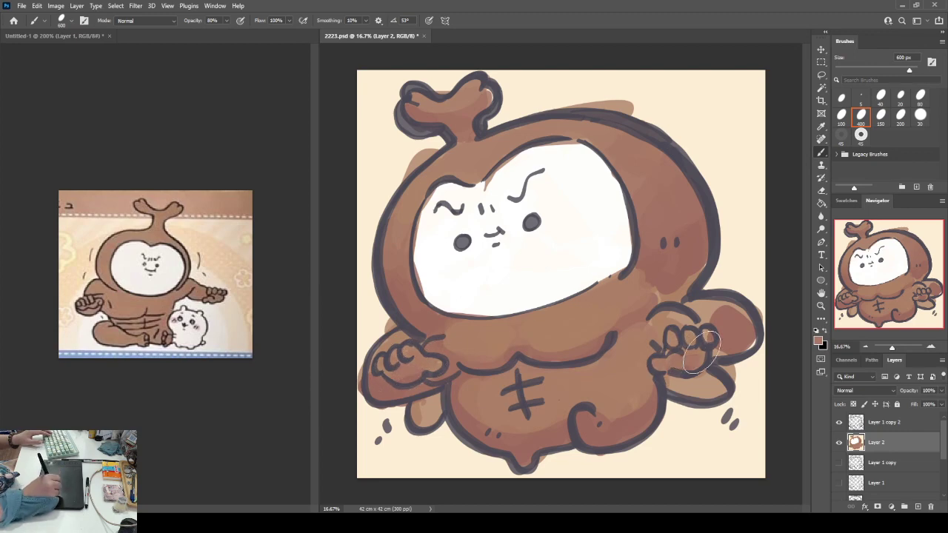
pyautogui.moveTo(708, 342)
pyautogui.mouseDown()
pyautogui.moveTo(747, 340)
pyautogui.moveTo(708, 309)
pyautogui.moveTo(670, 315)
pyautogui.moveTo(718, 309)
pyautogui.moveTo(741, 322)
pyautogui.moveTo(662, 283)
pyautogui.moveTo(646, 263)
pyautogui.moveTo(663, 291)
pyautogui.moveTo(653, 286)
pyautogui.moveTo(631, 312)
pyautogui.moveTo(632, 278)
pyautogui.moveTo(656, 306)
pyautogui.moveTo(698, 275)
pyautogui.moveTo(659, 244)
pyautogui.mouseUp()
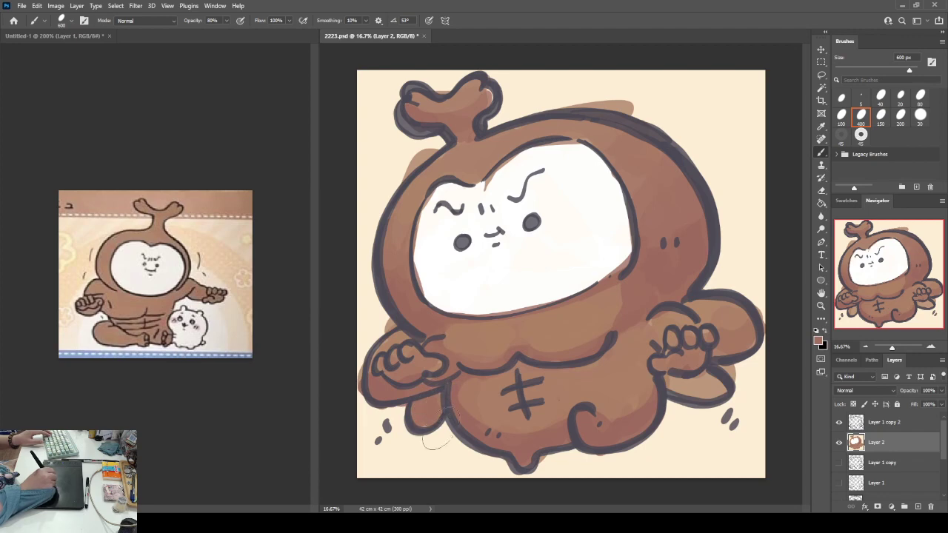
pyautogui.moveTo(686, 377); pyautogui.dragTo(704, 372)
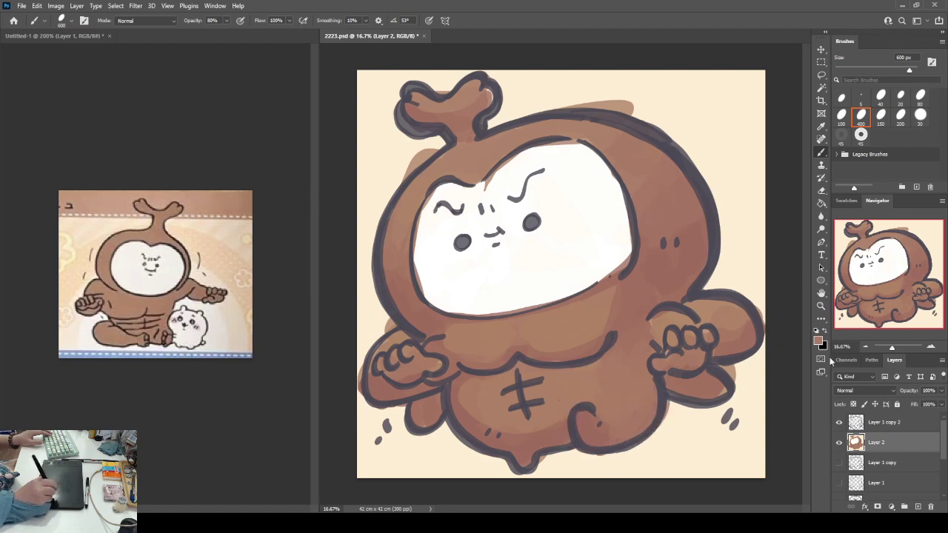
# - Paint a band of darker reddish-brown shadow beneath the face opening, reaching across to the arm on the right
pyautogui.press('i')
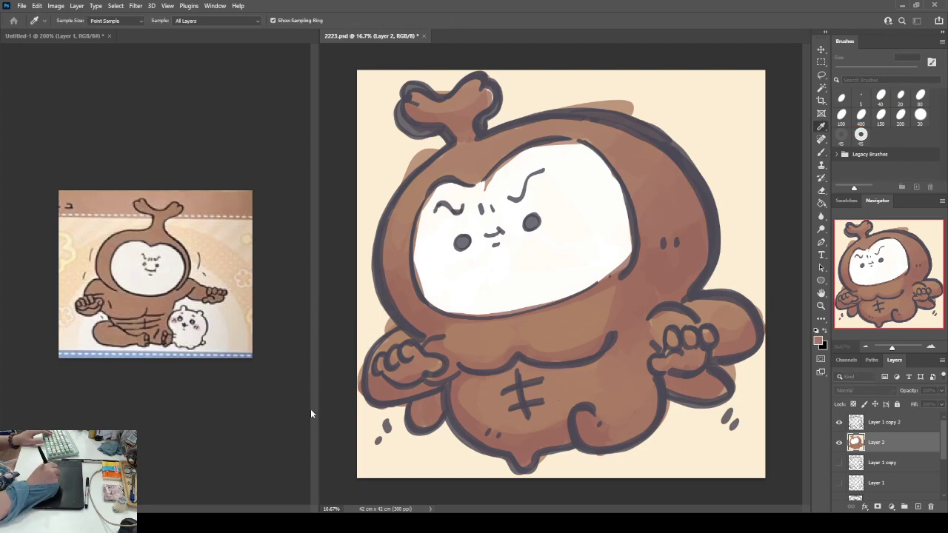
pyautogui.press('b')
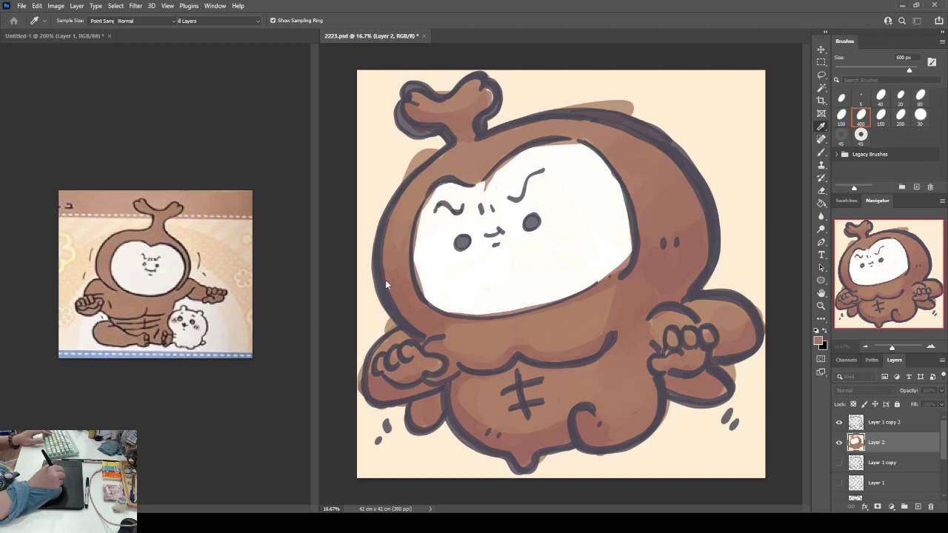
pyautogui.moveTo(564, 290)
pyautogui.mouseDown()
pyautogui.moveTo(427, 309)
pyautogui.moveTo(598, 311)
pyautogui.moveTo(652, 290)
pyautogui.mouseUp()
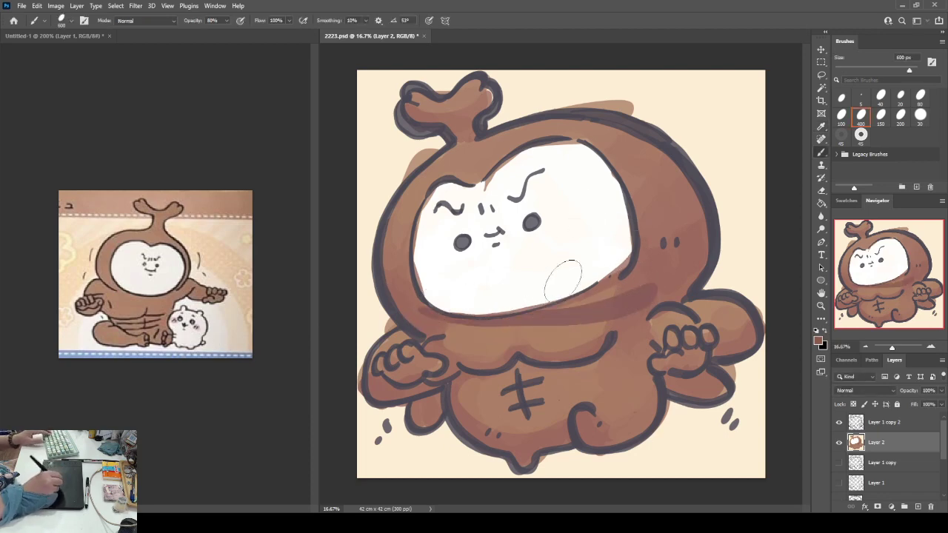
pyautogui.moveTo(578, 293)
pyautogui.mouseDown()
pyautogui.moveTo(571, 308)
pyautogui.moveTo(632, 276)
pyautogui.moveTo(623, 307)
pyautogui.moveTo(629, 335)
pyautogui.mouseUp()
# - Carve out the rounded upper edge of the chest muscles with lighter sampled browns, leaving the dark band under the face
pyautogui.keyDown('alt'); pyautogui.click(543, 327); pyautogui.keyUp('alt')
pyautogui.moveTo(543, 326); pyautogui.dragTo(590, 319)
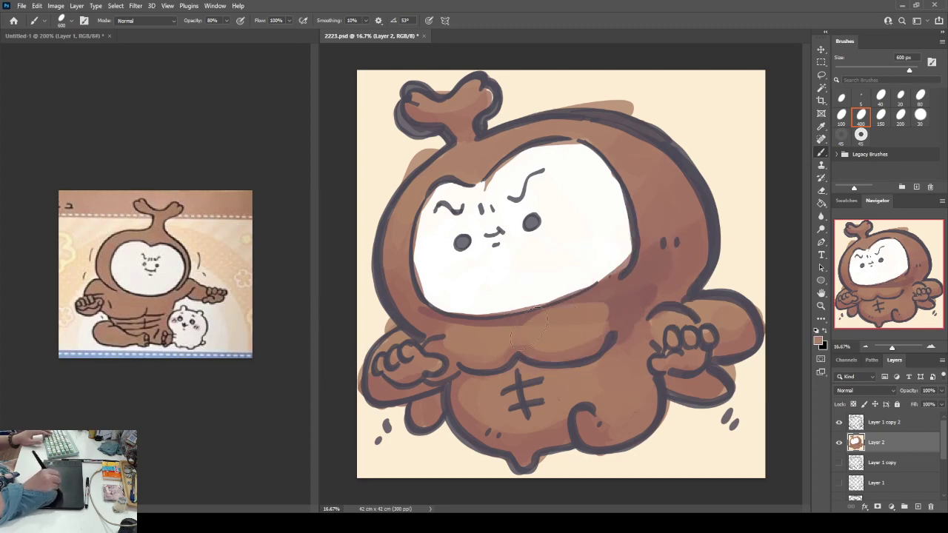
pyautogui.moveTo(528, 325); pyautogui.dragTo(461, 340)
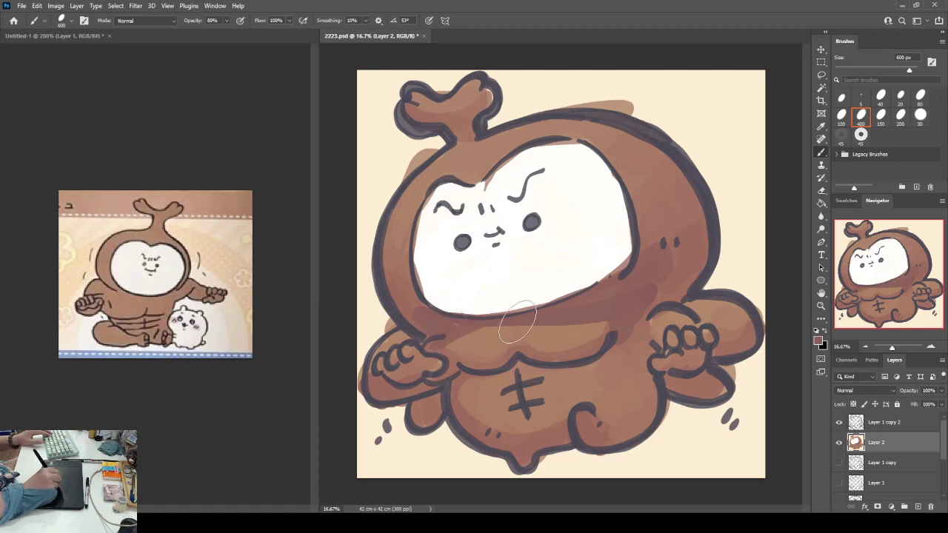
pyautogui.moveTo(500, 322); pyautogui.dragTo(600, 322)
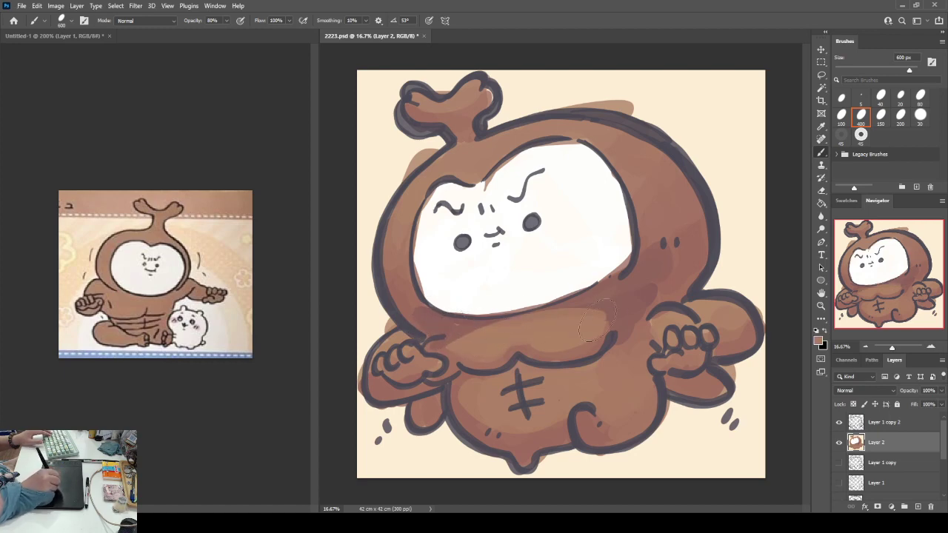
pyautogui.hotkey('ctrl', 'z')
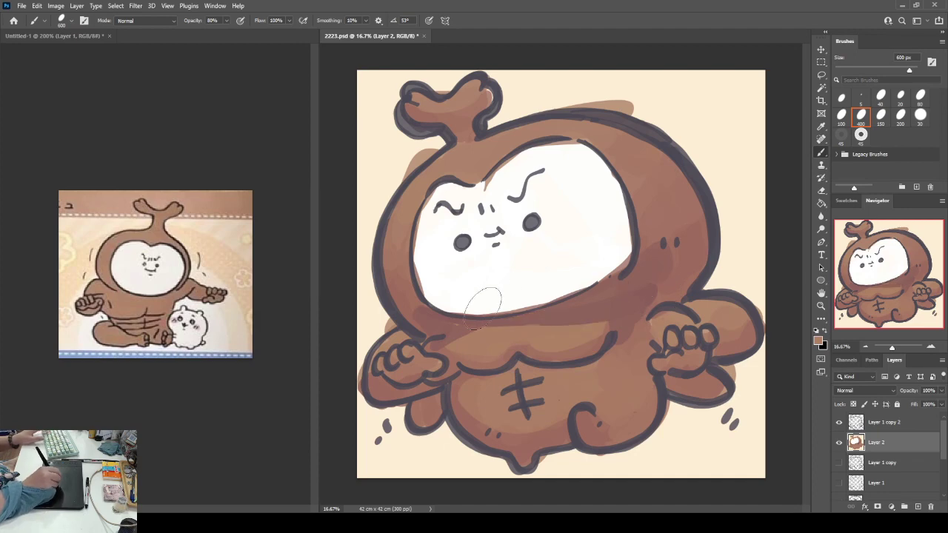
pyautogui.keyDown('alt'); pyautogui.click(460, 344); pyautogui.keyUp('alt')
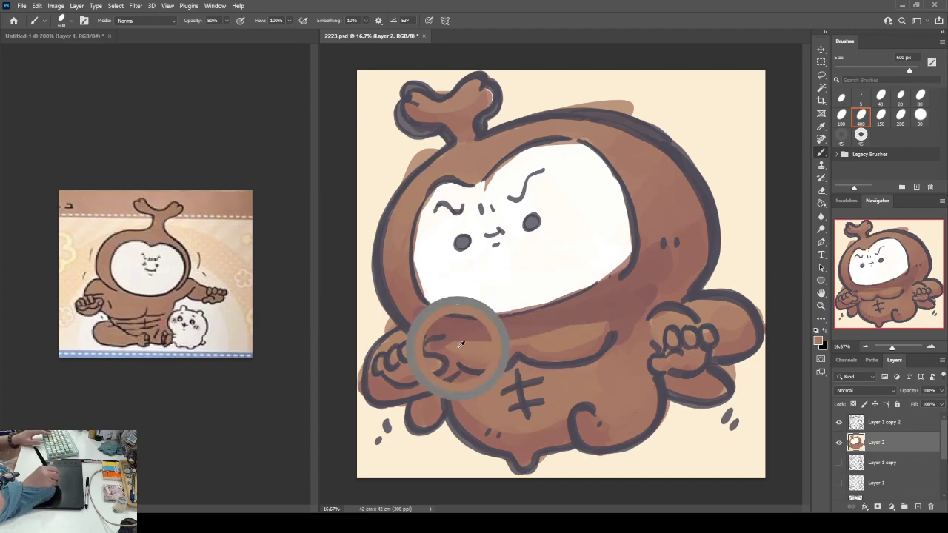
pyautogui.moveTo(477, 339); pyautogui.dragTo(583, 331)
# - Deepen the shadows on the hood's lower sides, the right-hand fist and the rim around the face opening
pyautogui.keyDown('alt'); pyautogui.click(628, 290); pyautogui.keyUp('alt')
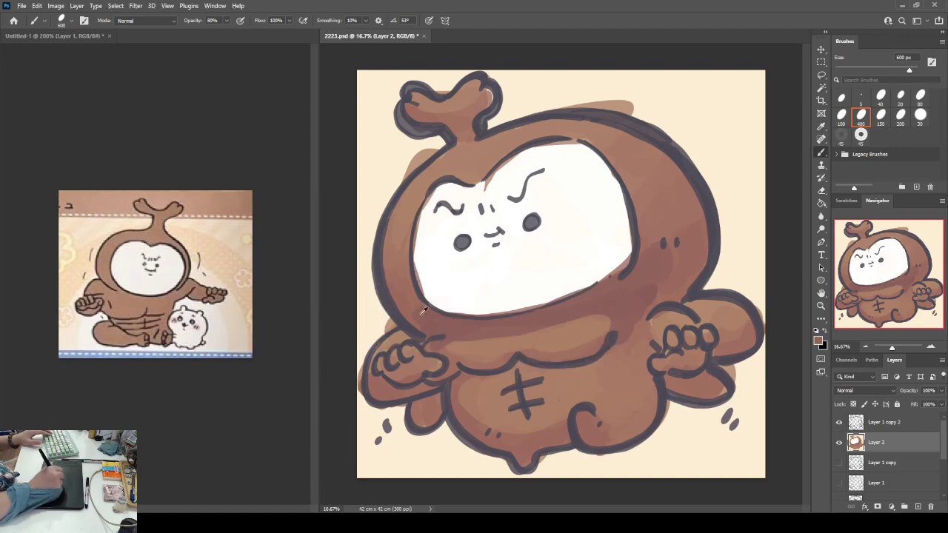
pyautogui.moveTo(423, 311)
pyautogui.mouseDown()
pyautogui.moveTo(419, 326)
pyautogui.moveTo(426, 303)
pyautogui.moveTo(400, 296)
pyautogui.moveTo(407, 319)
pyautogui.mouseUp()
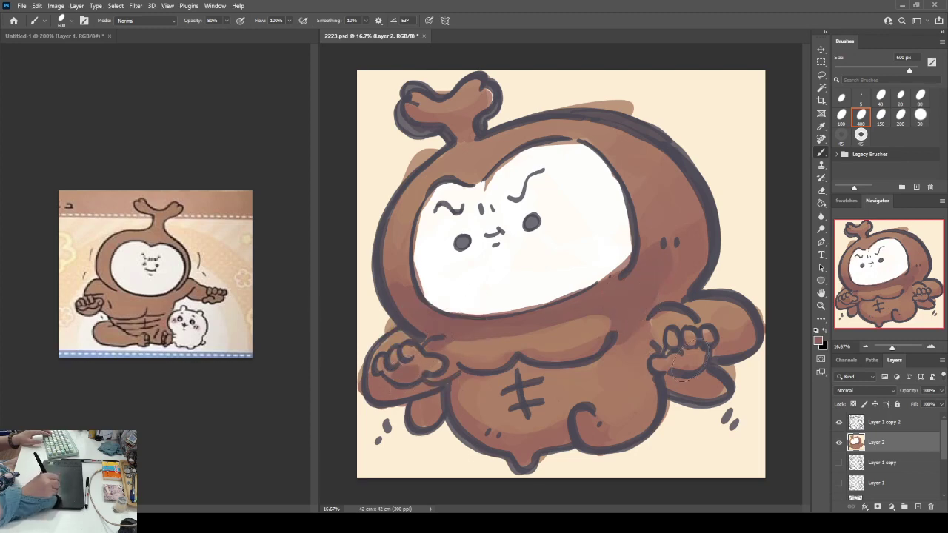
pyautogui.moveTo(685, 361); pyautogui.dragTo(693, 354)
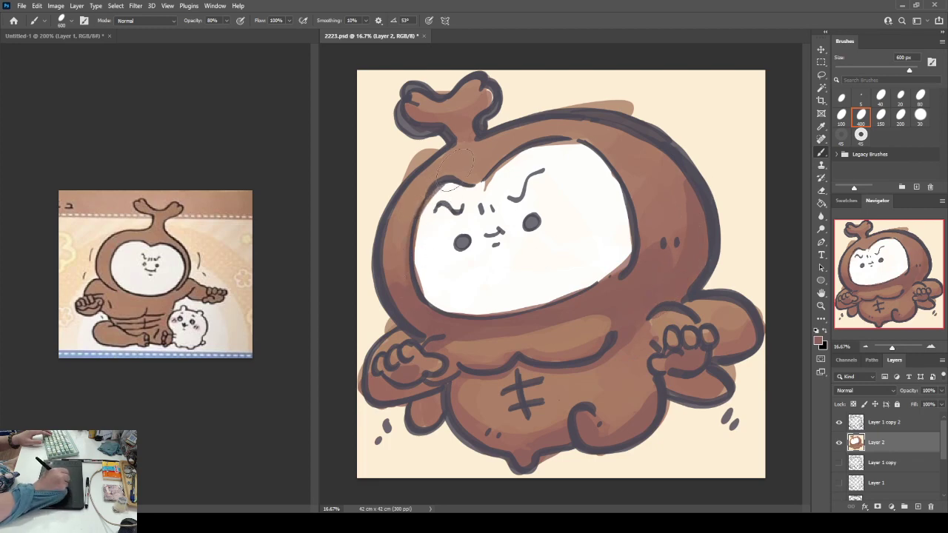
pyautogui.moveTo(456, 169)
pyautogui.mouseDown()
pyautogui.moveTo(474, 179)
pyautogui.moveTo(521, 147)
pyautogui.moveTo(596, 141)
pyautogui.moveTo(625, 180)
pyautogui.moveTo(628, 256)
pyautogui.mouseUp()
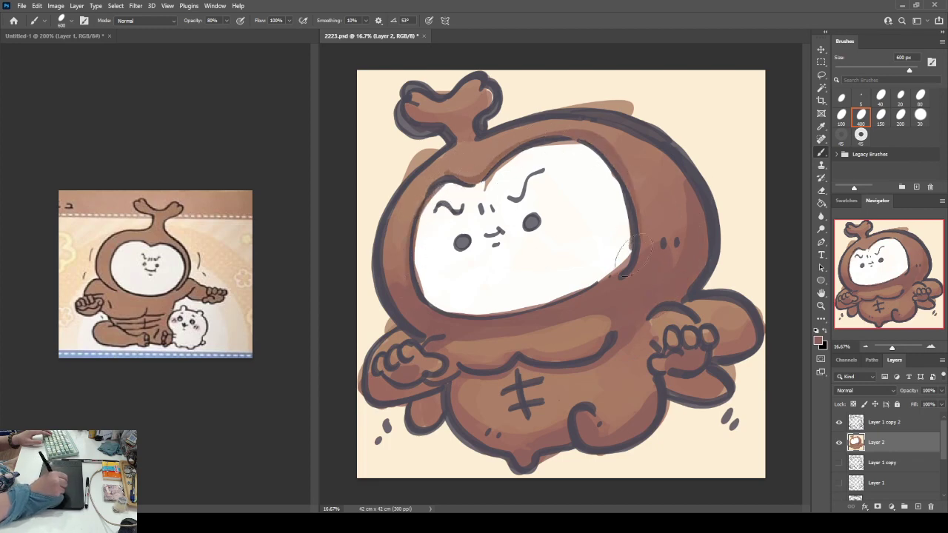
# - Clean up the face's edge with white and add reddish-brown shading to the horn's fork and the chest
pyautogui.moveTo(519, 167); pyautogui.dragTo(566, 148)
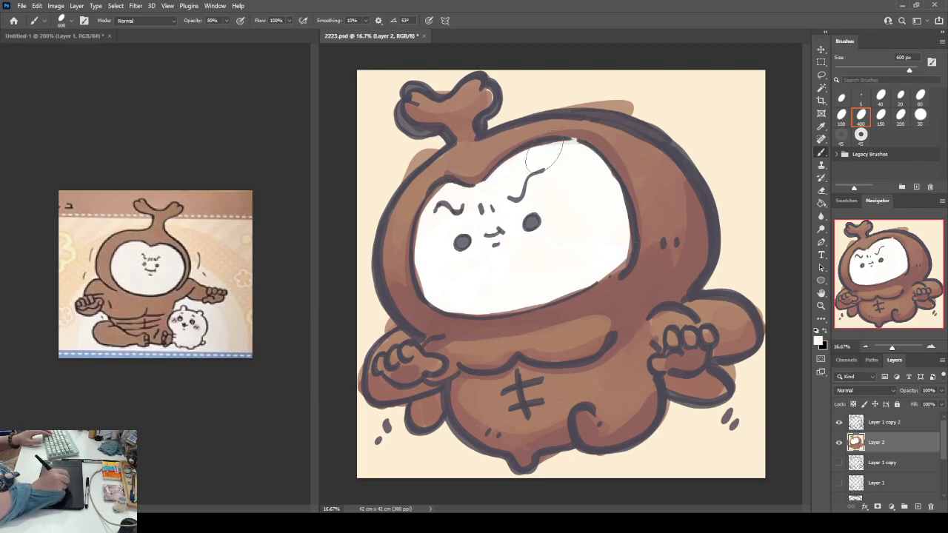
pyautogui.moveTo(437, 215)
pyautogui.mouseDown()
pyautogui.moveTo(417, 275)
pyautogui.moveTo(437, 296)
pyautogui.mouseUp()
pyautogui.press('x')
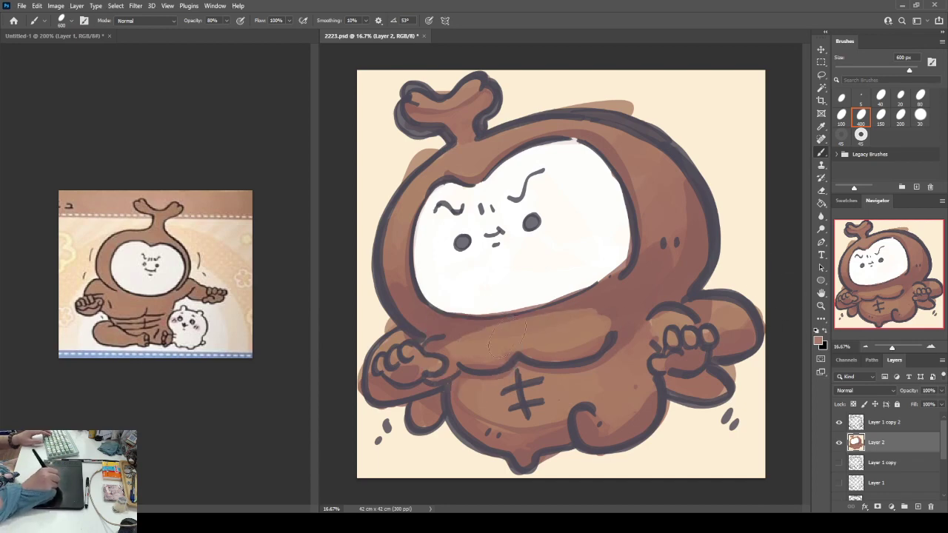
pyautogui.moveTo(534, 330)
pyautogui.mouseDown()
pyautogui.moveTo(590, 307)
pyautogui.moveTo(478, 326)
pyautogui.mouseUp()
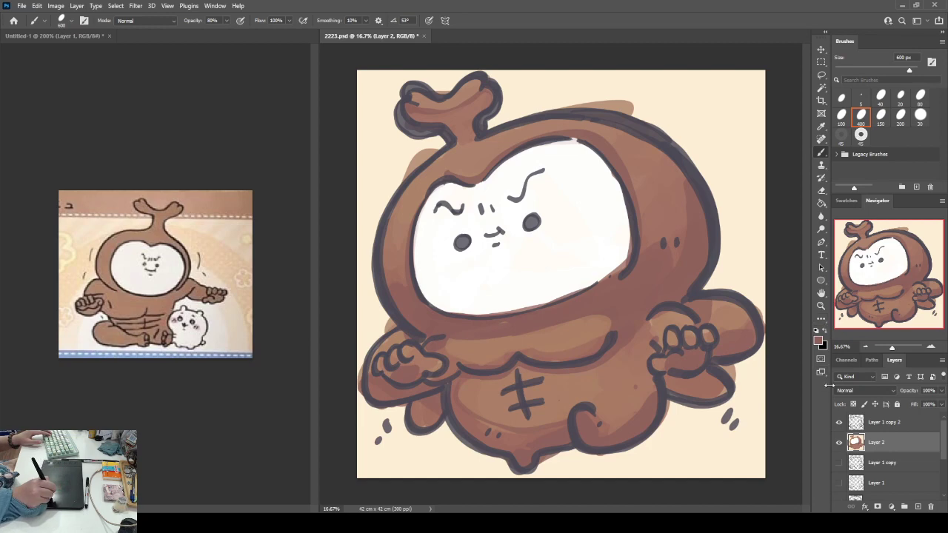
# - Paint darker brown shadows and small spots on the hood's right side with a newly picked colour
pyautogui.press('i')
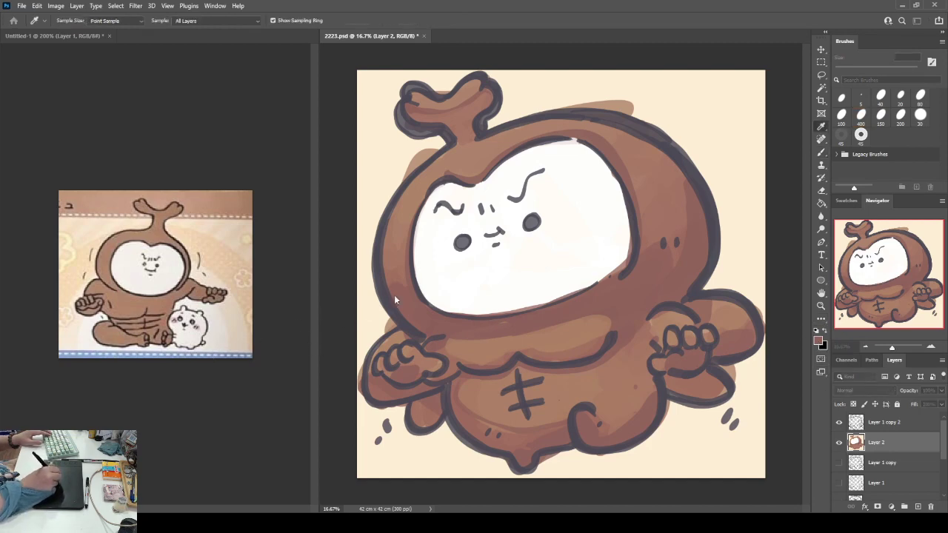
pyautogui.press('b')
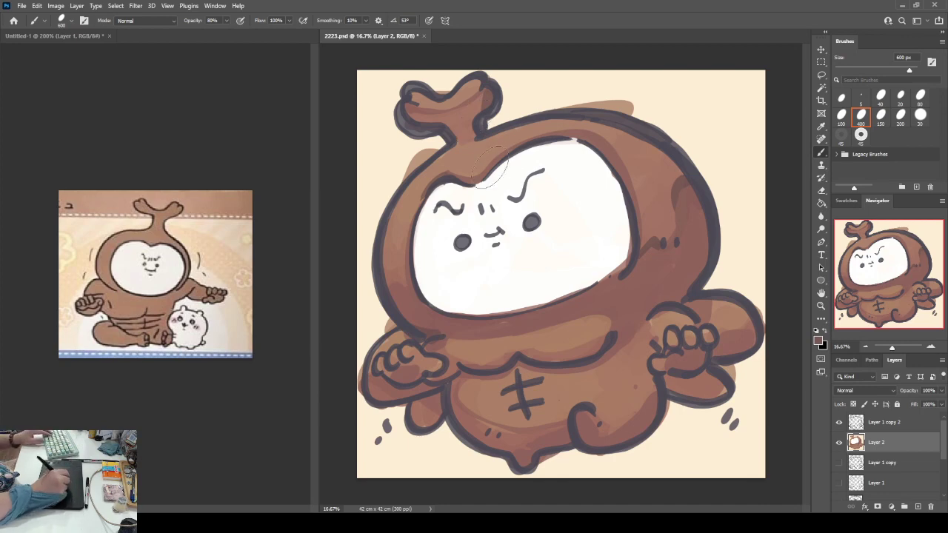
pyautogui.moveTo(674, 288); pyautogui.dragTo(685, 269)
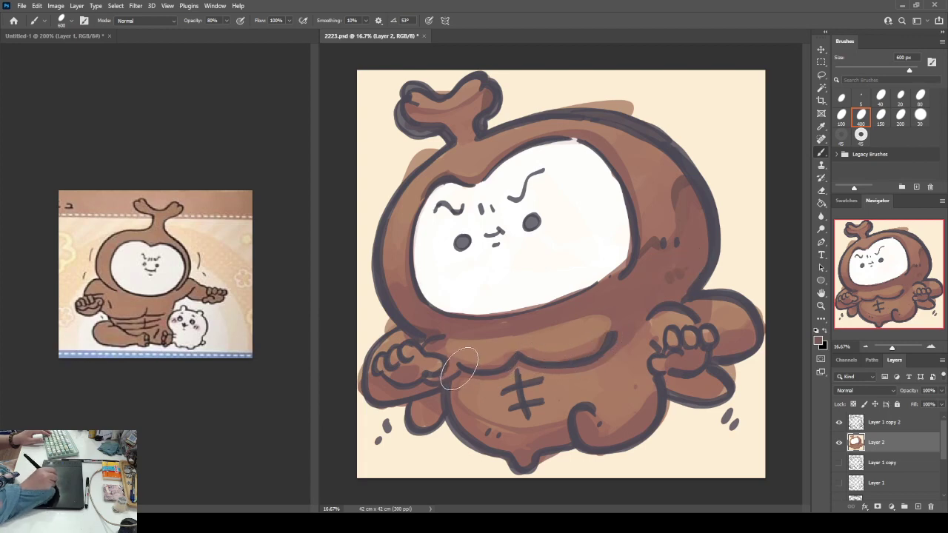
# - Darken the belly's lower edge and the lower side lobes, and add small dark spots beside the chest
pyautogui.moveTo(454, 404)
pyautogui.mouseDown()
pyautogui.moveTo(473, 431)
pyautogui.moveTo(523, 462)
pyautogui.moveTo(583, 433)
pyautogui.mouseUp()
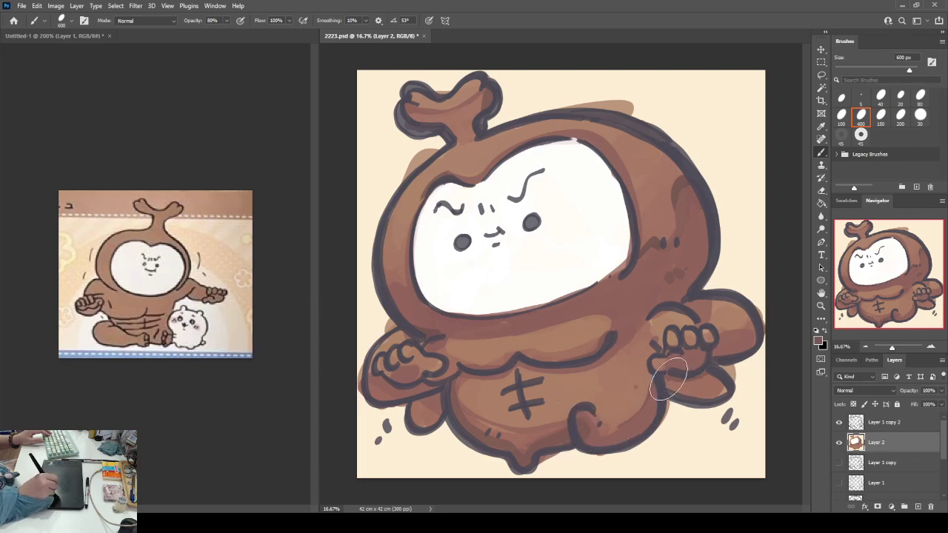
pyautogui.moveTo(679, 380)
pyautogui.mouseDown()
pyautogui.moveTo(712, 393)
pyautogui.moveTo(717, 385)
pyautogui.mouseUp()
pyautogui.moveTo(428, 421); pyautogui.dragTo(438, 400)
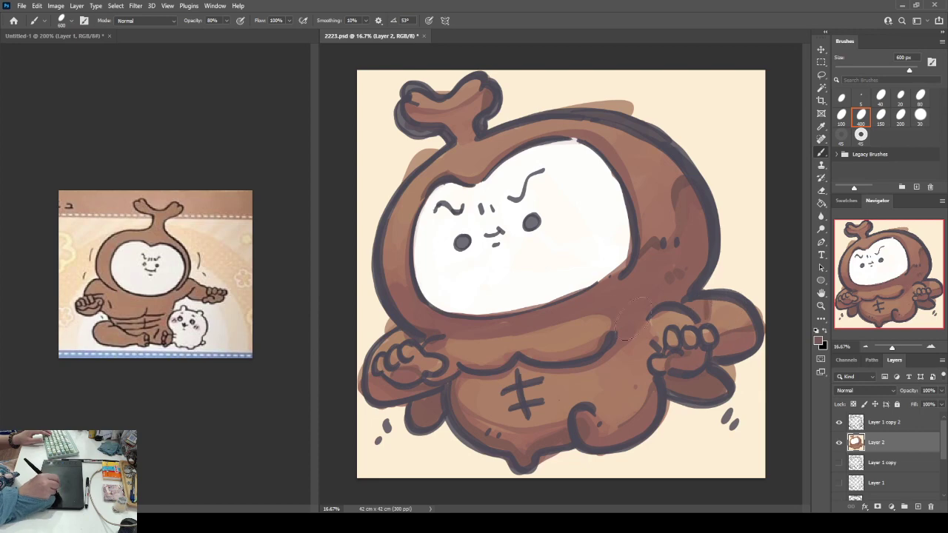
pyautogui.moveTo(492, 341); pyautogui.dragTo(589, 317)
pyautogui.moveTo(520, 337)
pyautogui.mouseDown()
pyautogui.moveTo(477, 342)
pyautogui.moveTo(601, 313)
pyautogui.moveTo(458, 335)
pyautogui.moveTo(535, 331)
pyautogui.moveTo(597, 313)
pyautogui.mouseUp()
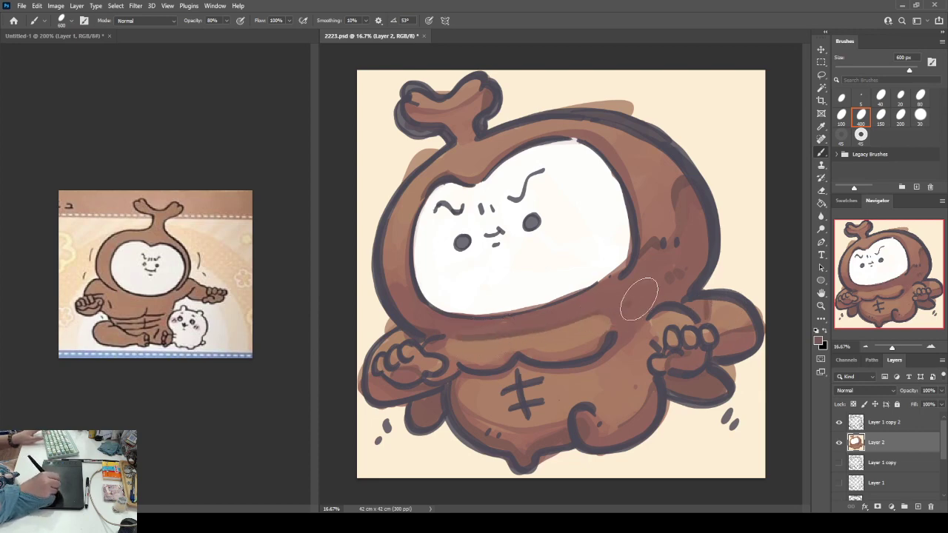
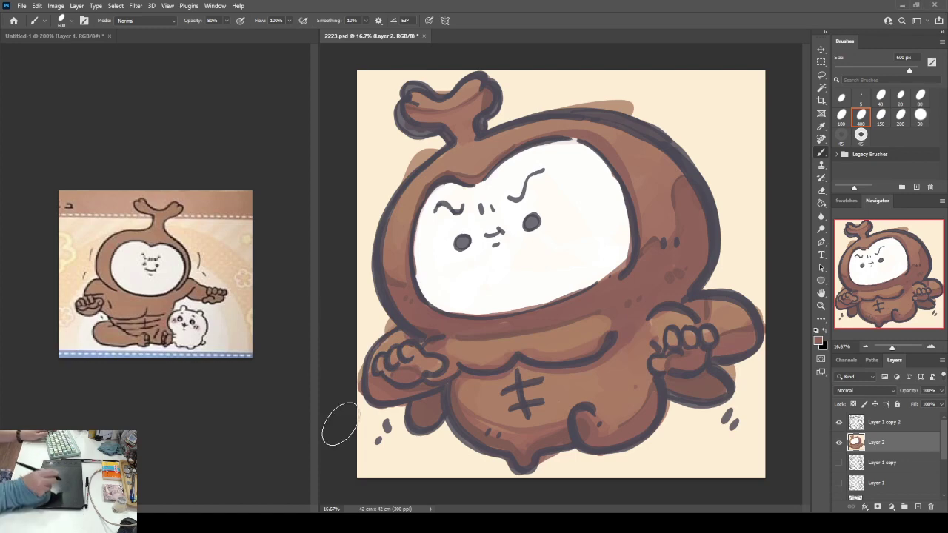
# - Paint warm orange highlights on the horn, left fist, right side lobe, lower right belly curve and top of the hood
pyautogui.press('i')
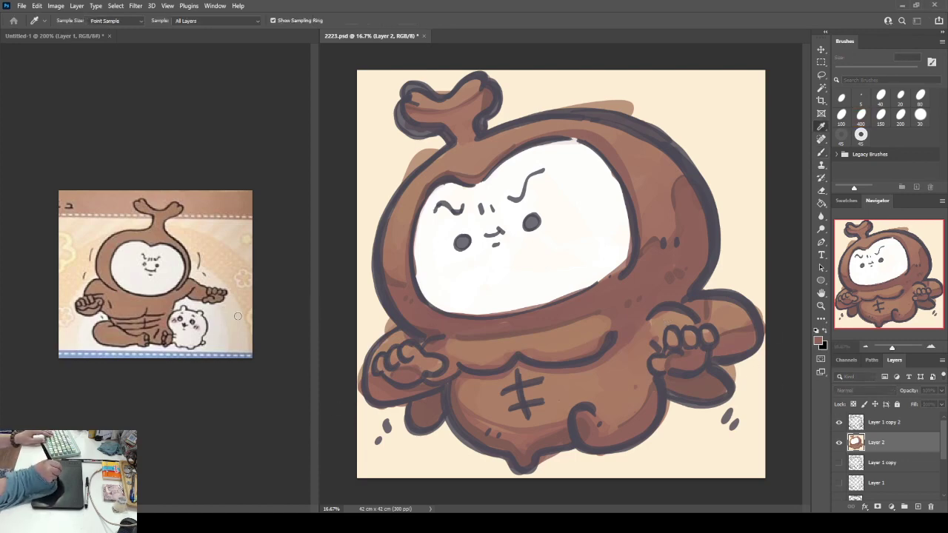
pyautogui.click(380, 280)
pyautogui.press('b')
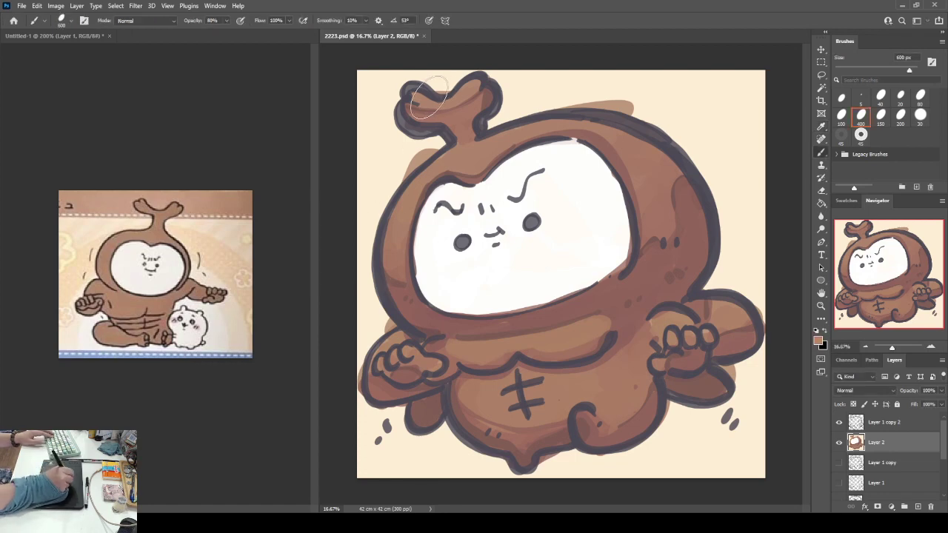
pyautogui.moveTo(418, 98); pyautogui.dragTo(443, 108)
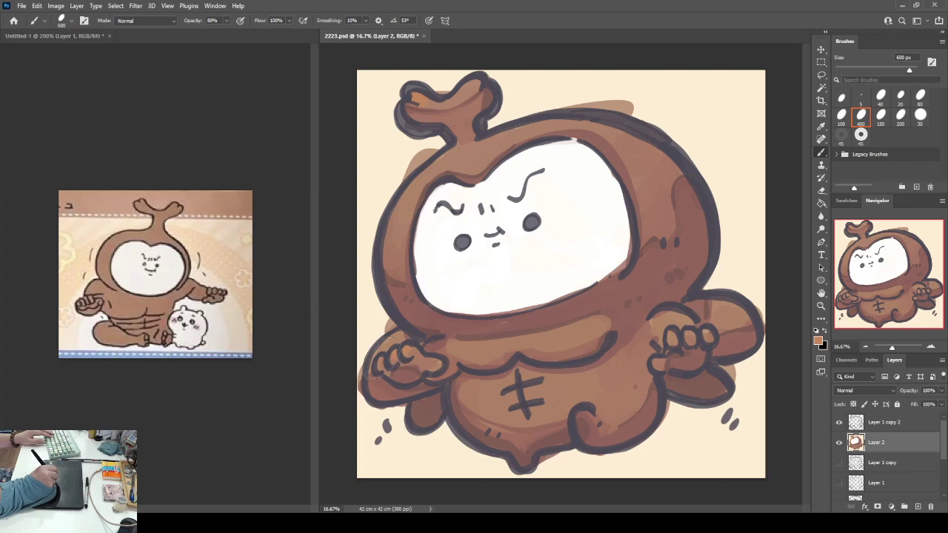
pyautogui.moveTo(680, 332)
pyautogui.mouseDown()
pyautogui.moveTo(674, 338)
pyautogui.moveTo(741, 298)
pyautogui.moveTo(748, 310)
pyautogui.mouseUp()
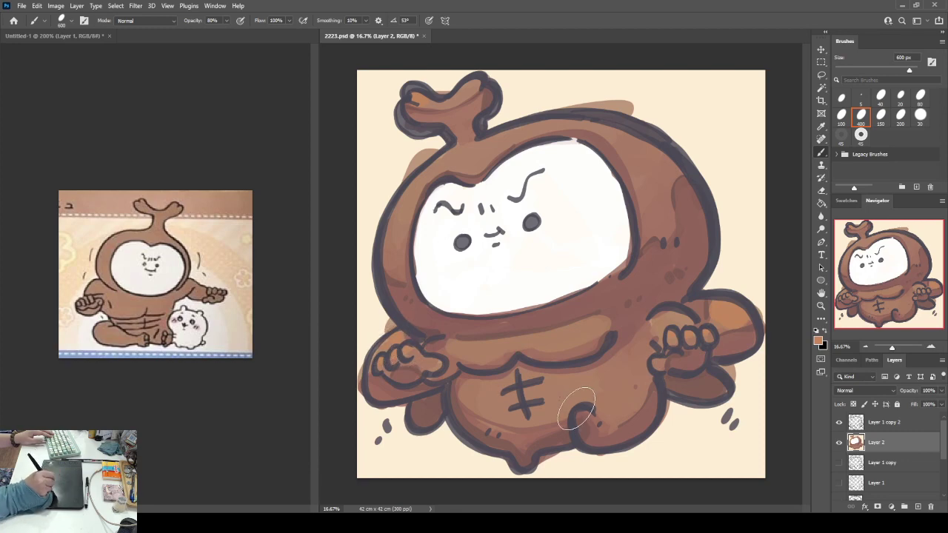
pyautogui.moveTo(571, 403)
pyautogui.mouseDown()
pyautogui.moveTo(597, 416)
pyautogui.moveTo(619, 403)
pyautogui.moveTo(607, 419)
pyautogui.mouseUp()
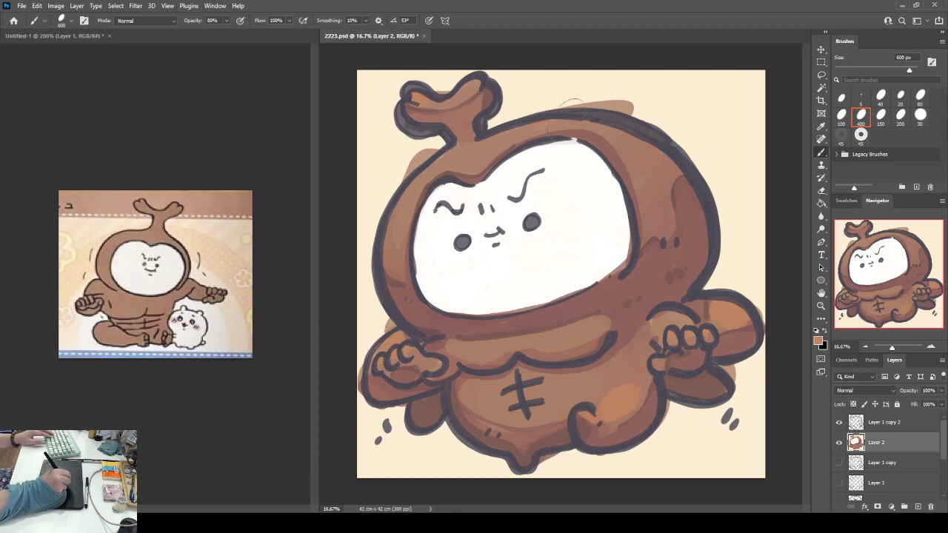
pyautogui.moveTo(596, 137)
pyautogui.mouseDown()
pyautogui.moveTo(645, 159)
pyautogui.moveTo(663, 137)
pyautogui.moveTo(630, 137)
pyautogui.mouseUp()
pyautogui.press('f')
pyautogui.press('f')
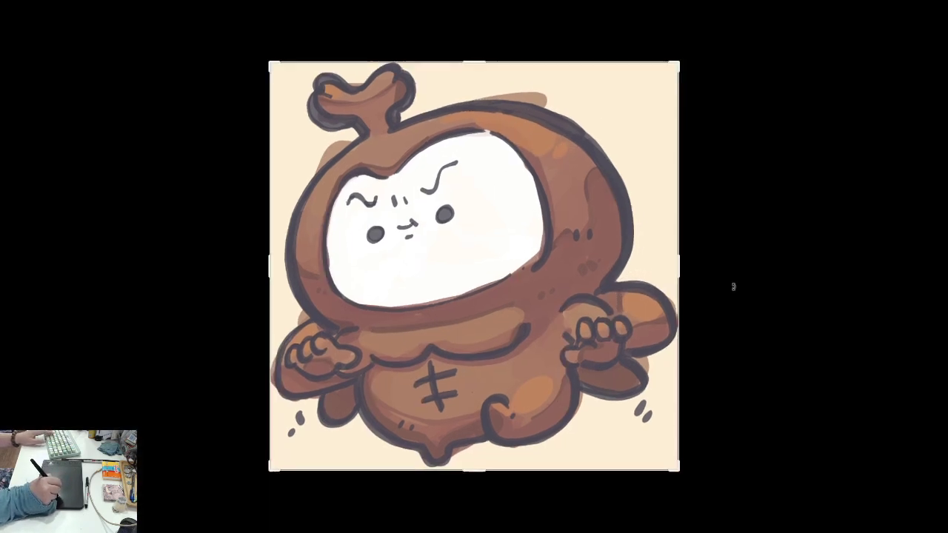
pyautogui.press('f')
pyautogui.press('c')
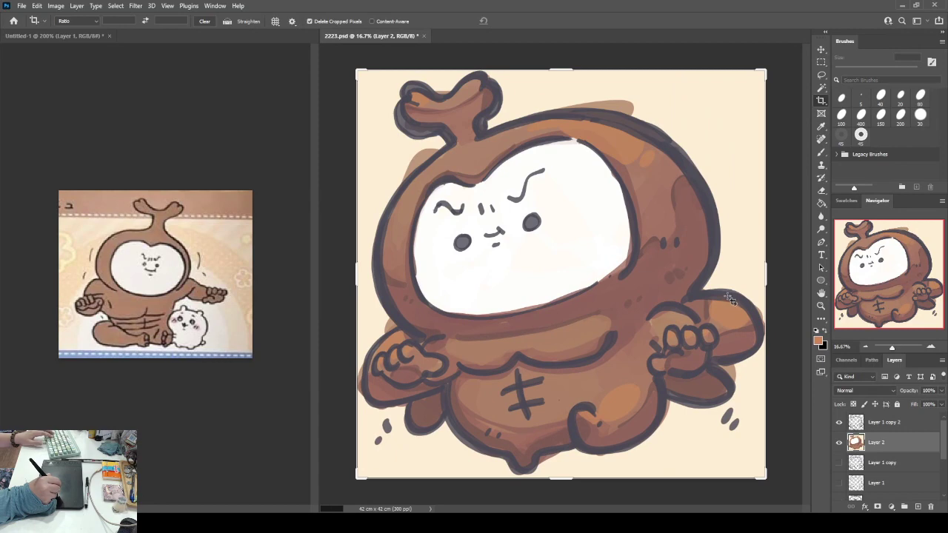
# - Add two small white highlight dots on the orange area of the right side lobe
pyautogui.press('b')
pyautogui.press('x')
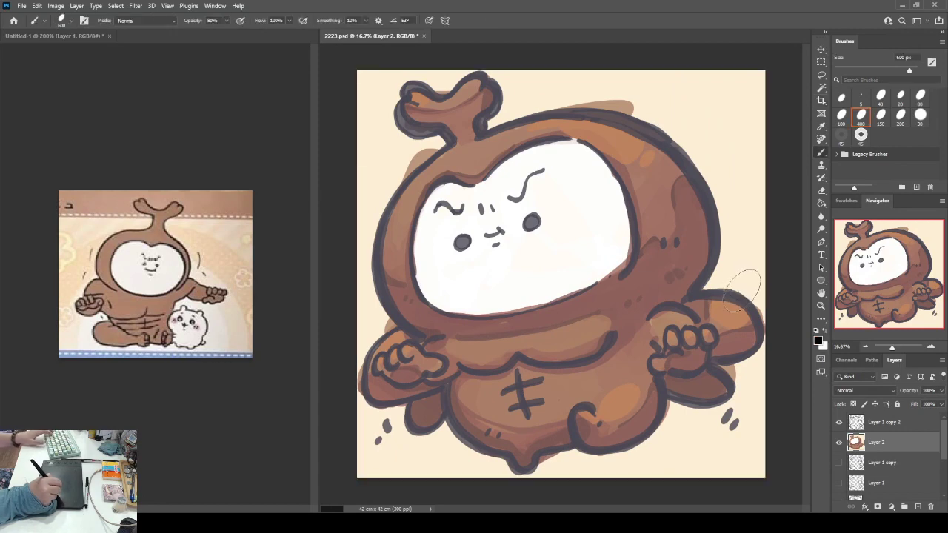
pyautogui.click(724, 315)
pyautogui.click(733, 317)
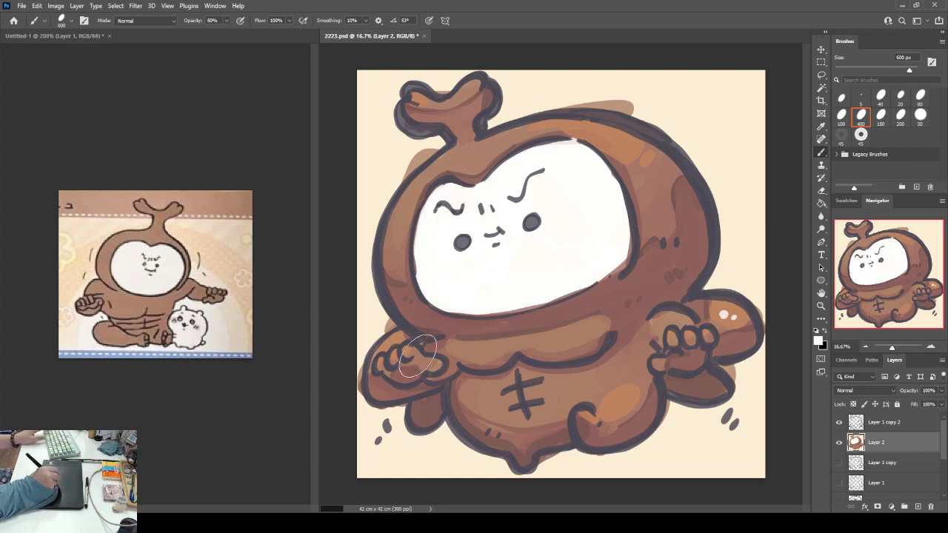
# - Undo the two white dots on the right side lobe, then paint fresh white highlights there and on the hood's top
pyautogui.hotkey('ctrl', 'z')
pyautogui.hotkey('ctrl', 'z')
pyautogui.click(726, 307)
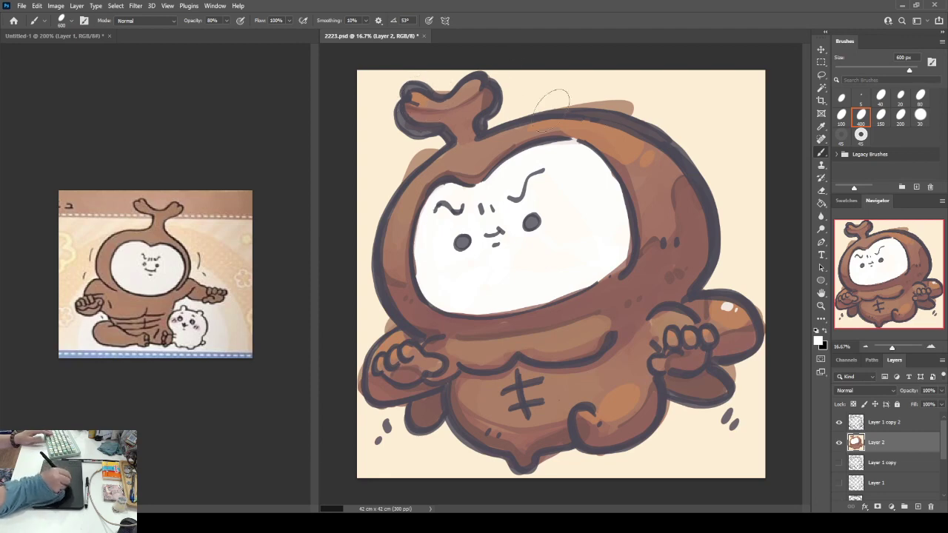
pyautogui.moveTo(585, 125); pyautogui.dragTo(588, 134)
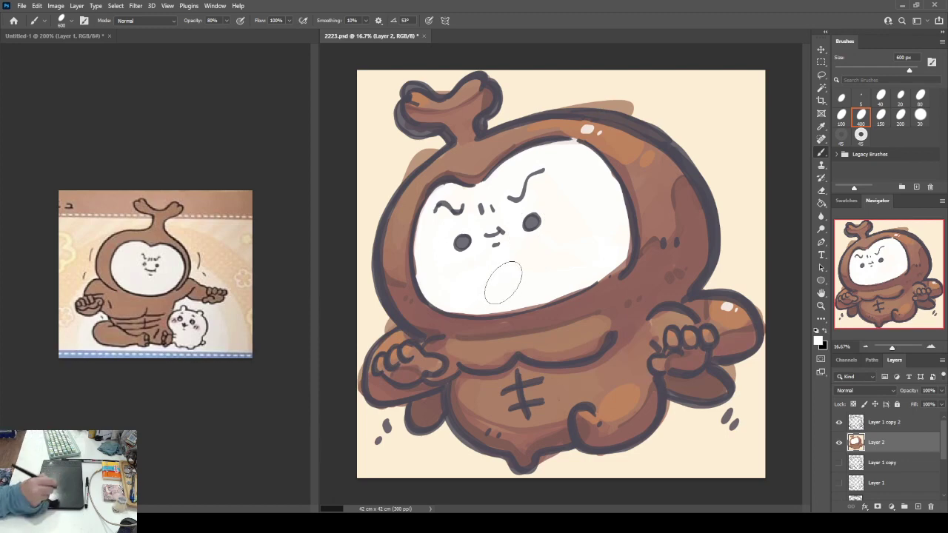
# - Duplicate the line-art layer Layer 1 copy 2, keep only one copy above it, and hide the original
pyautogui.click(874, 422)
pyautogui.hotkey('ctrl', 'j')
pyautogui.hotkey('ctrl', 'j')
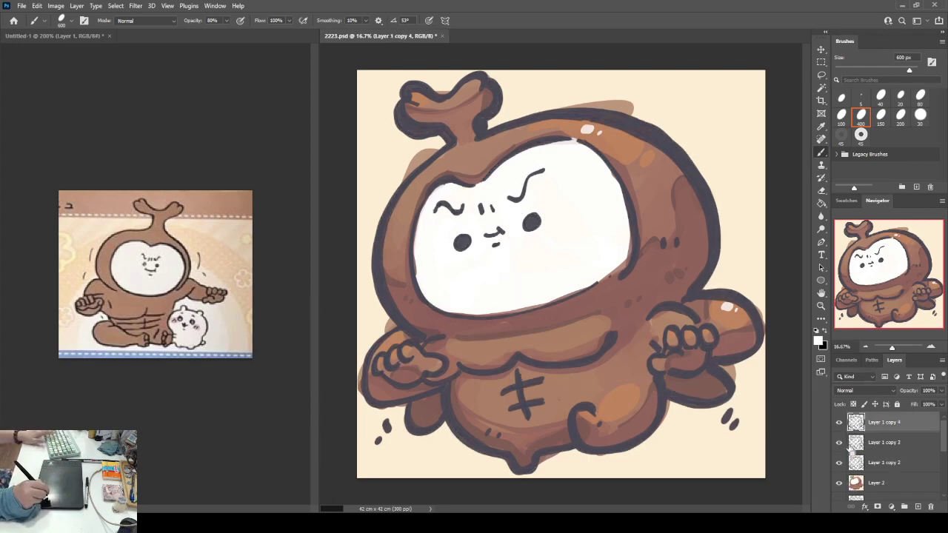
pyautogui.press('Delete')
pyautogui.click(840, 442)
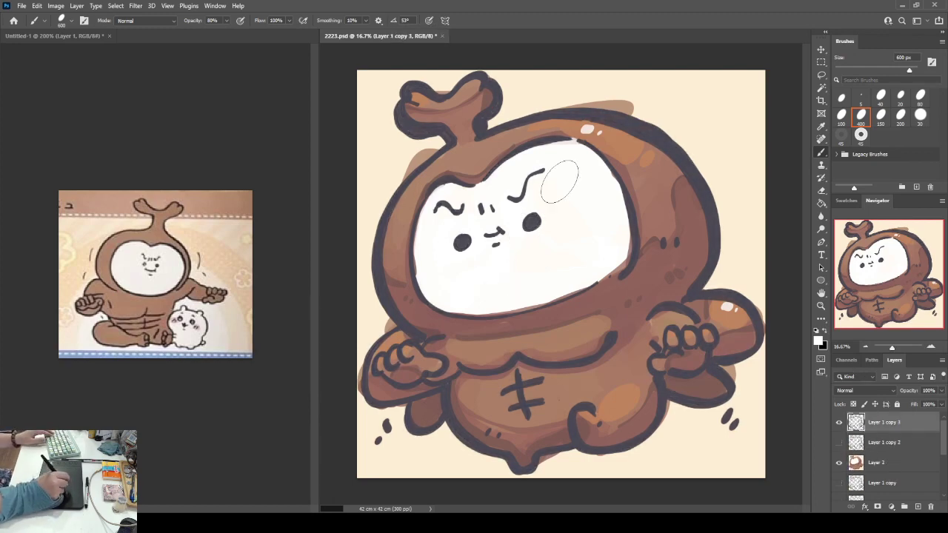
# - Tint the outline around the face opening with a brown sampled from the hood, using a 250 px brush
pyautogui.keyDown('alt'); pyautogui.click(659, 232); pyautogui.keyUp('alt')
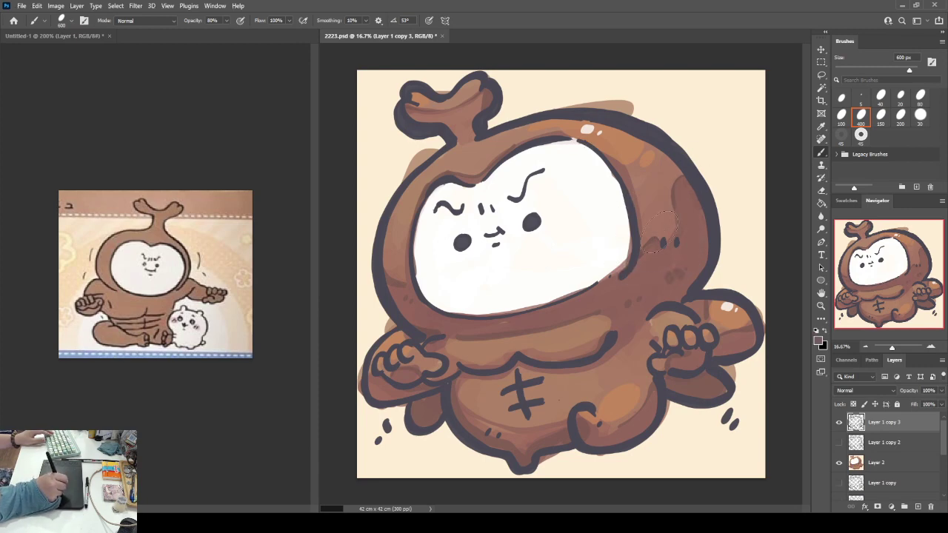
pyautogui.press('[')
pyautogui.press('[')
pyautogui.press('[')
pyautogui.press('[')
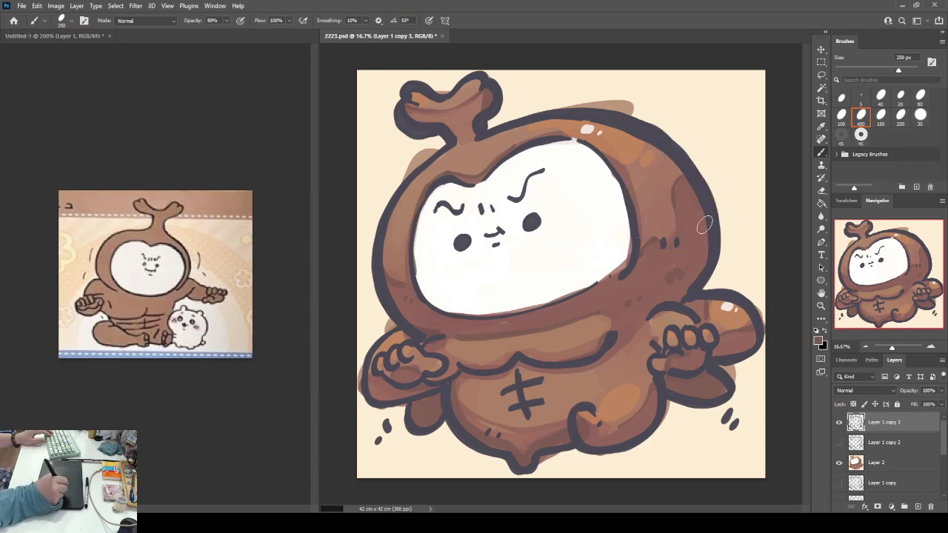
pyautogui.press('i')
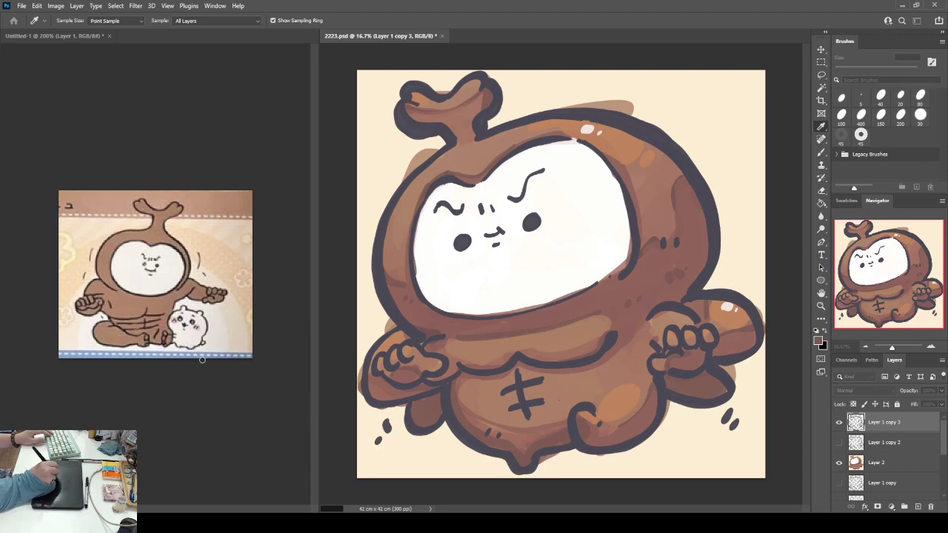
pyautogui.press('b')
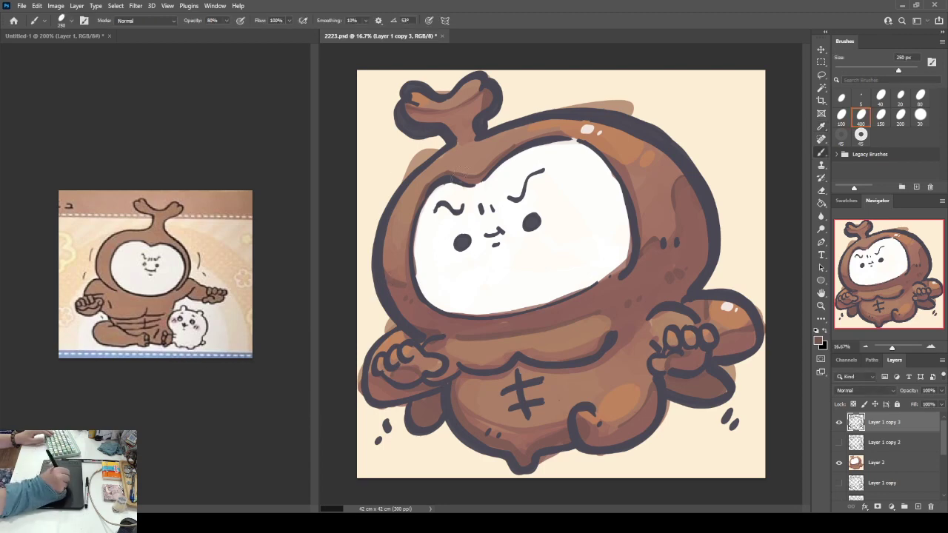
pyautogui.moveTo(476, 180)
pyautogui.mouseDown()
pyautogui.moveTo(514, 152)
pyautogui.moveTo(567, 137)
pyautogui.mouseUp()
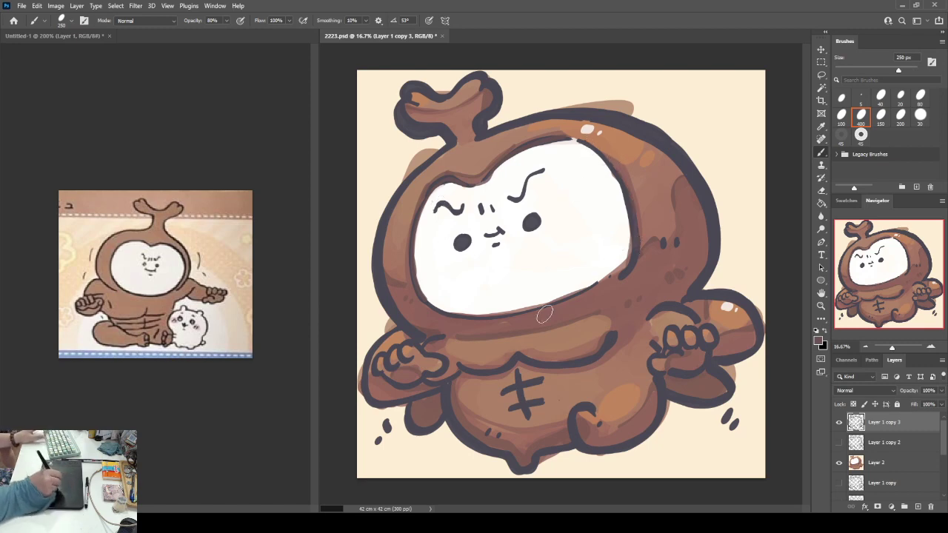
pyautogui.moveTo(431, 311)
pyautogui.mouseDown()
pyautogui.moveTo(512, 309)
pyautogui.moveTo(454, 319)
pyautogui.moveTo(508, 314)
pyautogui.moveTo(630, 256)
pyautogui.mouseUp()
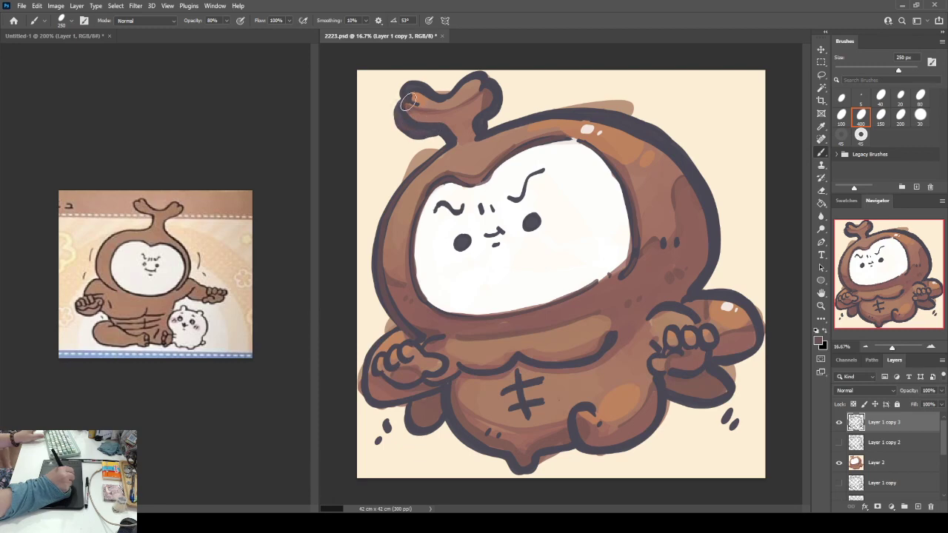
# - Tint the line art of the horn and both fists with the same brown
pyautogui.moveTo(410, 98)
pyautogui.mouseDown()
pyautogui.moveTo(476, 75)
pyautogui.moveTo(491, 87)
pyautogui.moveTo(480, 123)
pyautogui.mouseUp()
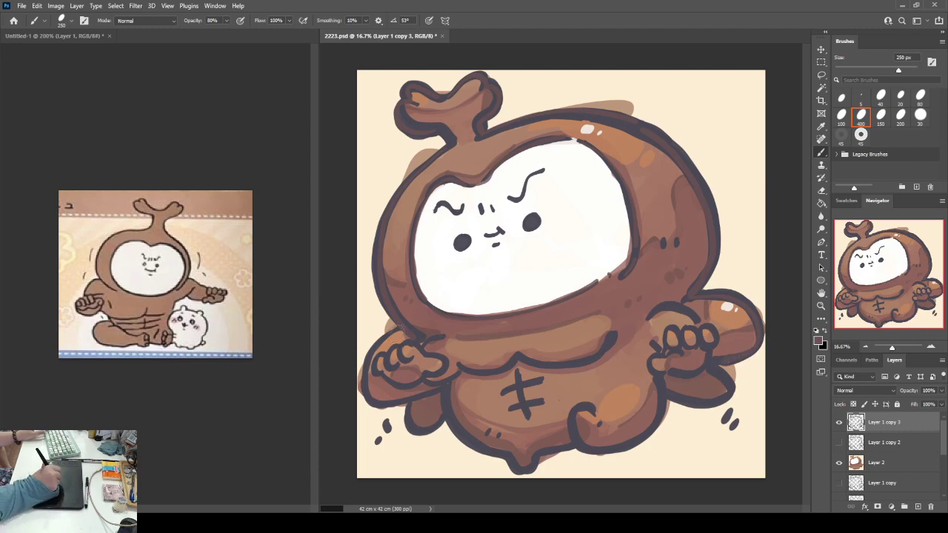
pyautogui.moveTo(379, 340)
pyautogui.mouseDown()
pyautogui.moveTo(363, 382)
pyautogui.moveTo(395, 404)
pyautogui.moveTo(428, 393)
pyautogui.mouseUp()
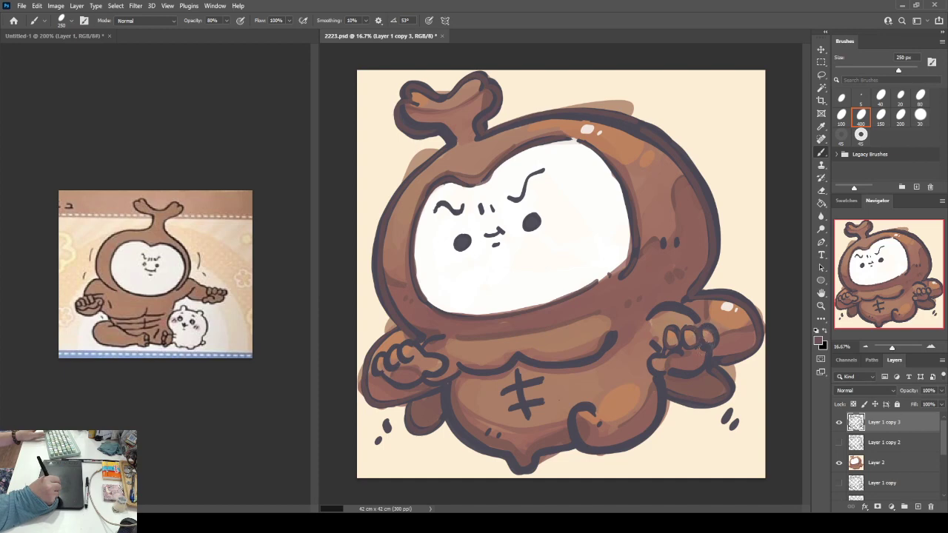
pyautogui.moveTo(657, 314); pyautogui.dragTo(694, 316)
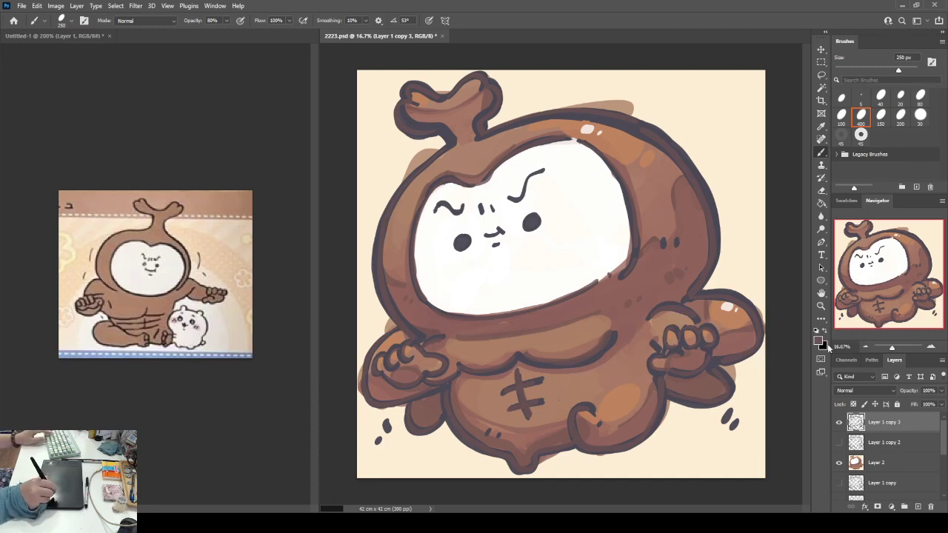
# - Adjust the brush to a redder brown and paint it along the line art of the horn, brow and hood's outer edge
pyautogui.press('i')
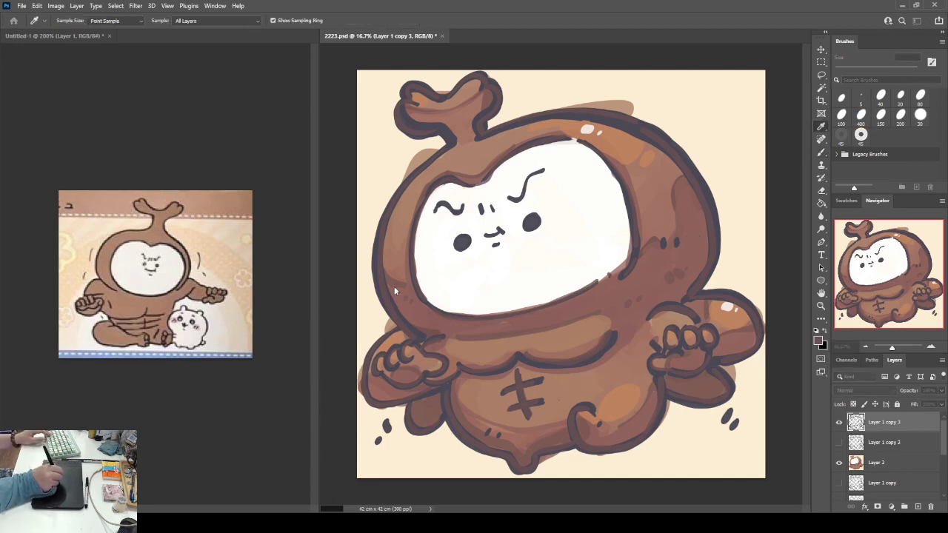
pyautogui.press('b')
pyautogui.moveTo(412, 107)
pyautogui.mouseDown()
pyautogui.moveTo(416, 129)
pyautogui.moveTo(425, 95)
pyautogui.moveTo(412, 90)
pyautogui.moveTo(443, 97)
pyautogui.mouseUp()
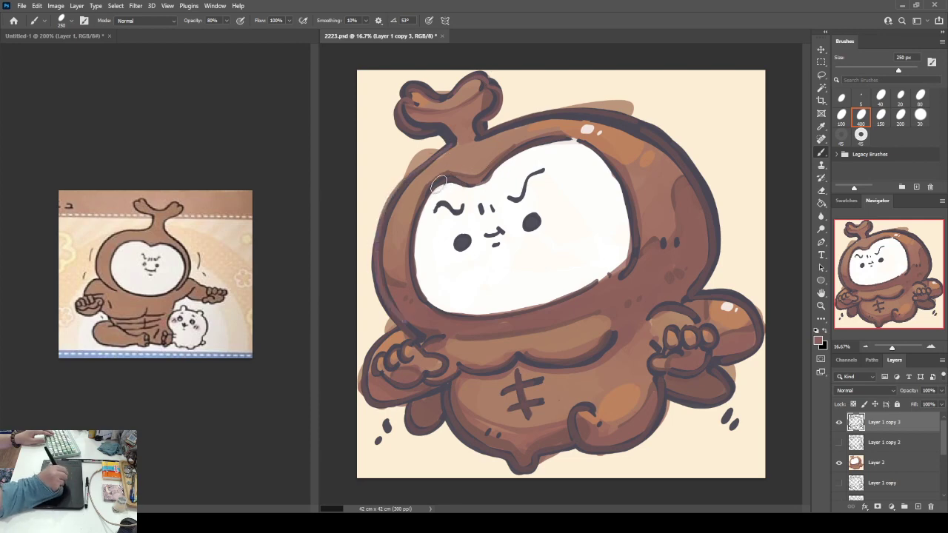
pyautogui.moveTo(438, 184); pyautogui.dragTo(495, 176)
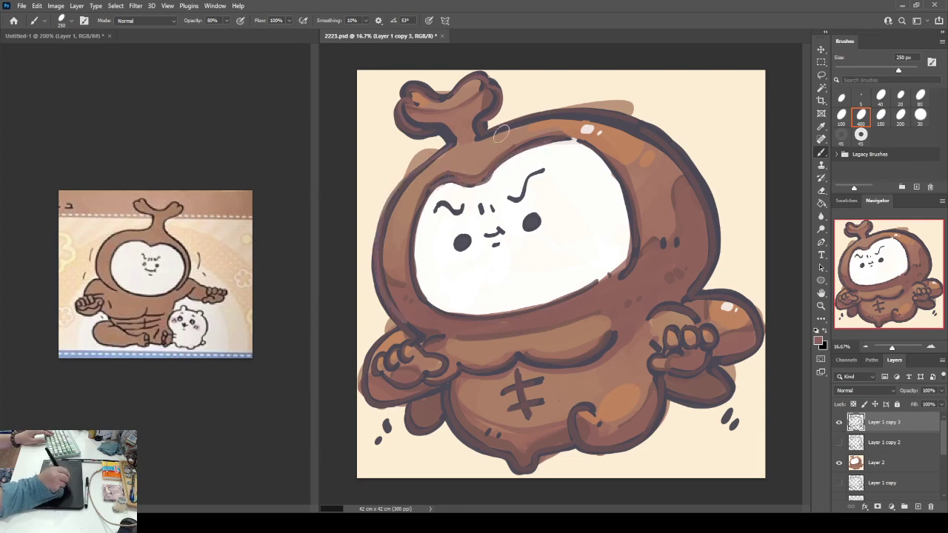
pyautogui.moveTo(501, 133)
pyautogui.mouseDown()
pyautogui.moveTo(575, 116)
pyautogui.moveTo(620, 121)
pyautogui.moveTo(675, 156)
pyautogui.mouseUp()
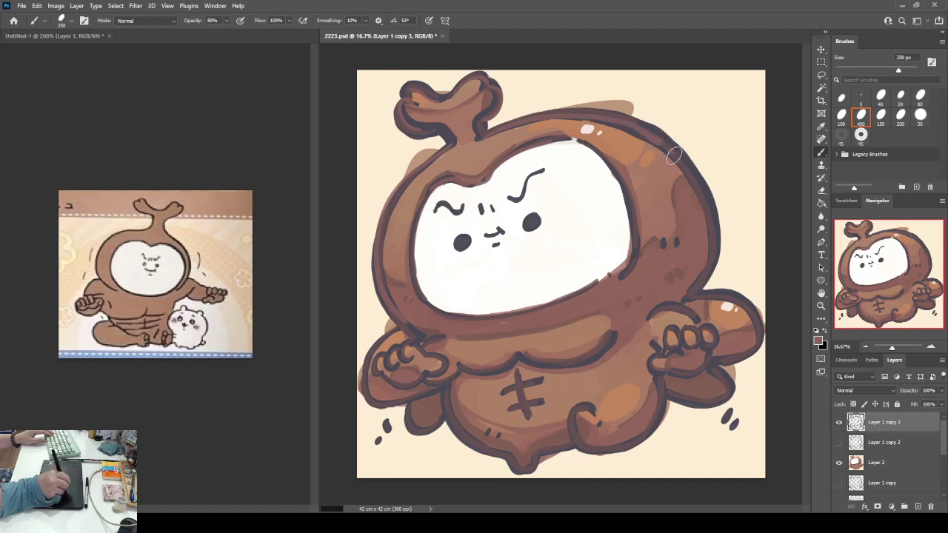
pyautogui.moveTo(709, 215)
pyautogui.mouseDown()
pyautogui.moveTo(716, 257)
pyautogui.moveTo(703, 285)
pyautogui.moveTo(671, 311)
pyautogui.mouseUp()
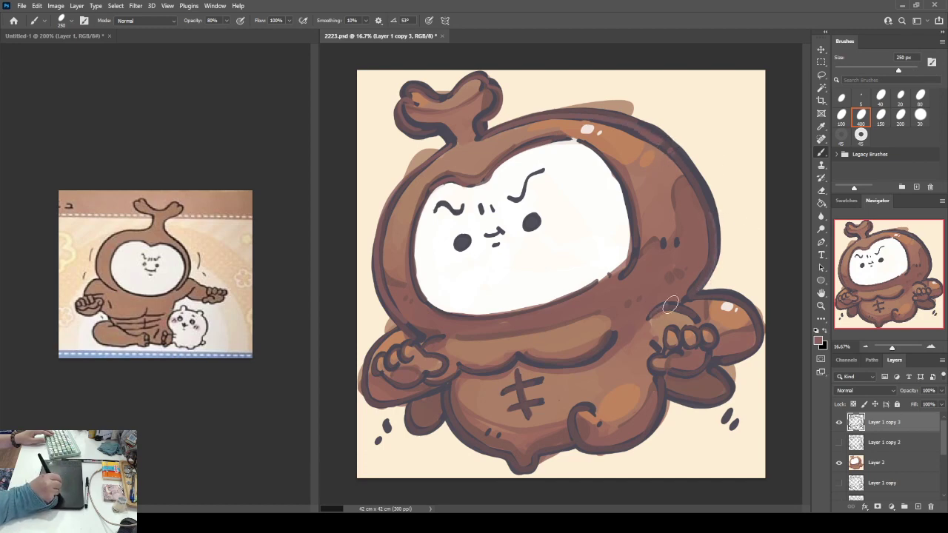
# - Tint the line art under the chest, around the belly and along the side lobes with the reddish brown
pyautogui.moveTo(488, 364)
pyautogui.mouseDown()
pyautogui.moveTo(459, 361)
pyautogui.moveTo(495, 373)
pyautogui.moveTo(517, 361)
pyautogui.moveTo(600, 347)
pyautogui.mouseUp()
pyautogui.moveTo(592, 411)
pyautogui.mouseDown()
pyautogui.moveTo(575, 438)
pyautogui.moveTo(459, 420)
pyautogui.moveTo(466, 437)
pyautogui.moveTo(517, 465)
pyautogui.moveTo(545, 443)
pyautogui.mouseUp()
pyautogui.moveTo(391, 426)
pyautogui.mouseDown()
pyautogui.moveTo(411, 407)
pyautogui.moveTo(429, 427)
pyautogui.mouseUp()
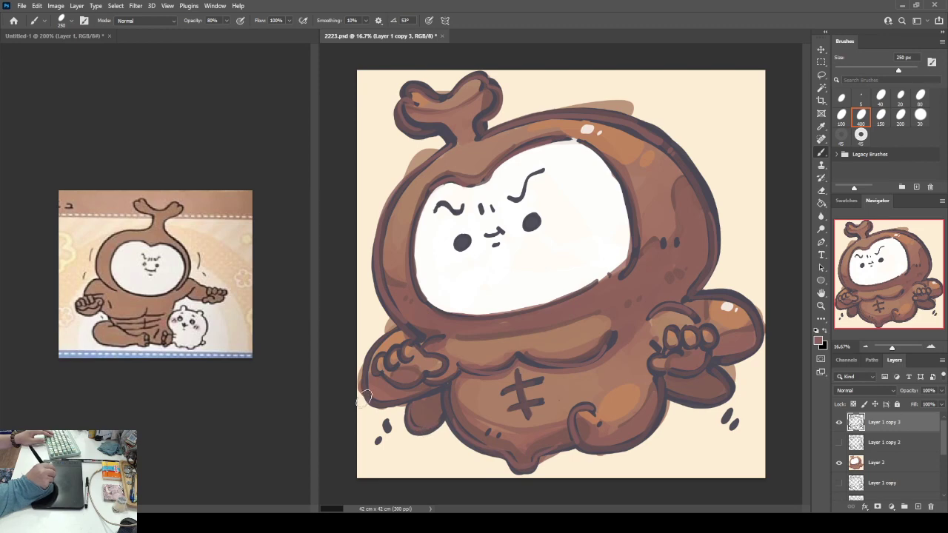
pyautogui.moveTo(364, 398)
pyautogui.mouseDown()
pyautogui.moveTo(389, 406)
pyautogui.moveTo(441, 389)
pyautogui.mouseUp()
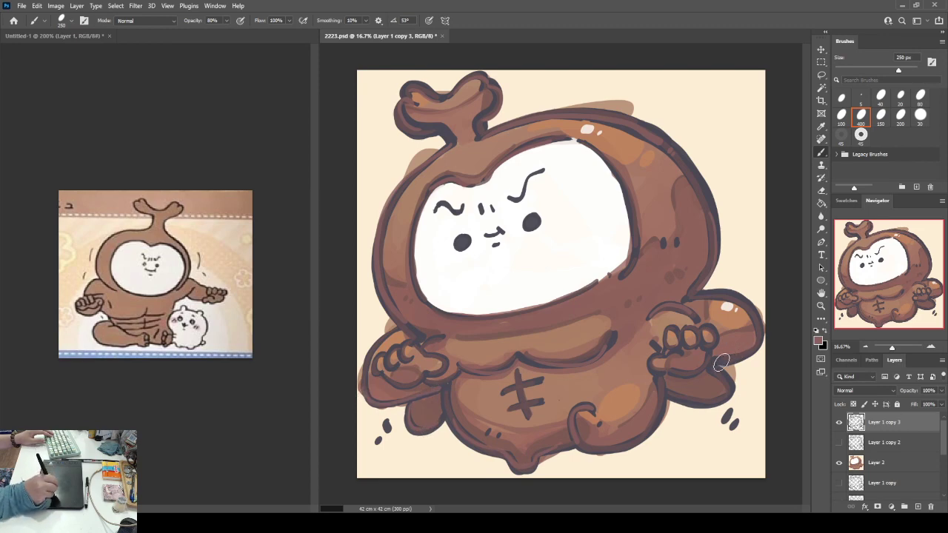
pyautogui.moveTo(721, 362); pyautogui.dragTo(745, 342)
pyautogui.moveTo(669, 393)
pyautogui.mouseDown()
pyautogui.moveTo(720, 403)
pyautogui.moveTo(723, 382)
pyautogui.moveTo(673, 371)
pyautogui.moveTo(712, 356)
pyautogui.mouseUp()
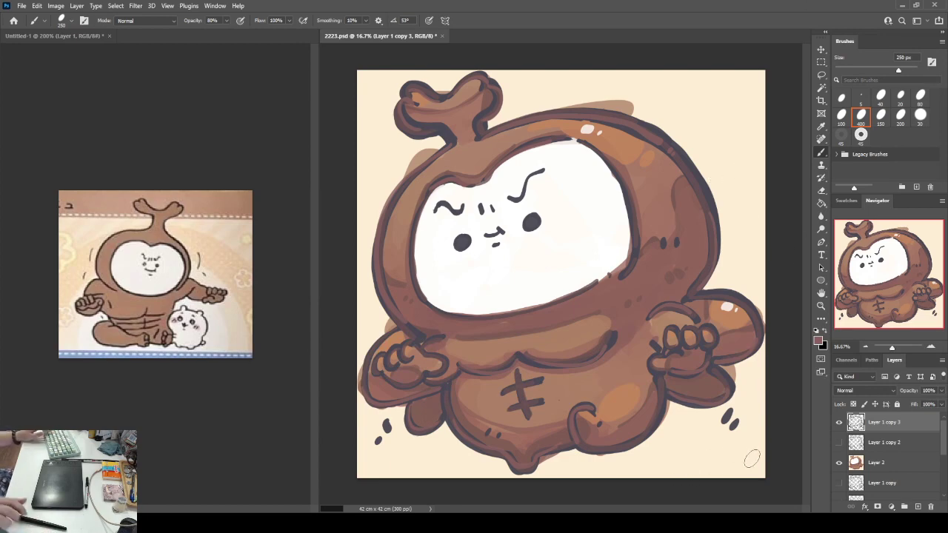
# - Select the character by inverting a Magic Wand selection of the background, copy it from Layer 2 to a new layer, and hide Layer 2
pyautogui.press('w')
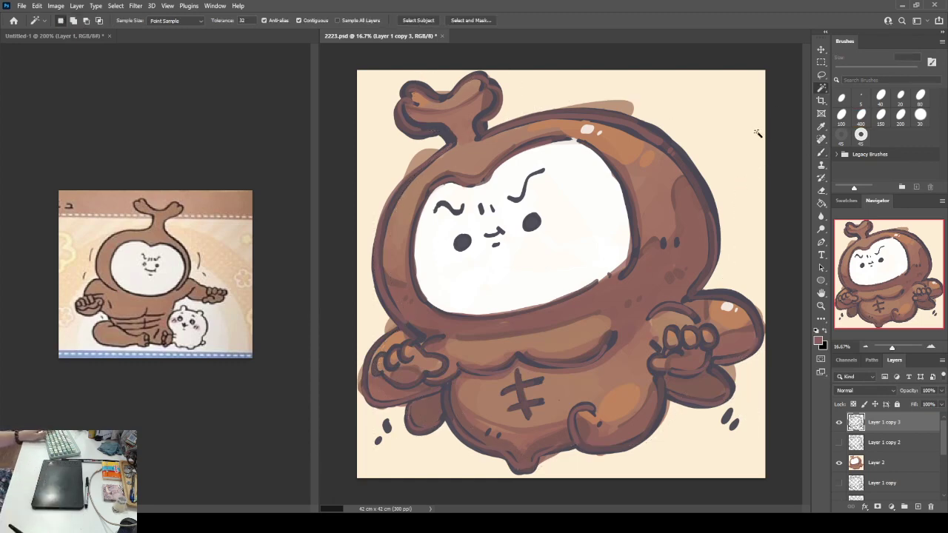
pyautogui.click(715, 140)
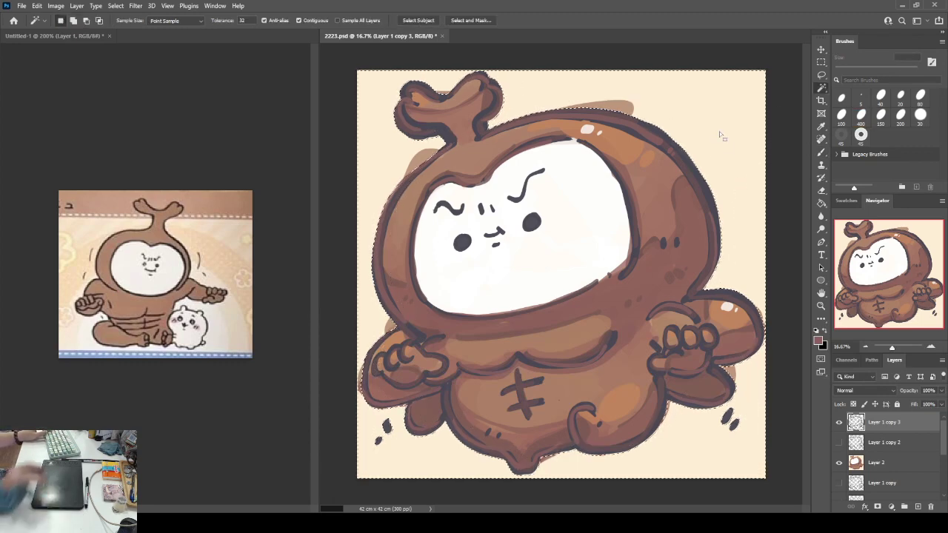
pyautogui.hotkey('ctrl', 'shift', 'i')
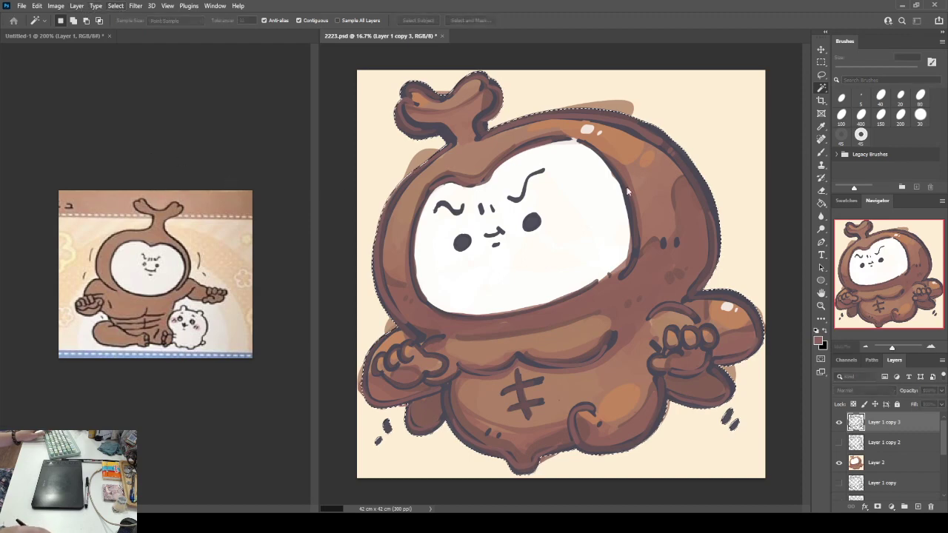
pyautogui.click(881, 467)
pyautogui.hotkey('ctrl', 'j')
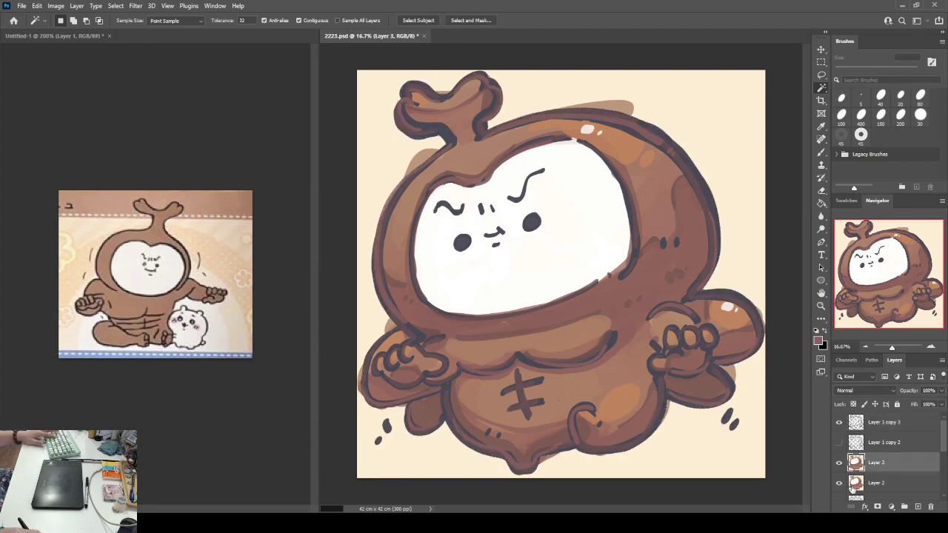
pyautogui.click(842, 484)
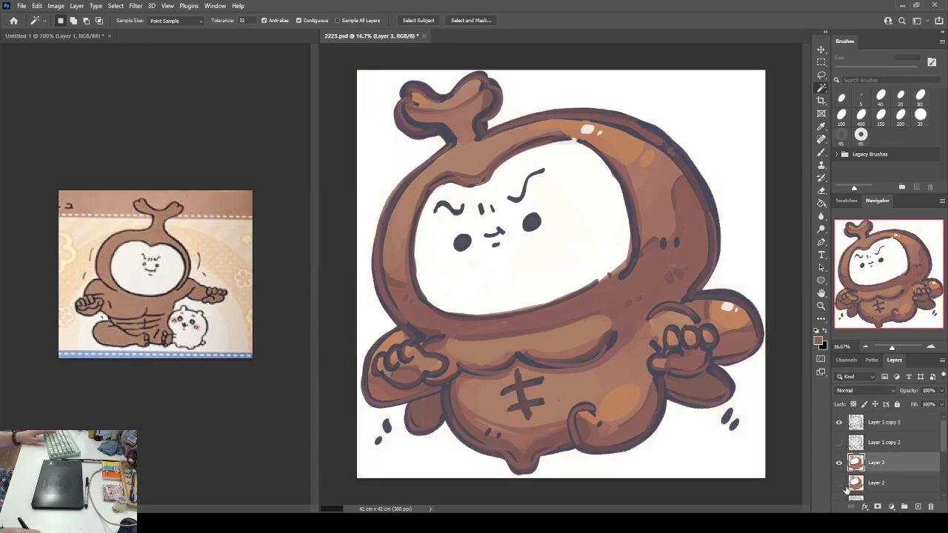
# - Make a merged copy of the line art and cut-out colours, and hide the separate source layers
pyautogui.click(862, 438)
pyautogui.hotkey('ctrl', 'j')
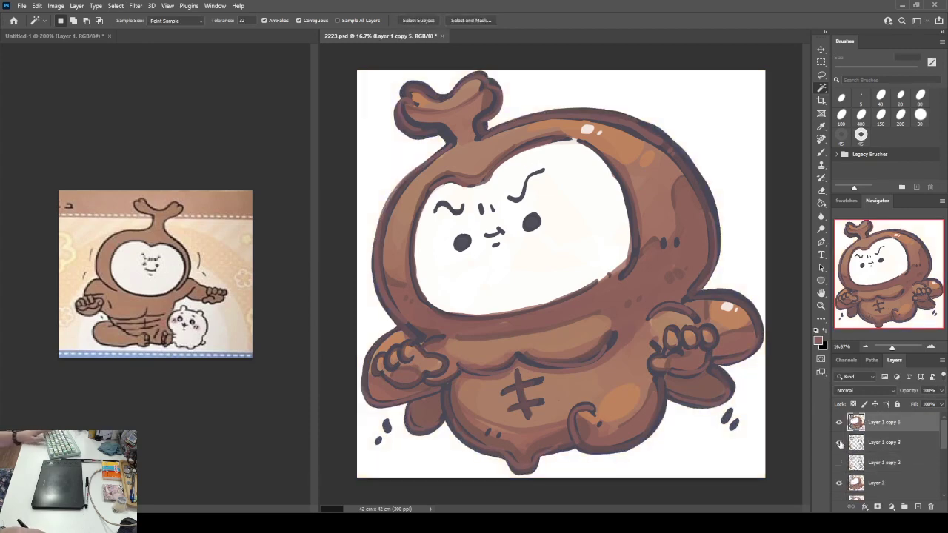
pyautogui.click(840, 484)
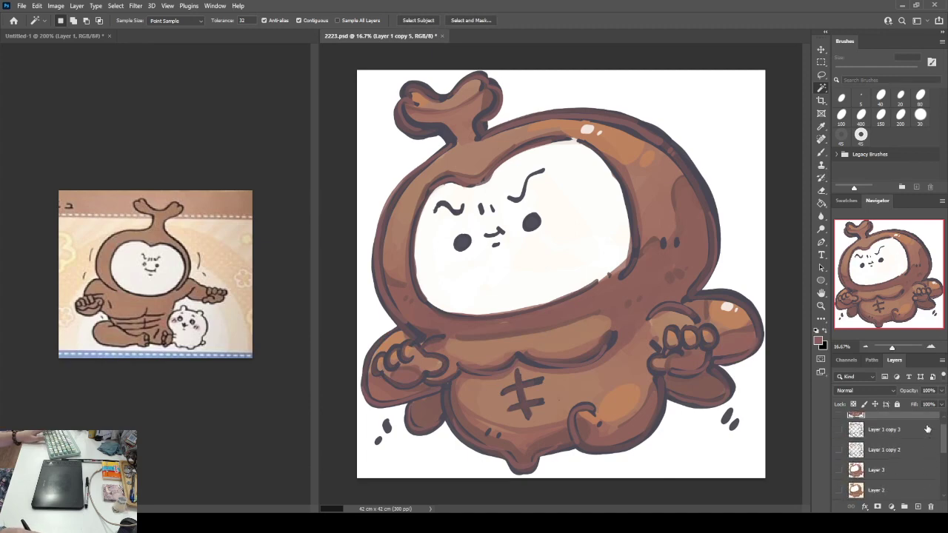
# - Apply a dark Stroke effect around the merged character layer and hide its effects
pyautogui.press('space')
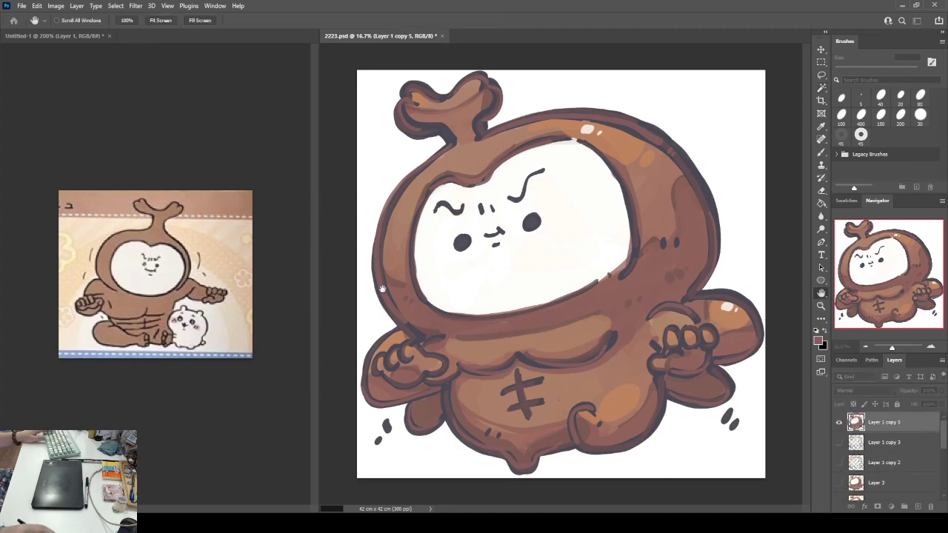
pyautogui.press('F2')
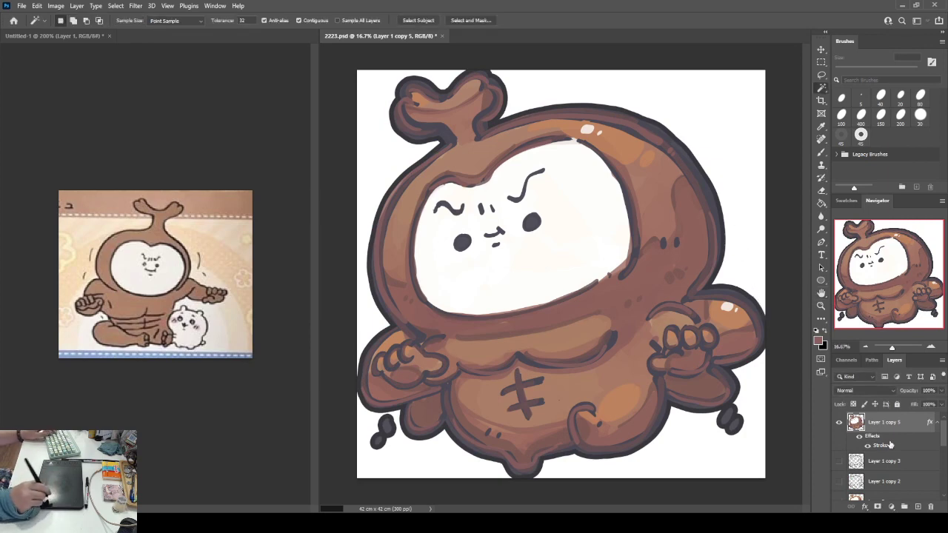
pyautogui.click(859, 436)
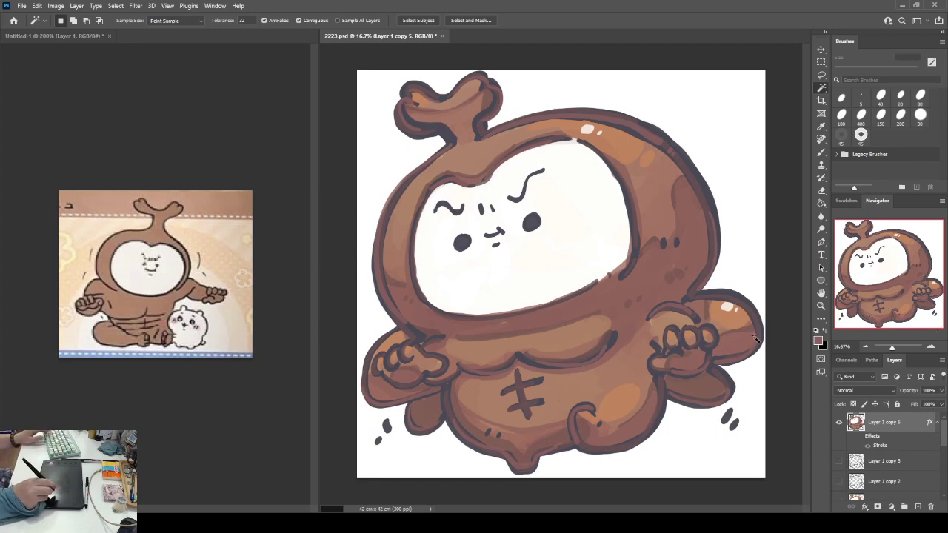
# - Paint small light orange accents around the two dark marks on the hood's right side
pyautogui.press('b')
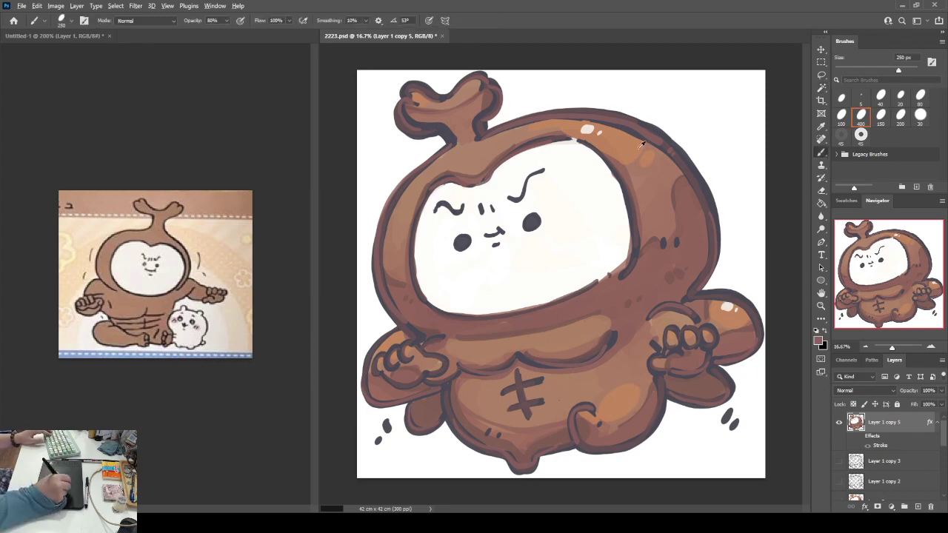
pyautogui.click(661, 242)
pyautogui.click(674, 243)
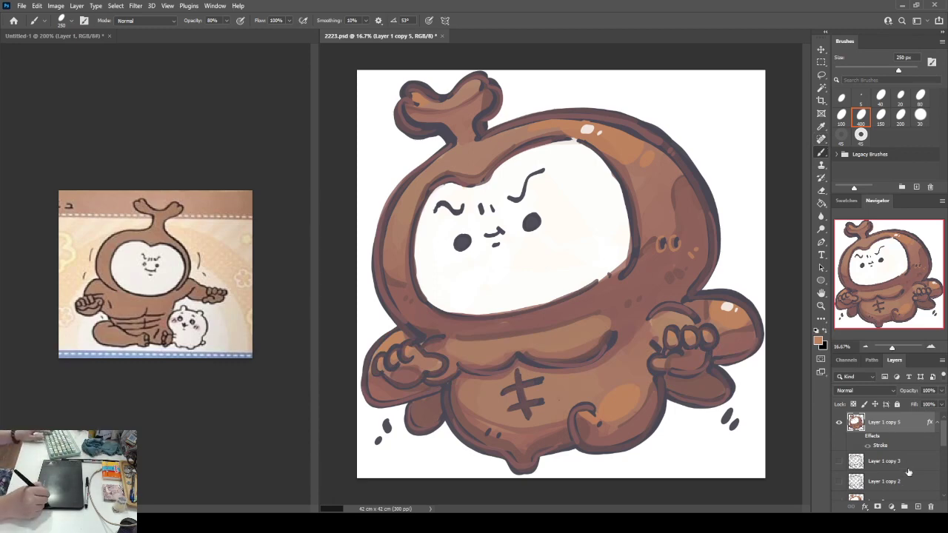
# - Add a layer below the character and paint a reddish-brown swirl with small dots beside the hood's upper left, using a 600 px brush
pyautogui.keyDown('ctrl'); pyautogui.click(917, 507); pyautogui.keyUp('ctrl')
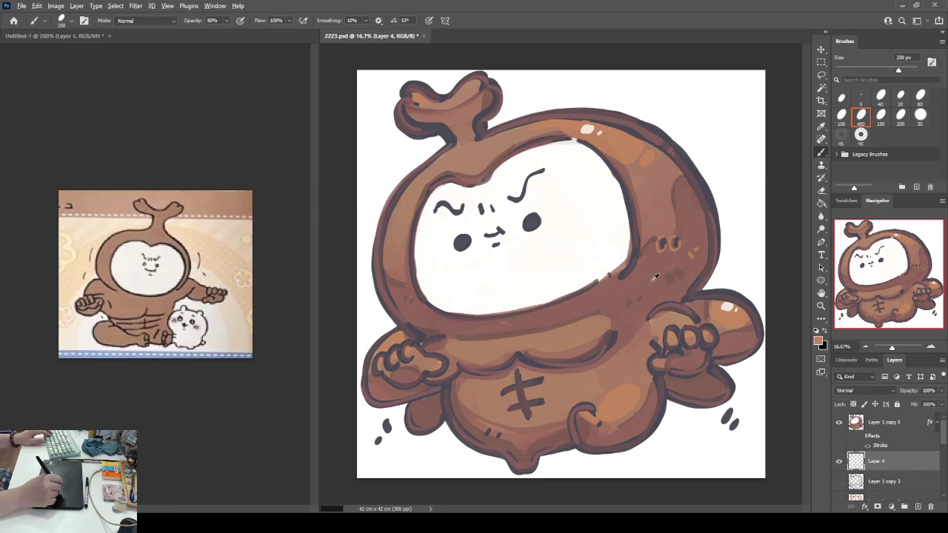
pyautogui.press(']')
pyautogui.press(']')
pyautogui.press(']')
pyautogui.press(']')
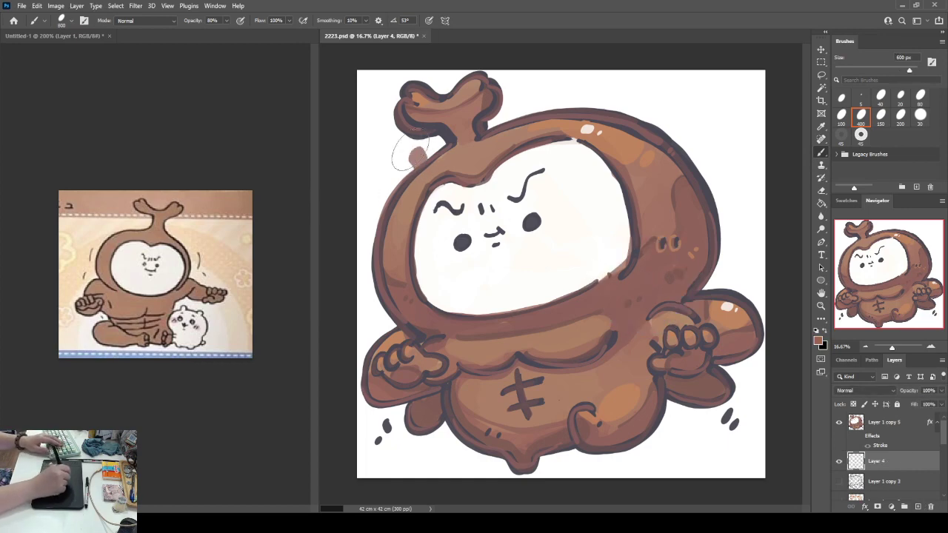
pyautogui.moveTo(410, 152)
pyautogui.mouseDown()
pyautogui.moveTo(383, 172)
pyautogui.moveTo(400, 167)
pyautogui.mouseUp()
pyautogui.click(372, 143)
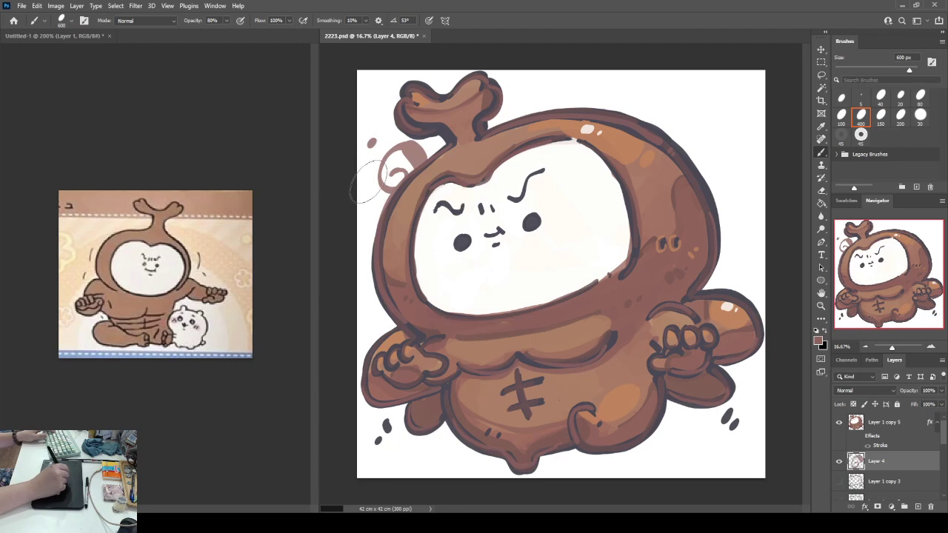
pyautogui.click(381, 130)
pyautogui.click(368, 156)
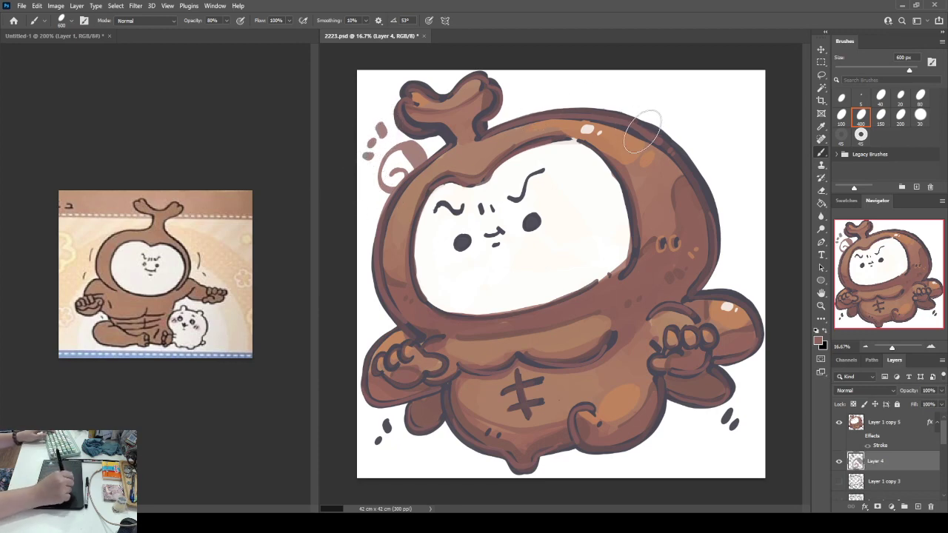
# - Paint matching reddish-brown swirls and dots behind the hood's upper right and along its right side
pyautogui.moveTo(642, 132)
pyautogui.mouseDown()
pyautogui.moveTo(632, 100)
pyautogui.moveTo(690, 117)
pyautogui.moveTo(664, 139)
pyautogui.moveTo(655, 118)
pyautogui.mouseUp()
pyautogui.click(710, 108)
pyautogui.click(722, 130)
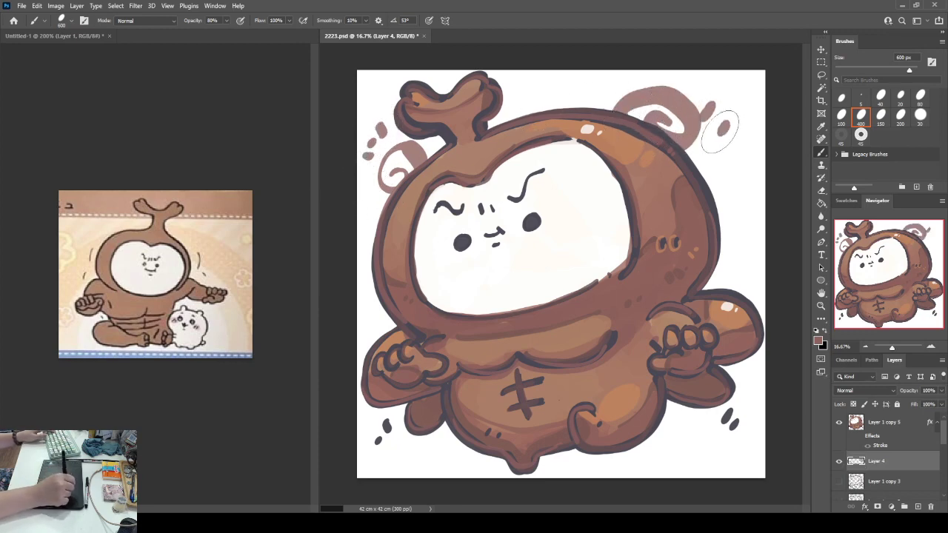
pyautogui.moveTo(717, 178)
pyautogui.mouseDown()
pyautogui.moveTo(734, 196)
pyautogui.moveTo(732, 271)
pyautogui.moveTo(766, 248)
pyautogui.moveTo(740, 244)
pyautogui.moveTo(747, 233)
pyautogui.moveTo(738, 218)
pyautogui.moveTo(712, 263)
pyautogui.moveTo(757, 261)
pyautogui.moveTo(737, 259)
pyautogui.moveTo(748, 211)
pyautogui.mouseUp()
pyautogui.hotkey('ctrl', 'z')
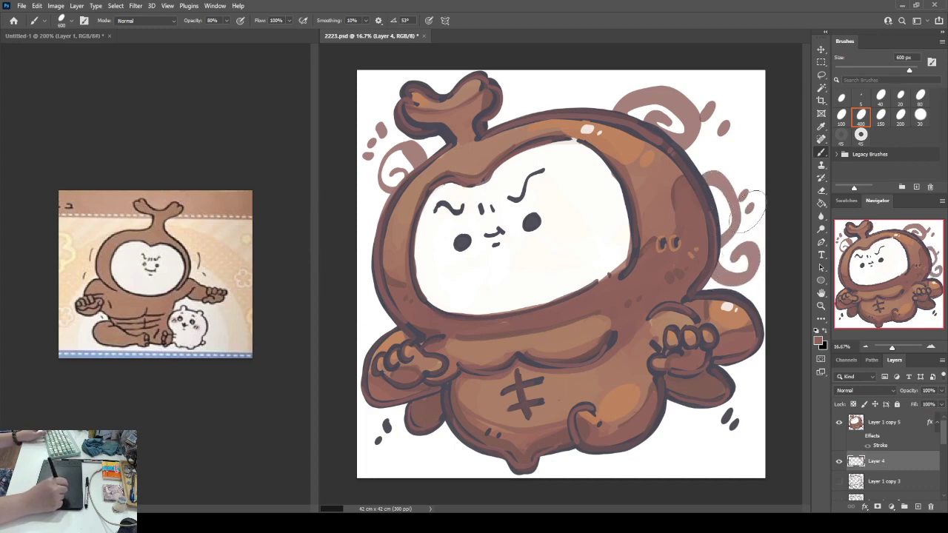
# - Paint more swirls and dots around the character's lower left and lower right, plus a row of dots above the hood
pyautogui.moveTo(400, 307); pyautogui.dragTo(370, 370)
pyautogui.moveTo(381, 406)
pyautogui.mouseDown()
pyautogui.moveTo(452, 444)
pyautogui.moveTo(400, 449)
pyautogui.moveTo(388, 467)
pyautogui.mouseUp()
pyautogui.moveTo(626, 454)
pyautogui.mouseDown()
pyautogui.moveTo(700, 424)
pyautogui.moveTo(681, 445)
pyautogui.moveTo(730, 443)
pyautogui.mouseUp()
pyautogui.moveTo(619, 452); pyautogui.dragTo(603, 474)
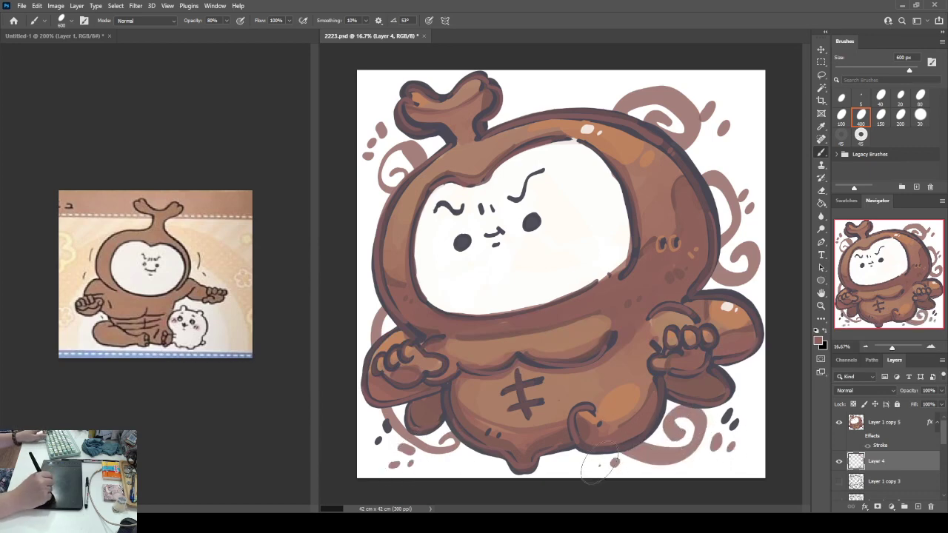
pyautogui.click(528, 96)
pyautogui.click(542, 92)
pyautogui.click(564, 92)
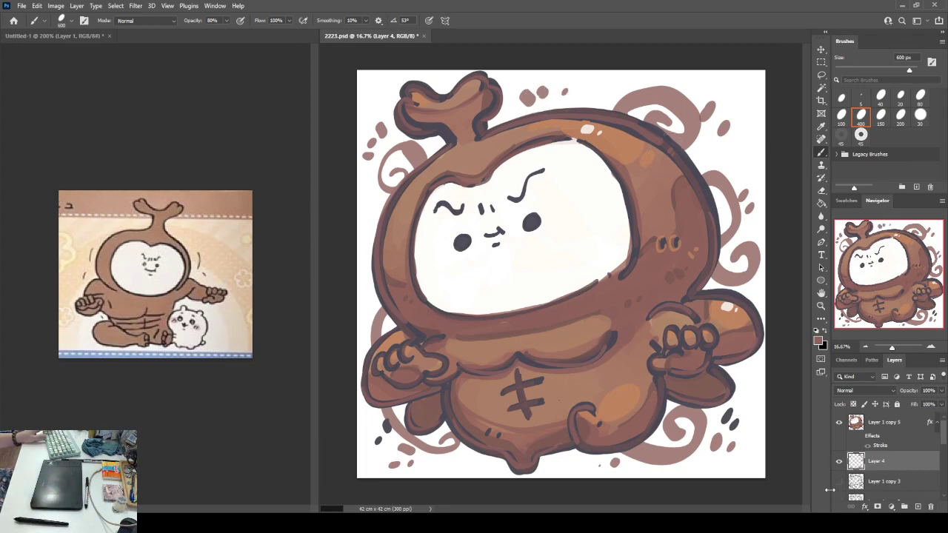
# - Fill a new layer above the swirls with a vertical gradient fading from reddish brown at the top to transparent at the bottom
pyautogui.keyDown('ctrl'); pyautogui.click(857, 425); pyautogui.keyUp('ctrl')
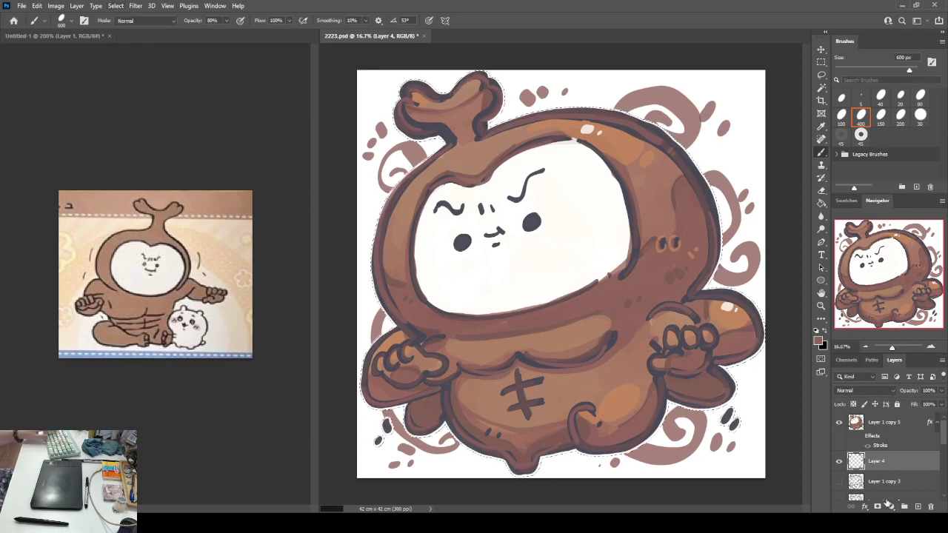
pyautogui.hotkey('ctrl', 'd')
pyautogui.click(916, 507)
pyautogui.press('g')
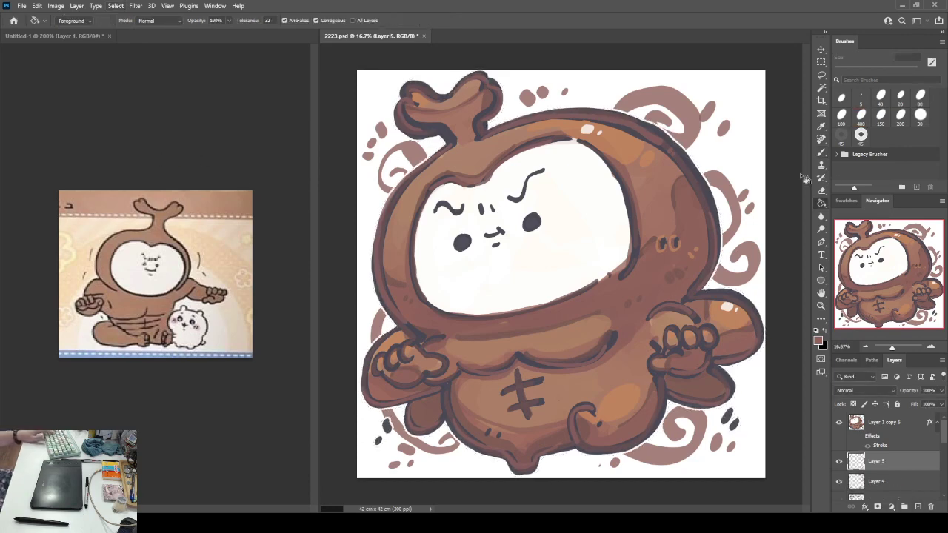
pyautogui.hotkey('shift', 'g')
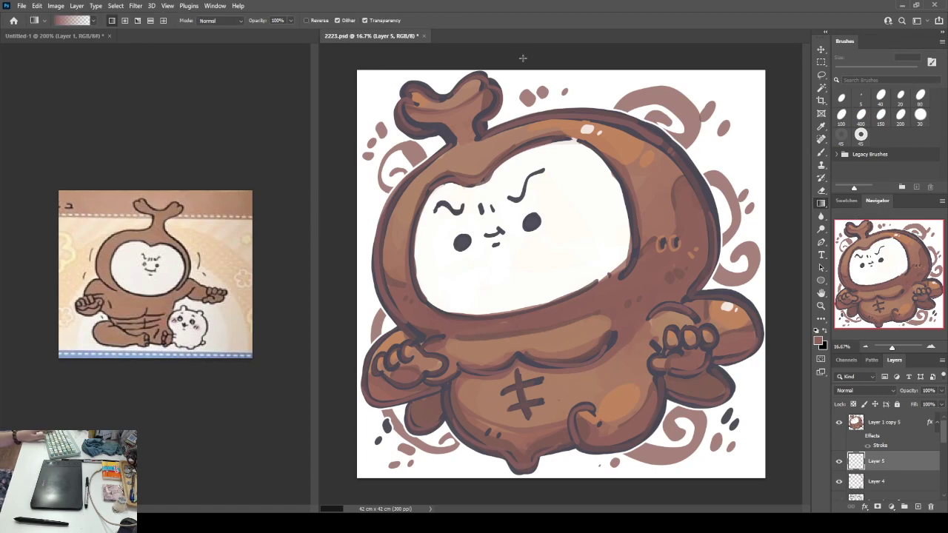
pyautogui.moveTo(543, 56); pyautogui.dragTo(544, 506)
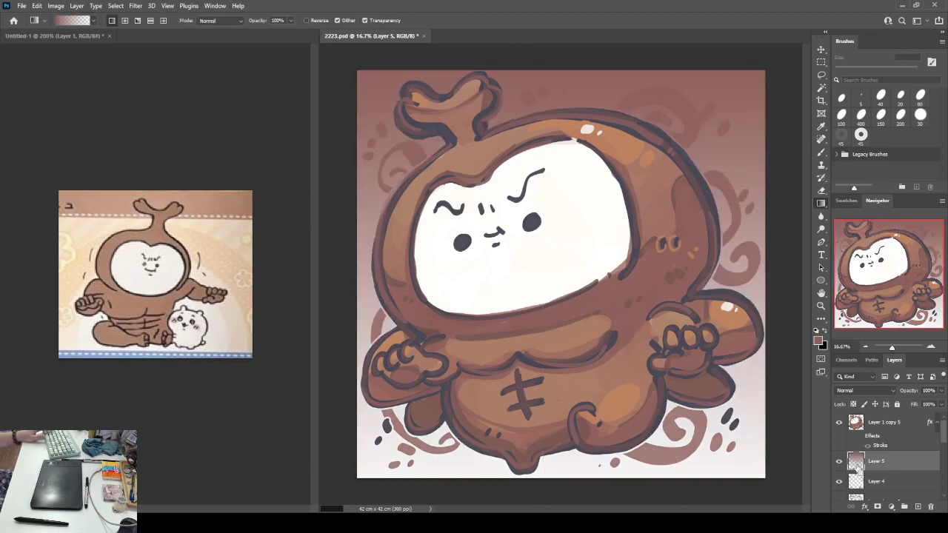
# - Copy the gradient within the swirl shapes to a new layer, and hide the full gradient and original swirl layers
pyautogui.keyDown('ctrl'); pyautogui.click(855, 482); pyautogui.keyUp('ctrl')
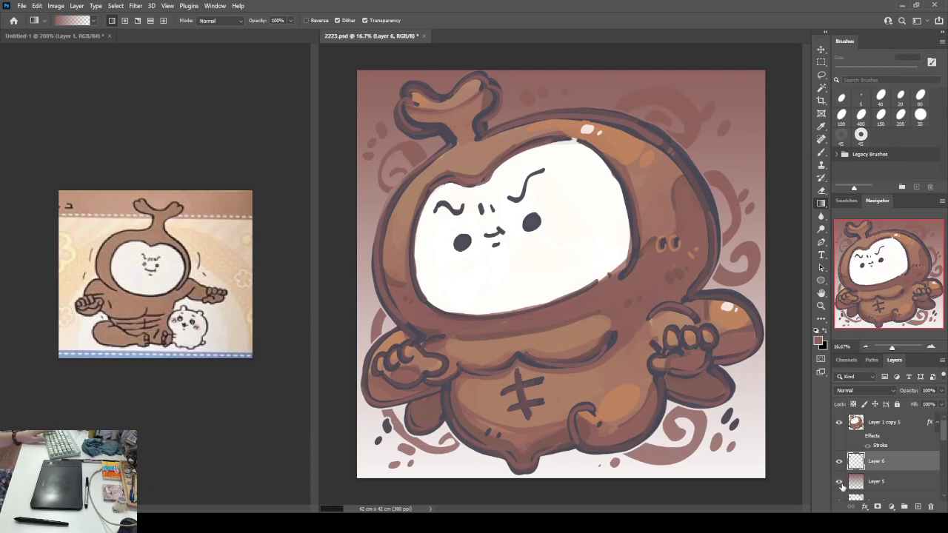
pyautogui.click(839, 482)
pyautogui.scroll(-1, 841, 485)
pyautogui.click(839, 462)
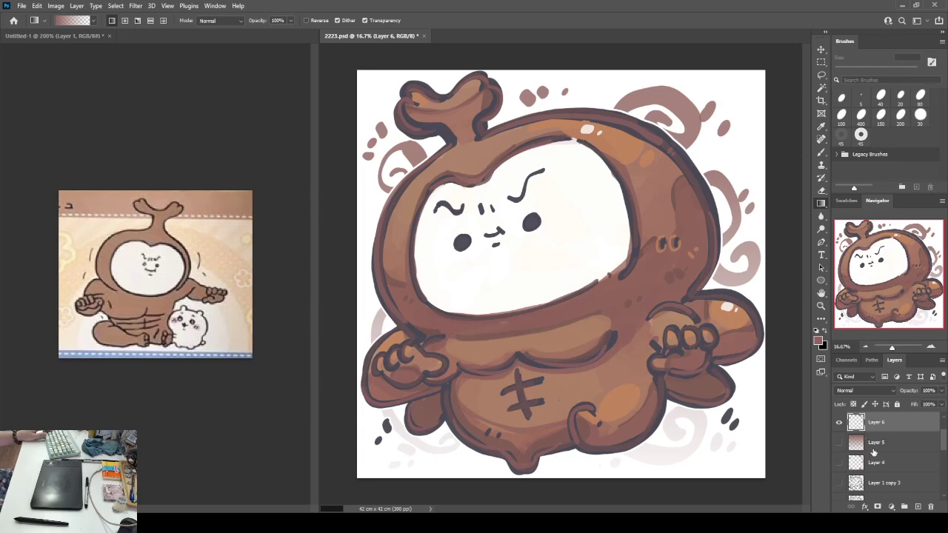
# - Duplicate the line art to the top of the layer stack, scale it to 11.70%, and place it in the canvas's upper-right corner
pyautogui.scroll(-3, 850, 443)
pyautogui.scroll(2, 868, 459)
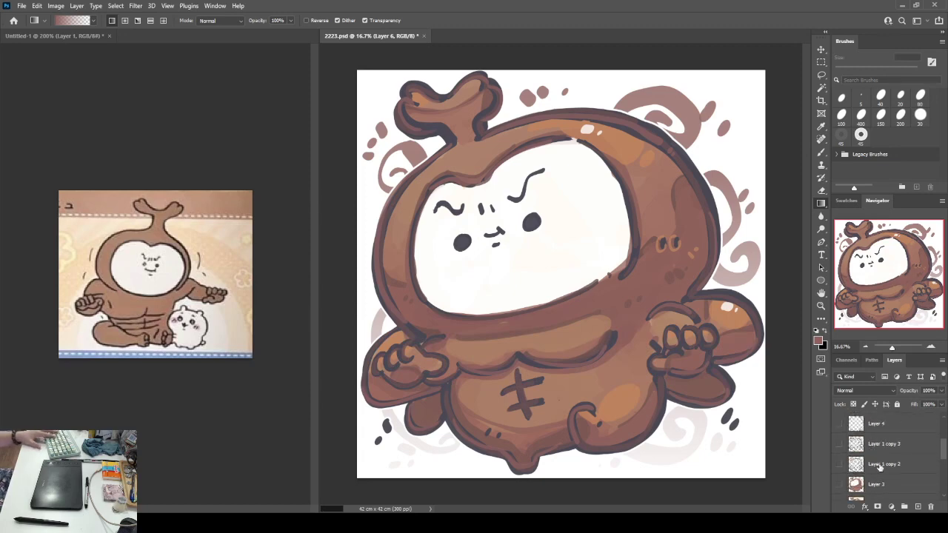
pyautogui.moveTo(880, 467); pyautogui.dragTo(871, 417)
pyautogui.hotkey('ctrl', 't')
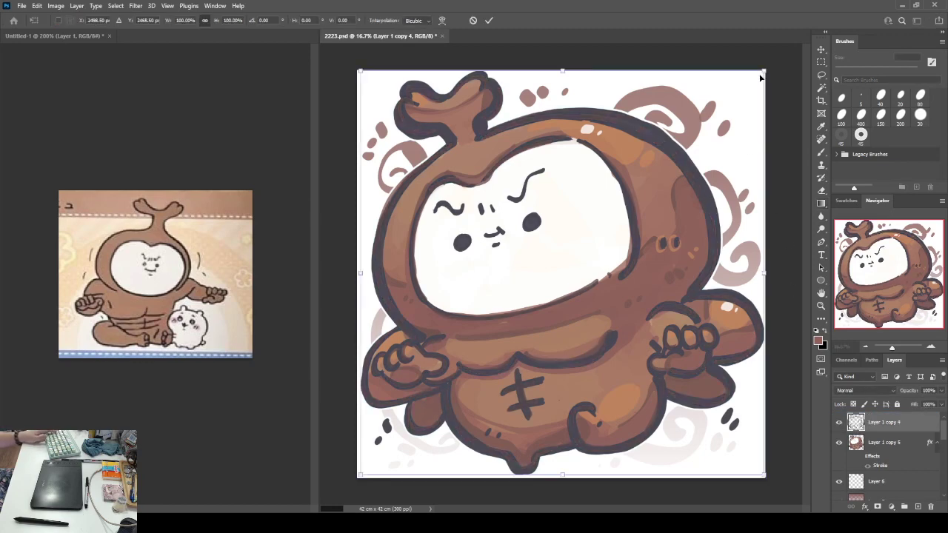
pyautogui.moveTo(761, 77); pyautogui.dragTo(408, 426)
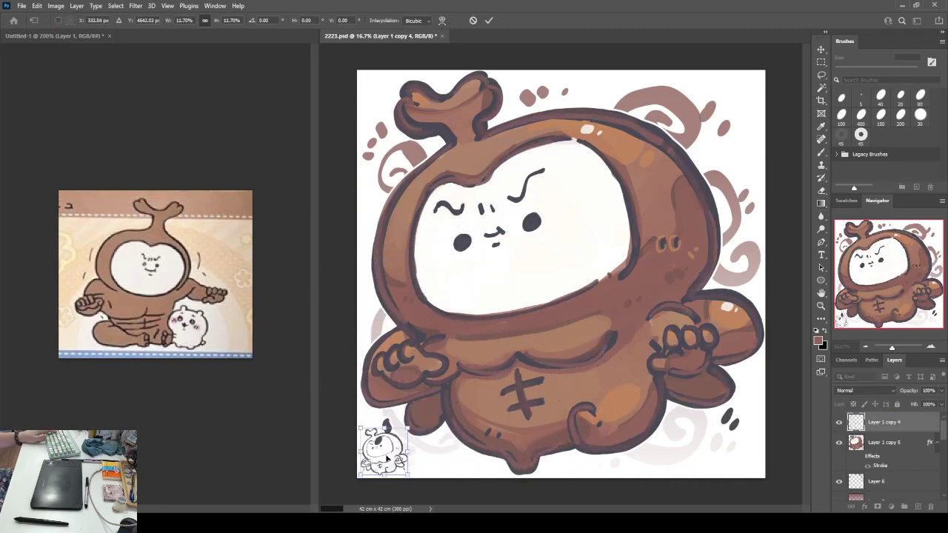
pyautogui.moveTo(386, 459); pyautogui.dragTo(693, 143)
pyautogui.press('Return')
# - Erase the parts of the gradient swirls on Layer 6 that show inside the small line-art copy
pyautogui.press('g')
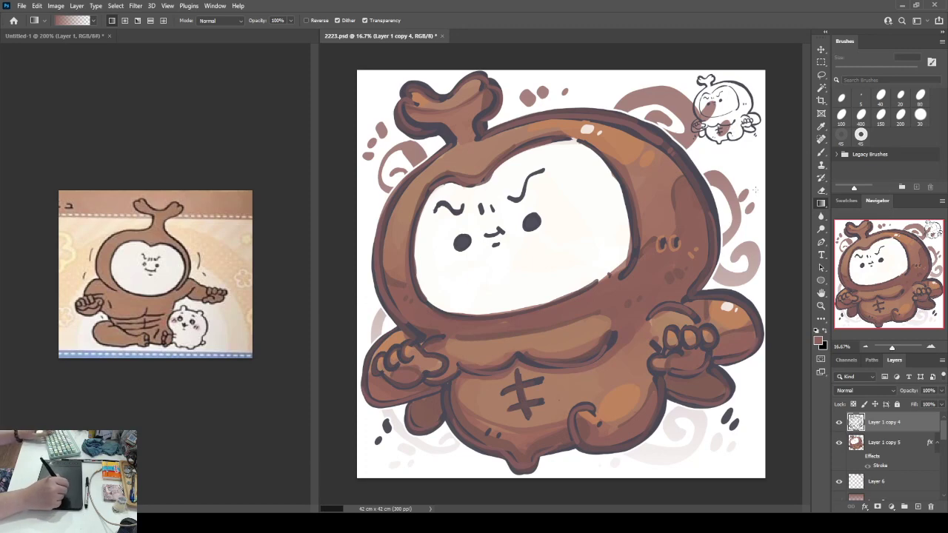
pyautogui.click(862, 486)
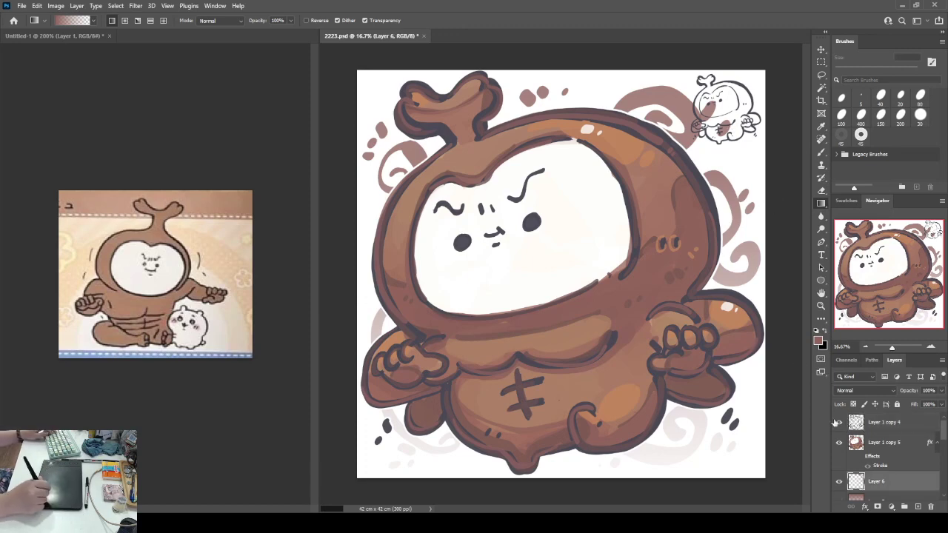
pyautogui.press('e')
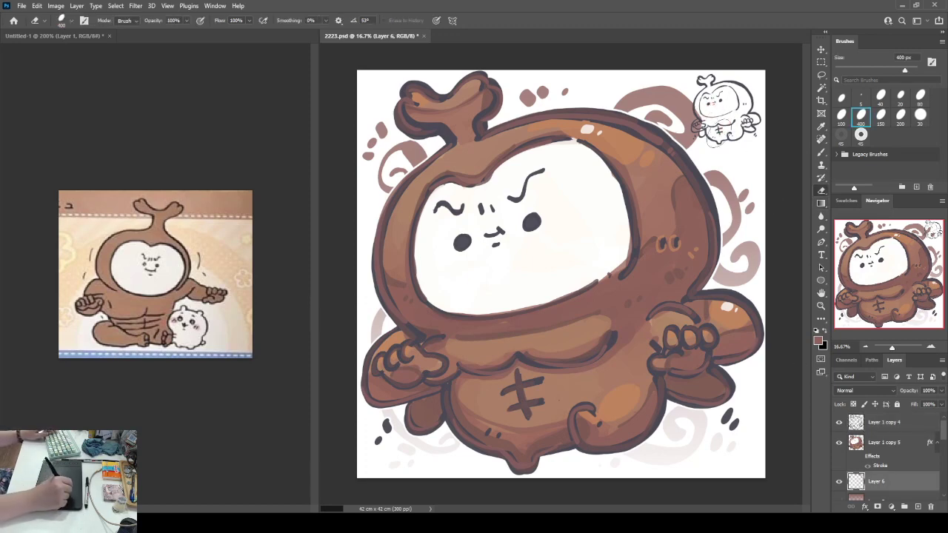
# - Add a new layer above the small line-art copy
pyautogui.click(870, 427)
pyautogui.click(919, 507)
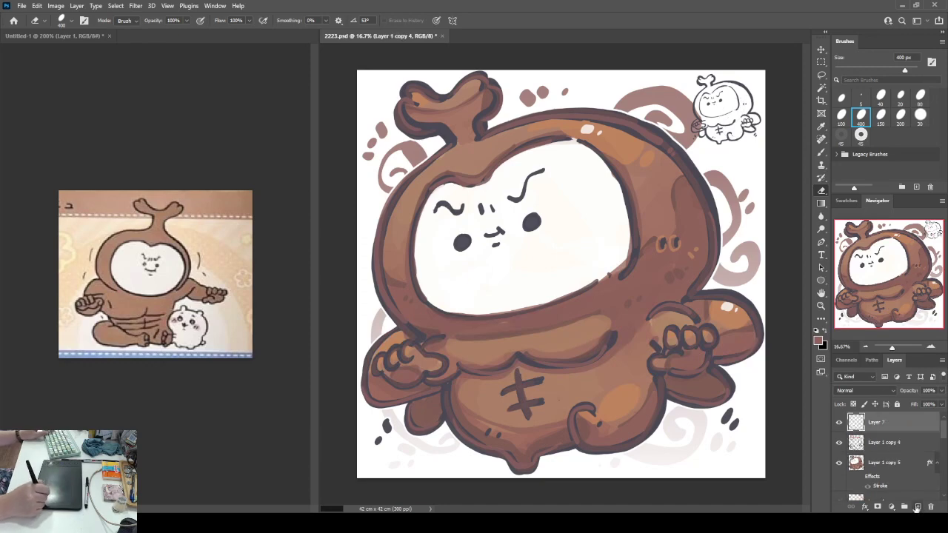
pyautogui.hotkey('ctrl', '+')
pyautogui.hotkey('ctrl', '+')
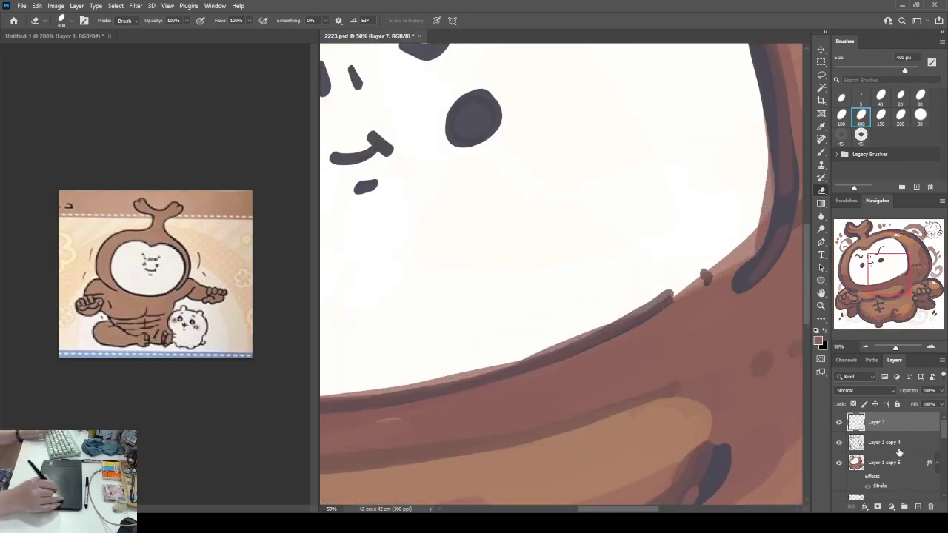
pyautogui.moveTo(666, 111); pyautogui.dragTo(563, 210)
pyautogui.moveTo(777, 74); pyautogui.dragTo(445, 334)
pyautogui.moveTo(729, 39); pyautogui.dragTo(617, 113)
# - Hand-letter a bold 2223 below the small line art in its dark colour, using a 175 px brush at 100% opacity
pyautogui.press('b')
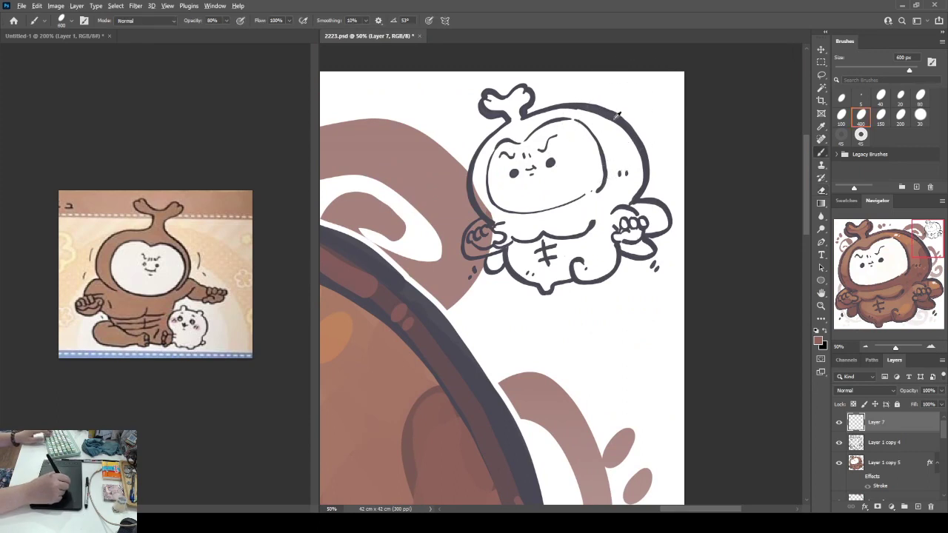
pyautogui.press('[')
pyautogui.press('[')
pyautogui.press('[')
pyautogui.press('[')
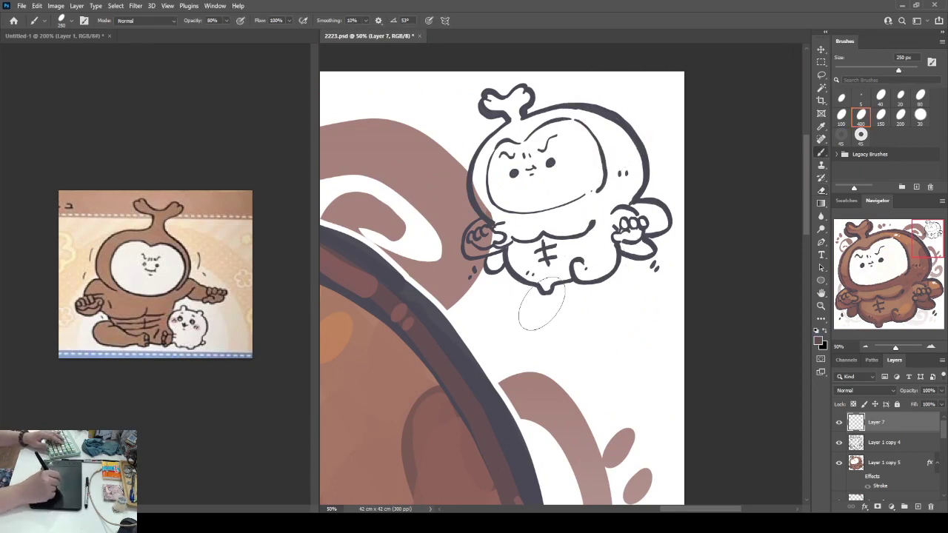
pyautogui.press('[')
pyautogui.press('[')
pyautogui.moveTo(537, 326)
pyautogui.mouseDown()
pyautogui.moveTo(523, 356)
pyautogui.moveTo(544, 338)
pyautogui.moveTo(520, 329)
pyautogui.moveTo(528, 360)
pyautogui.moveTo(574, 363)
pyautogui.mouseUp()
pyautogui.hotkey('ctrl', 'z')
pyautogui.press('0')
pyautogui.hotkey('ctrl', 'z')
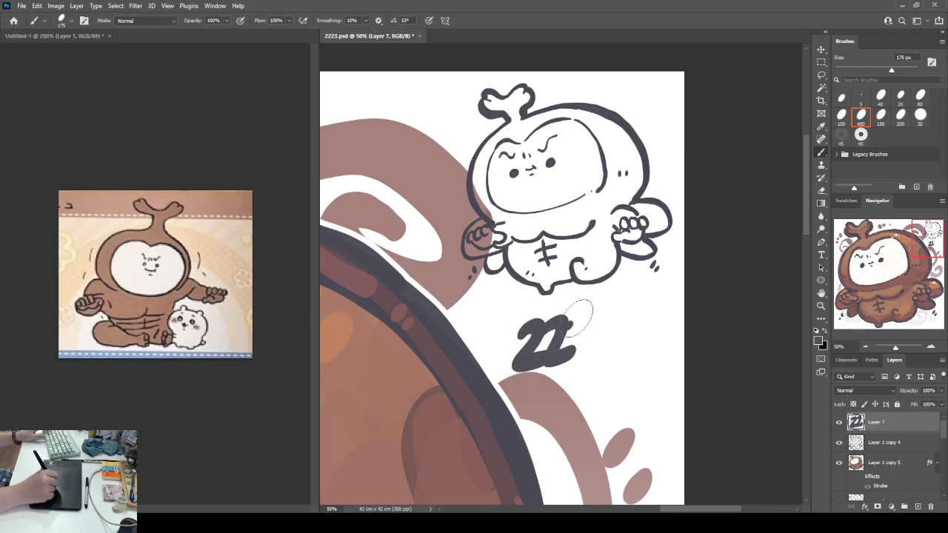
pyautogui.moveTo(576, 320); pyautogui.dragTo(602, 363)
pyautogui.moveTo(600, 310); pyautogui.dragTo(615, 366)
pyautogui.hotkey('ctrl', 'z')
pyautogui.moveTo(601, 308); pyautogui.dragTo(627, 365)
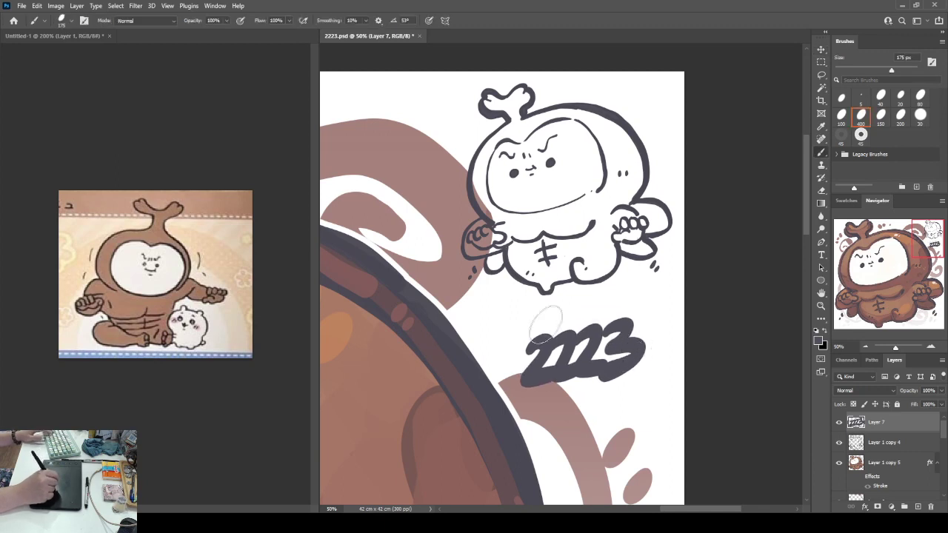
# - Hand-letter 31 JUL 24 above the 2223 and the artist's signature and greeting below it, using a 90 px brush
pyautogui.press('[')
pyautogui.press('[')
pyautogui.press('[')
pyautogui.press('[')
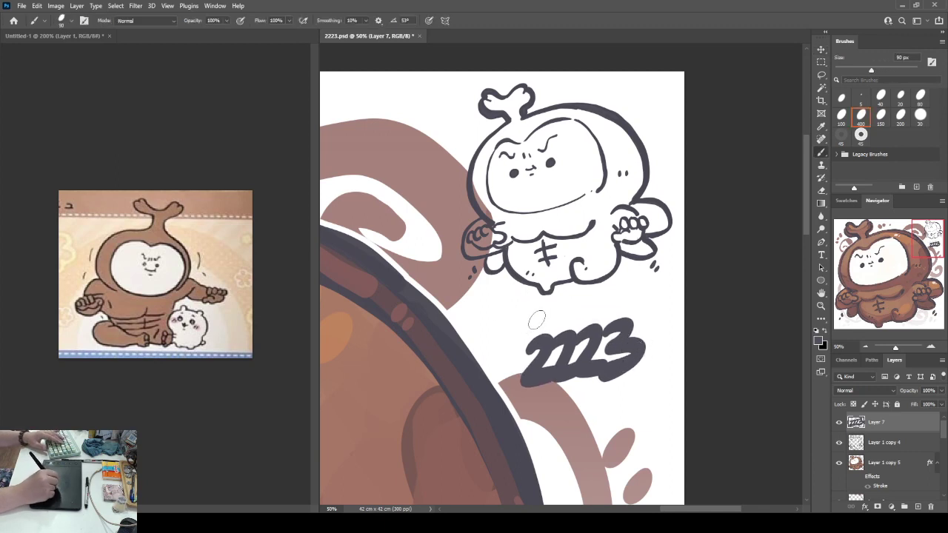
pyautogui.moveTo(530, 313)
pyautogui.mouseDown()
pyautogui.moveTo(553, 324)
pyautogui.moveTo(557, 314)
pyautogui.moveTo(551, 327)
pyautogui.moveTo(628, 305)
pyautogui.mouseUp()
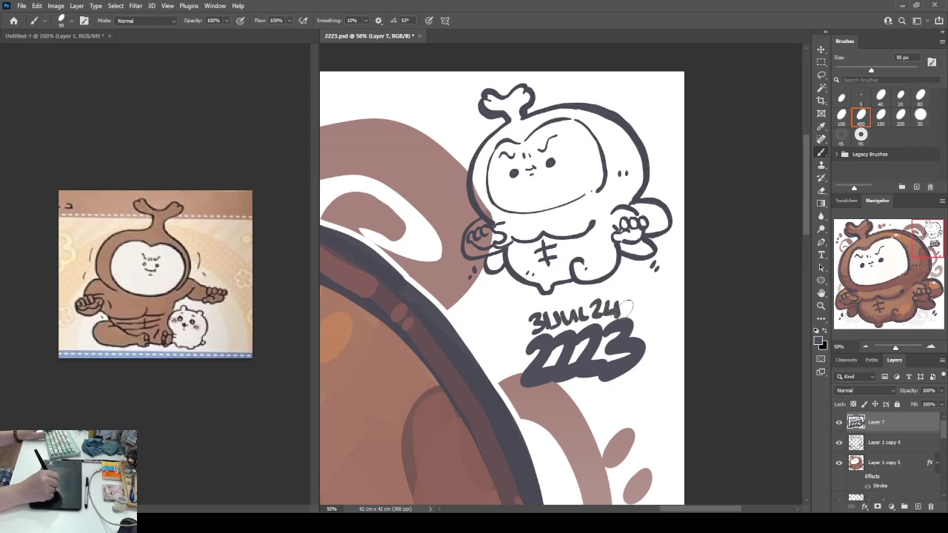
pyautogui.moveTo(529, 393)
pyautogui.mouseDown()
pyautogui.moveTo(551, 405)
pyautogui.moveTo(561, 392)
pyautogui.moveTo(560, 408)
pyautogui.moveTo(577, 399)
pyautogui.moveTo(578, 385)
pyautogui.moveTo(600, 399)
pyautogui.moveTo(634, 395)
pyautogui.mouseUp()
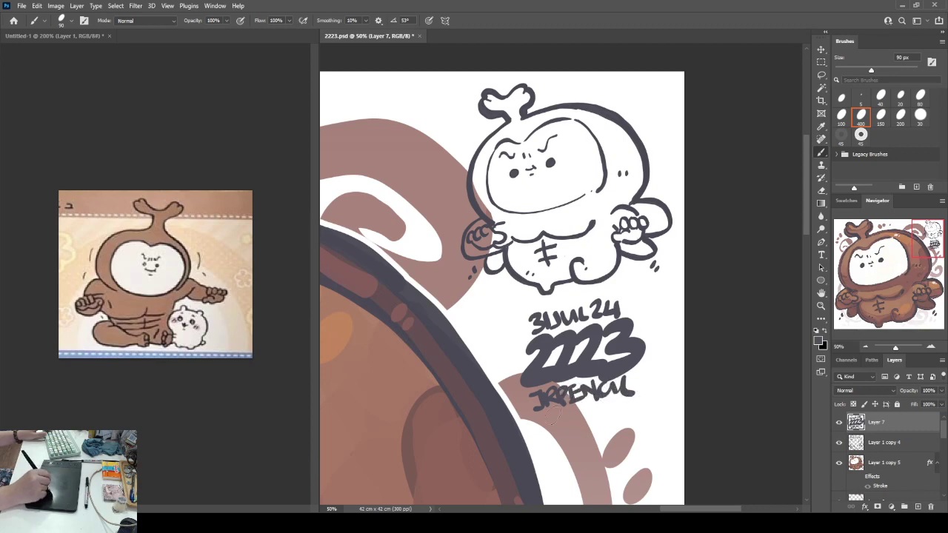
pyautogui.moveTo(545, 409)
pyautogui.mouseDown()
pyautogui.moveTo(548, 417)
pyautogui.moveTo(608, 404)
pyautogui.moveTo(612, 417)
pyautogui.moveTo(636, 411)
pyautogui.mouseUp()
# - Scale the lettering to 116.13% and move it slightly down so it clears the small line art
pyautogui.press('v')
pyautogui.hotkey('ctrl', 't')
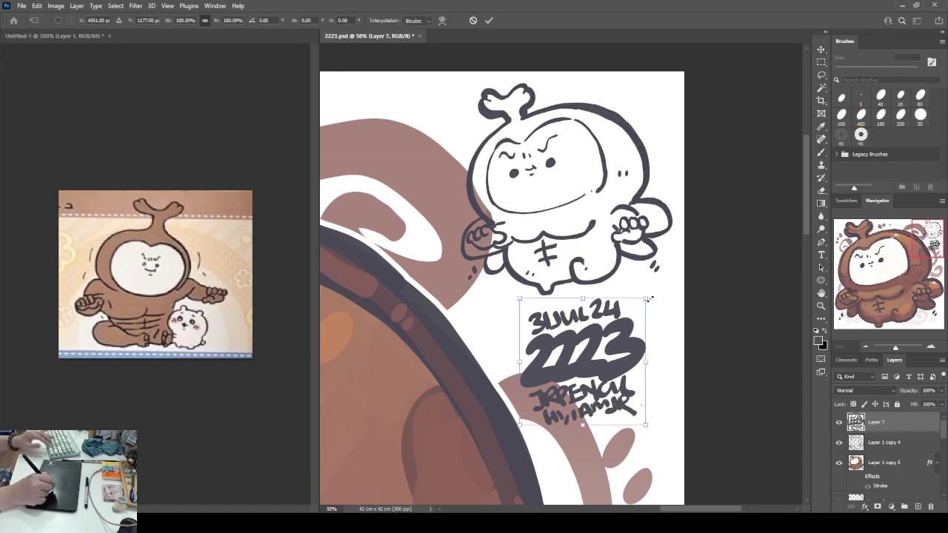
pyautogui.moveTo(649, 297); pyautogui.dragTo(667, 278)
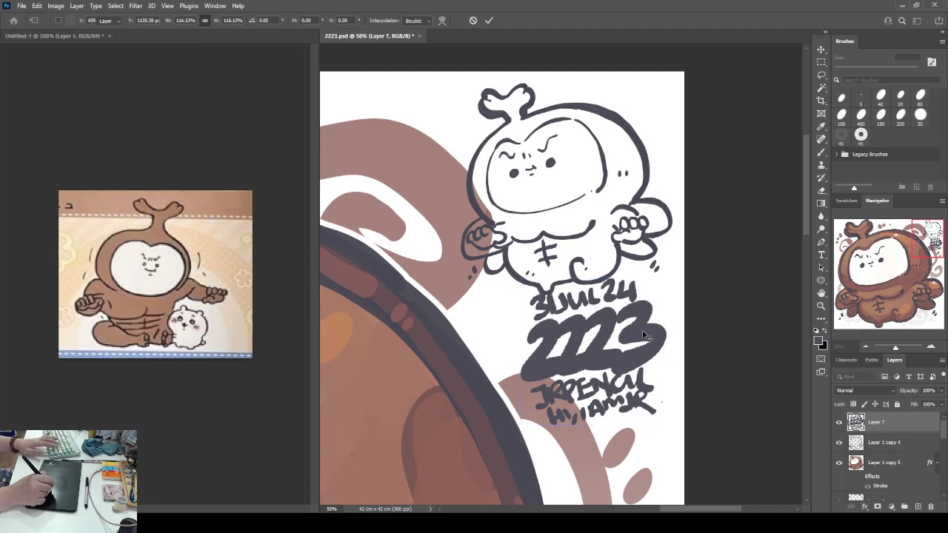
pyautogui.press('Return')
pyautogui.moveTo(641, 334); pyautogui.dragTo(645, 351)
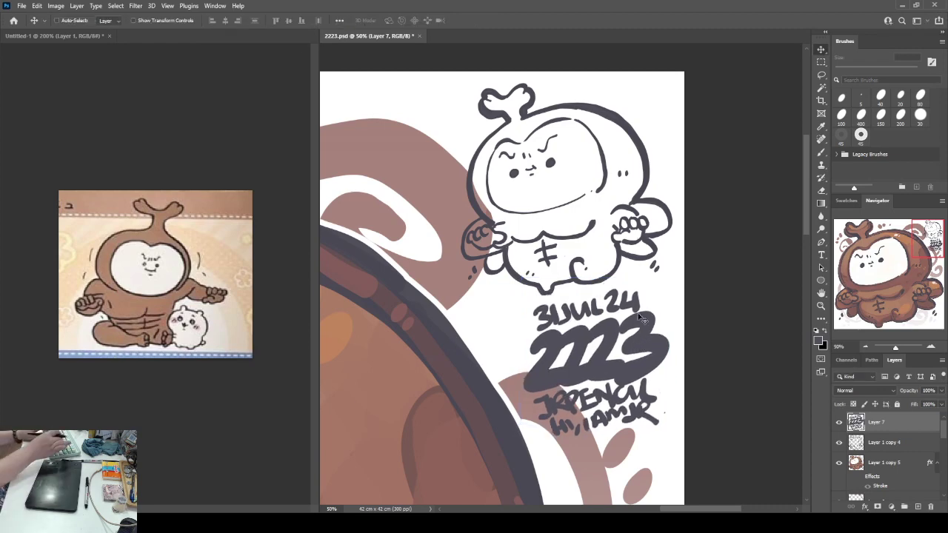
# - Save the 2223.psd document
pyautogui.hotkey('ctrl', '-')
pyautogui.hotkey('ctrl', '-')
pyautogui.hotkey('ctrl', '-')
pyautogui.hotkey('ctrl', '-')
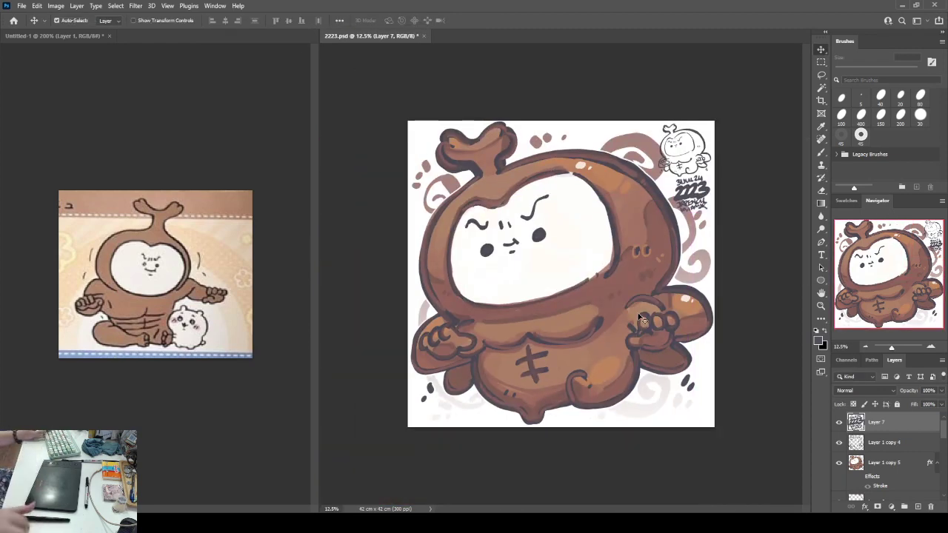
pyautogui.hotkey('ctrl', 's')
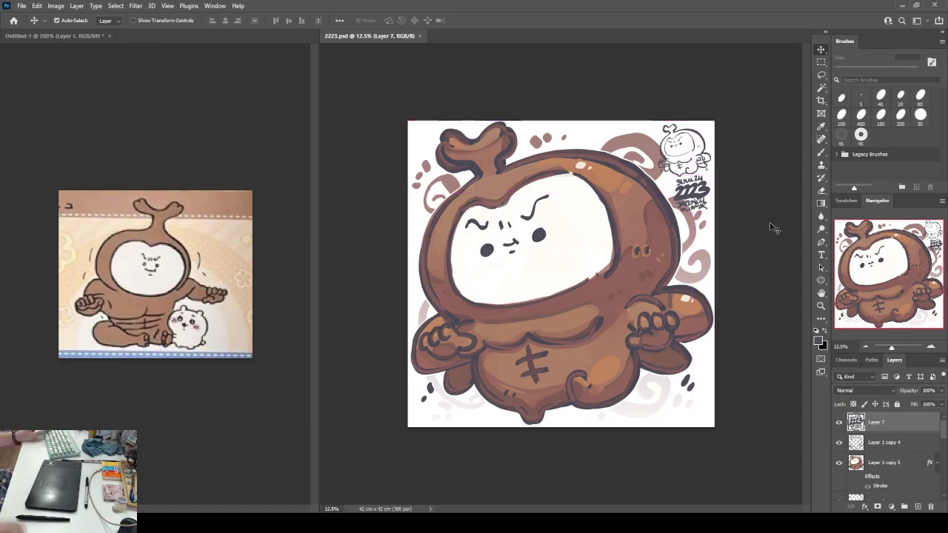
# - Touch up the character's right-hand fist on Layer 1 copy 5 with a light brown sampled from the artwork
pyautogui.click(865, 466)
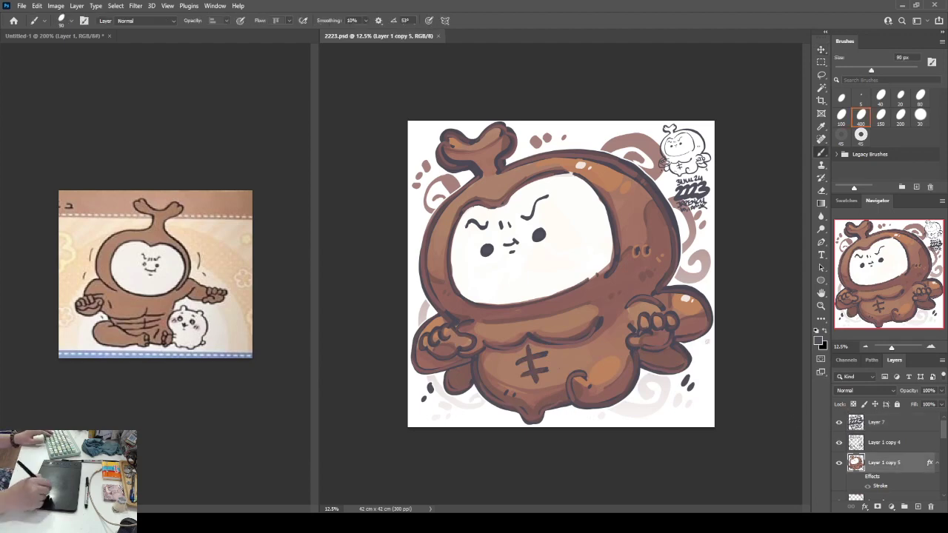
pyautogui.press('b')
pyautogui.keyDown('alt'); pyautogui.click(648, 311); pyautogui.keyUp('alt')
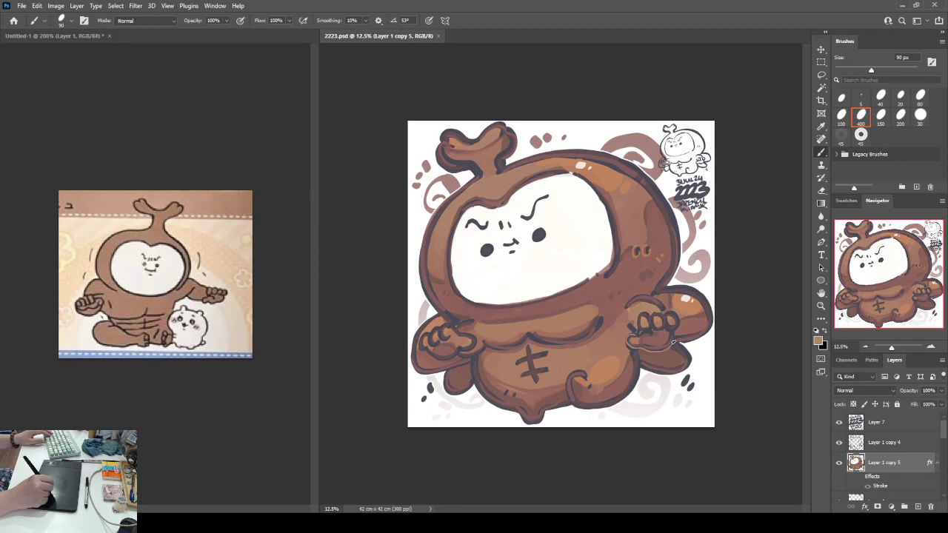
pyautogui.moveTo(673, 330); pyautogui.dragTo(651, 329)
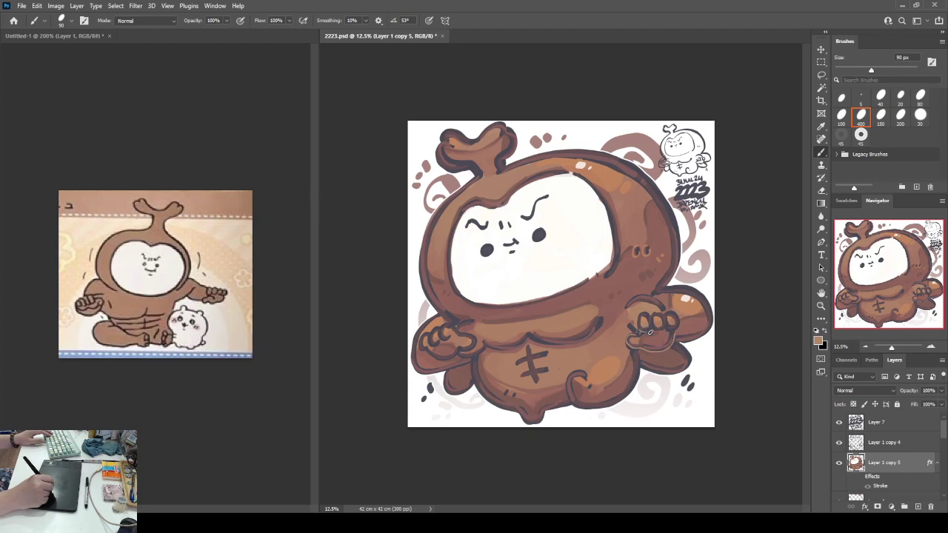